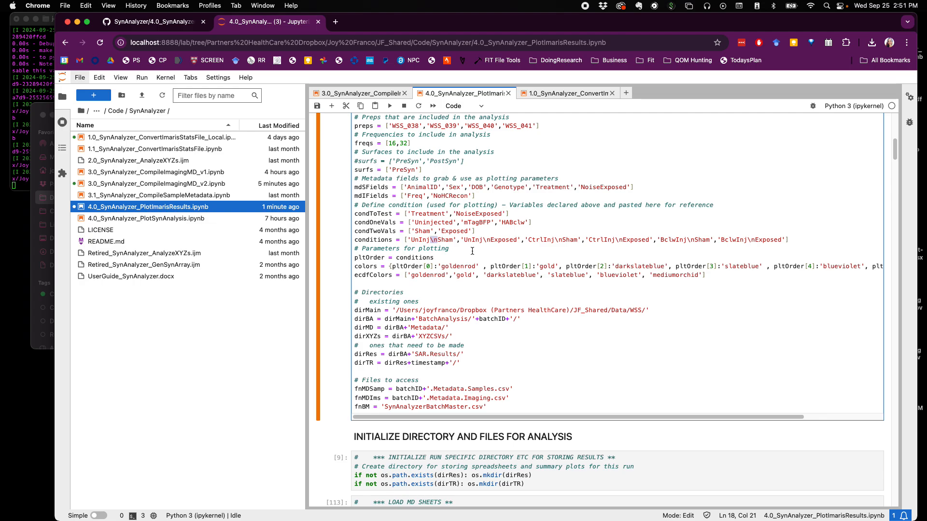
Step: Examine the conditions, plot order, colour assignments and directory definitions in the parameter setup cell
{"action": "left_click", "coordinate": [357, 250]}
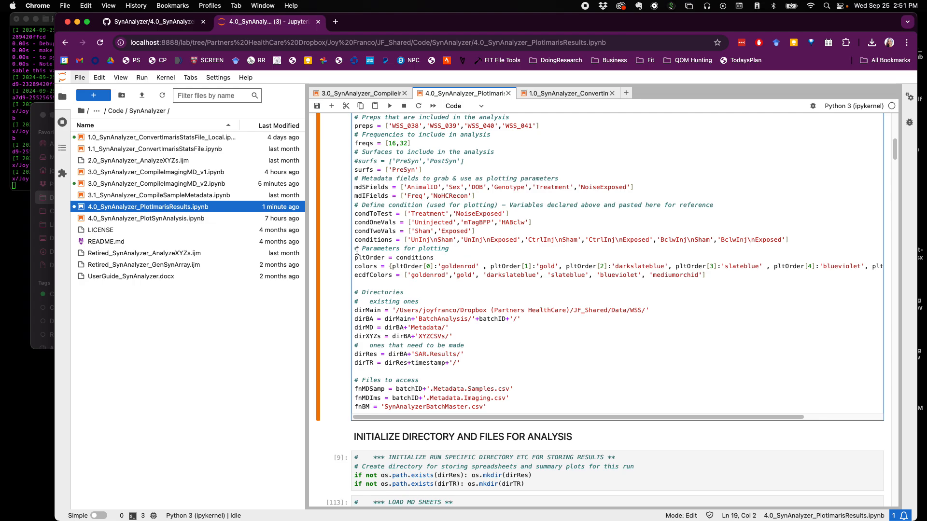
{"action": "left_click_drag", "start_coordinate": [356, 251], "coordinate": [538, 254]}
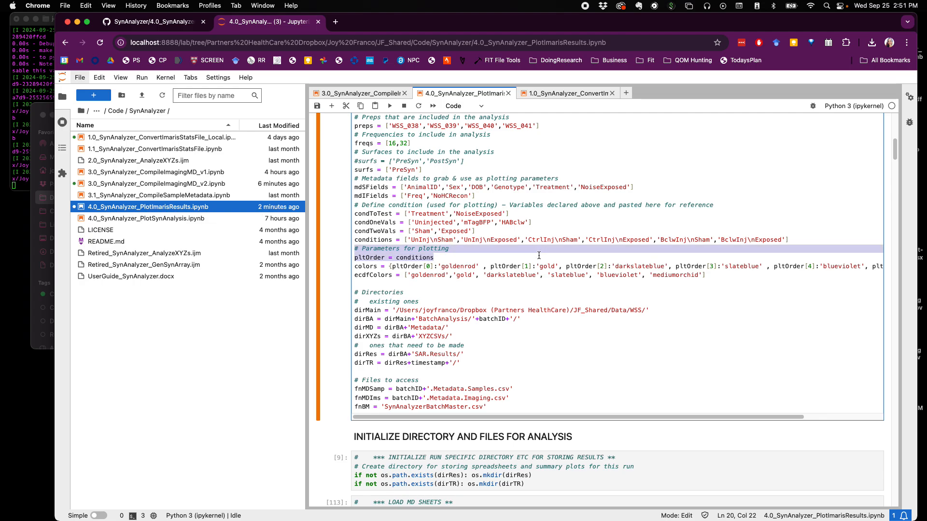
{"action": "left_click", "coordinate": [719, 277]}
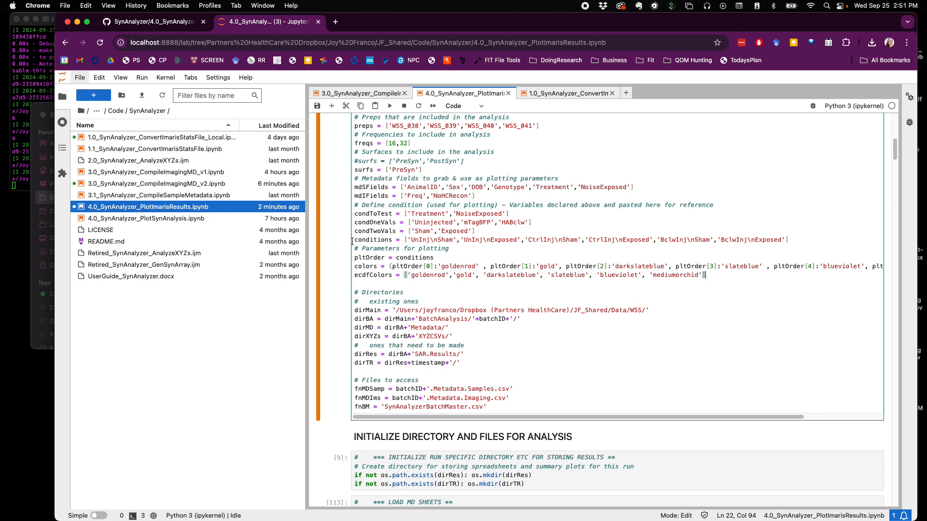
{"action": "left_click_drag", "start_coordinate": [354, 240], "coordinate": [656, 242]}
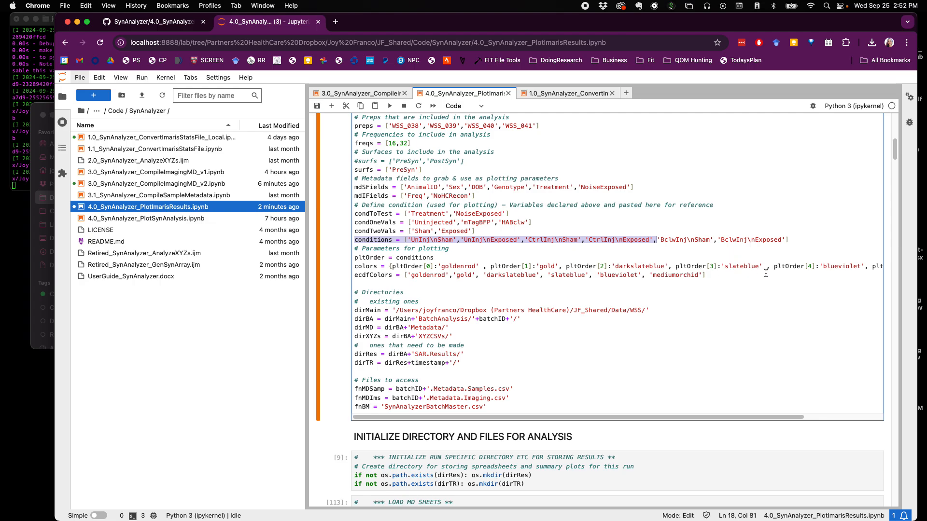
{"action": "left_click_drag", "start_coordinate": [774, 267], "coordinate": [879, 266]}
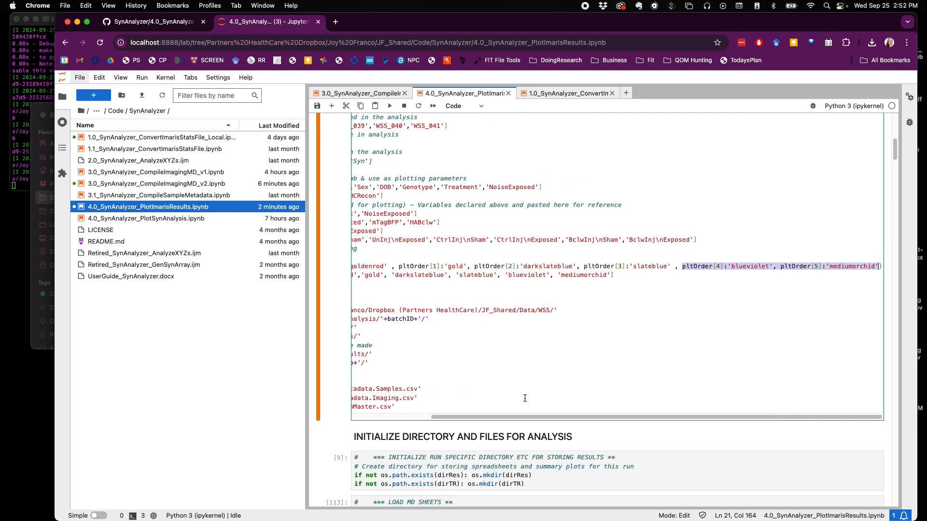
{"action": "left_click_drag", "start_coordinate": [514, 415], "coordinate": [402, 418]}
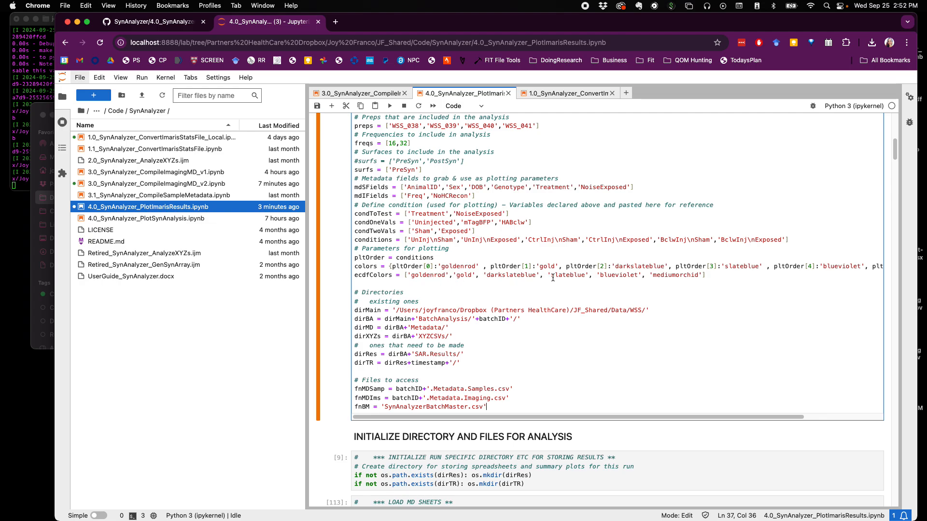
{"action": "scroll", "coordinate": [583, 281], "scroll_direction": "down", "scroll_amount": 3}
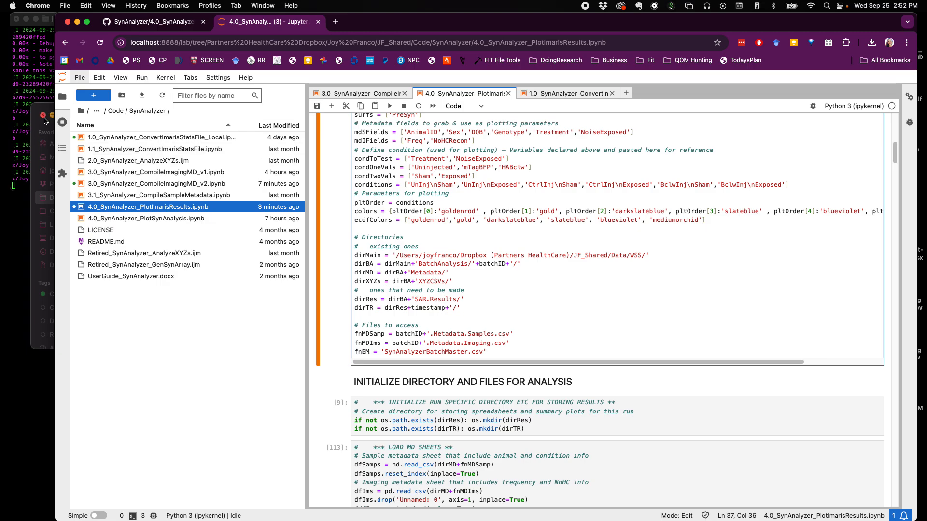
Step: Switch to Finder, view the contents of the batch's SAR.Results folder, and return to the notebook in Chrome
{"action": "left_click", "coordinate": [48, 108]}
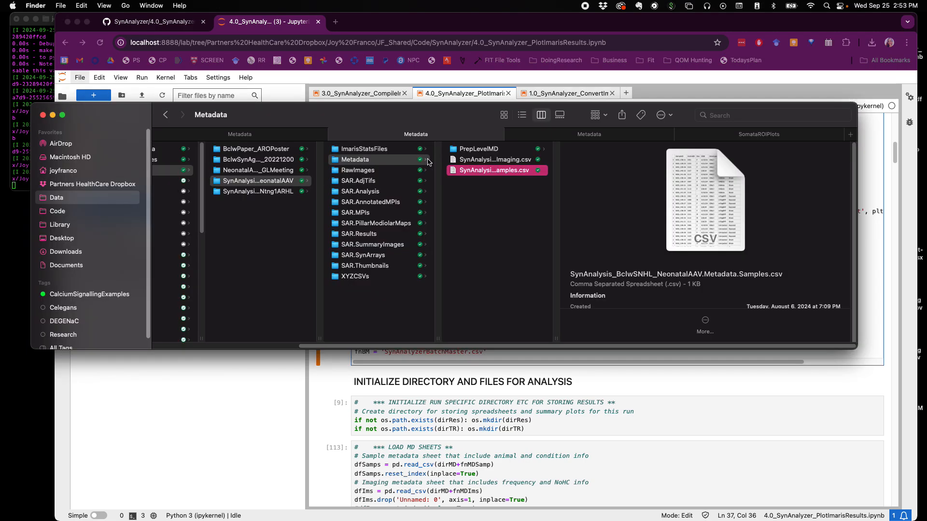
{"action": "left_click", "coordinate": [374, 233]}
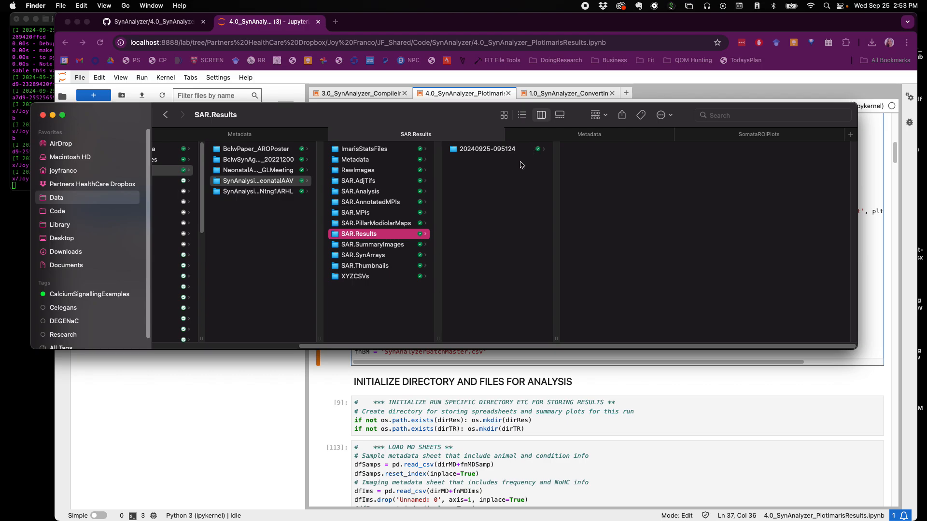
{"action": "left_click_drag", "start_coordinate": [343, 120], "coordinate": [327, 31]}
{"action": "left_click", "coordinate": [438, 333]}
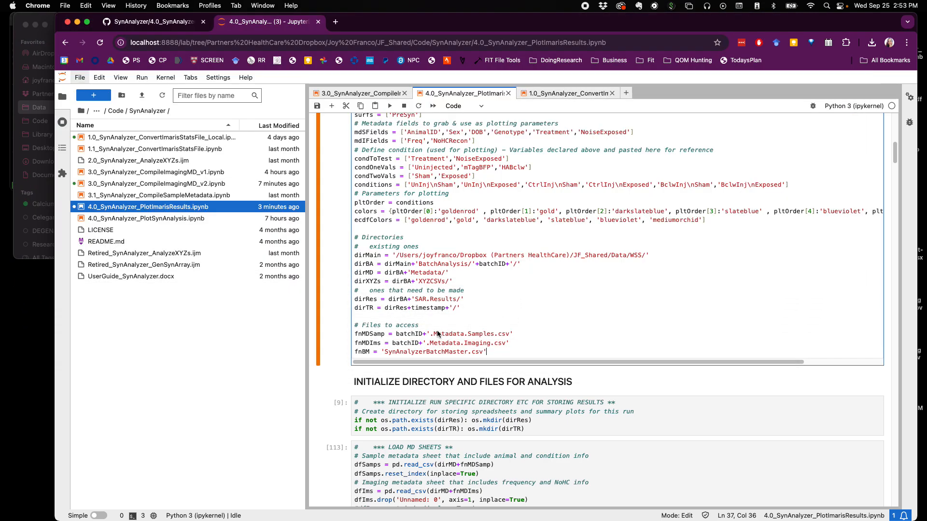
Step: Run the notebook's cells from the package imports through the analysis start time and setup parameters
{"action": "left_click", "coordinate": [385, 109]}
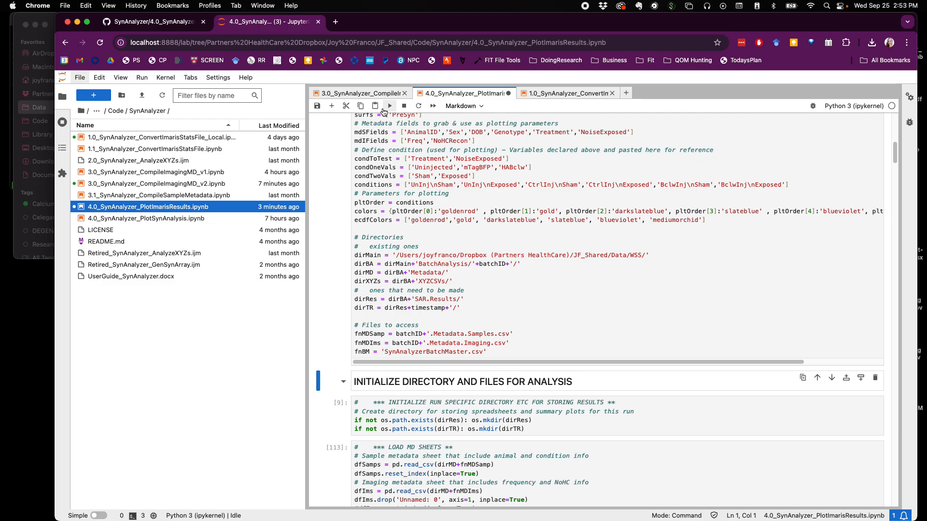
{"action": "scroll", "coordinate": [397, 237], "scroll_direction": "up", "scroll_amount": 5}
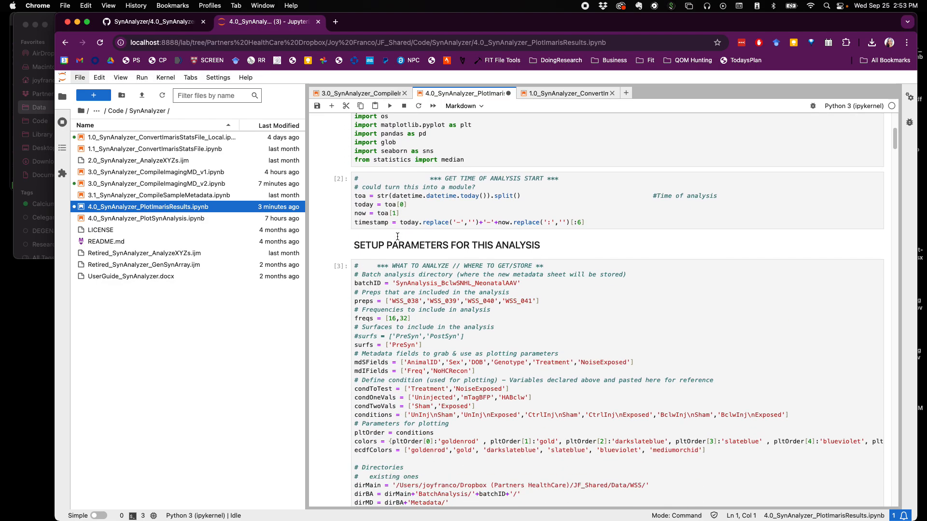
{"action": "scroll", "coordinate": [397, 237], "scroll_direction": "up", "scroll_amount": 2}
{"action": "left_click", "coordinate": [400, 220]}
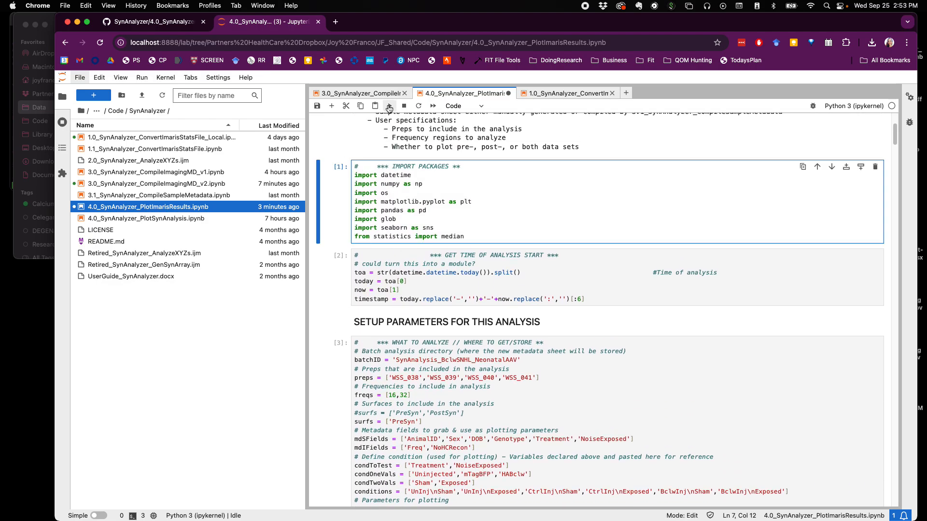
{"action": "left_click", "coordinate": [389, 107]}
{"action": "left_click", "coordinate": [389, 106]}
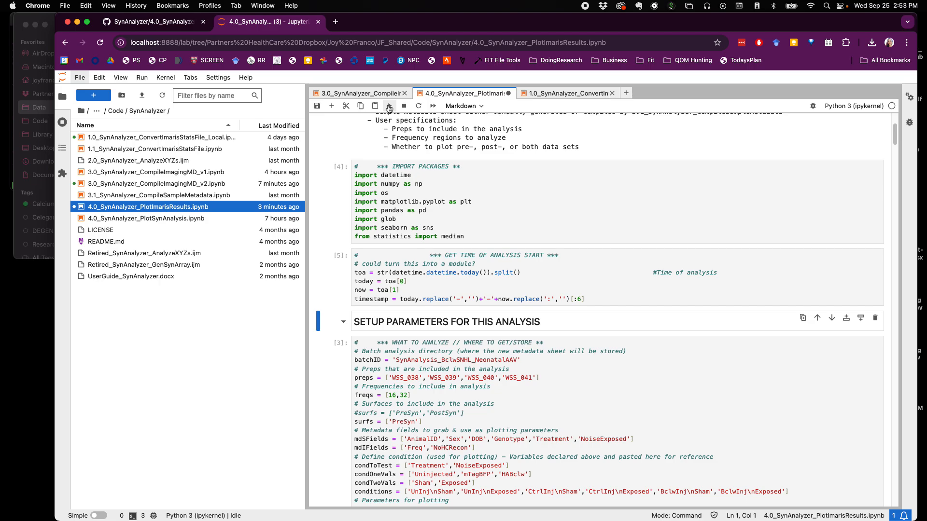
{"action": "left_click", "coordinate": [389, 107]}
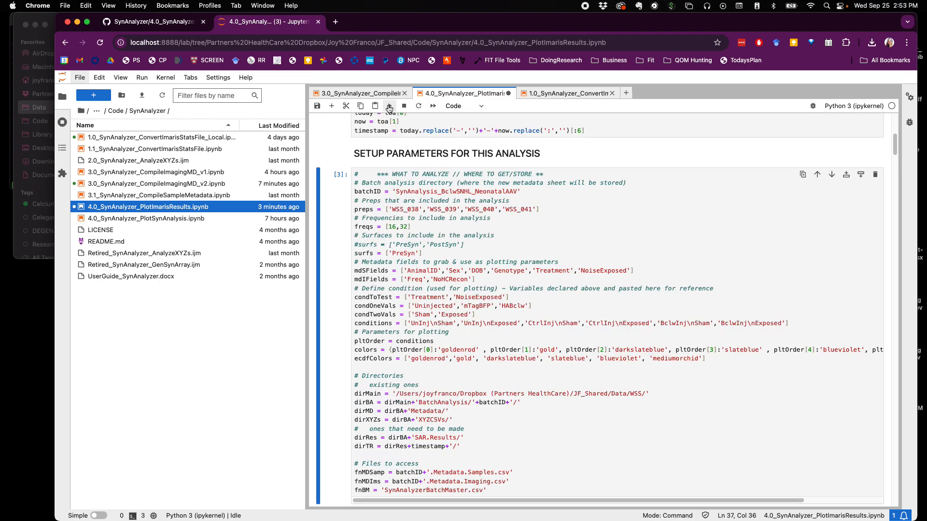
{"action": "left_click", "coordinate": [389, 107]}
Step: Run the cell that creates the results directory and timestamped run directory for storing spreadsheets and plots
{"action": "scroll", "coordinate": [408, 345], "scroll_direction": "down", "scroll_amount": 5}
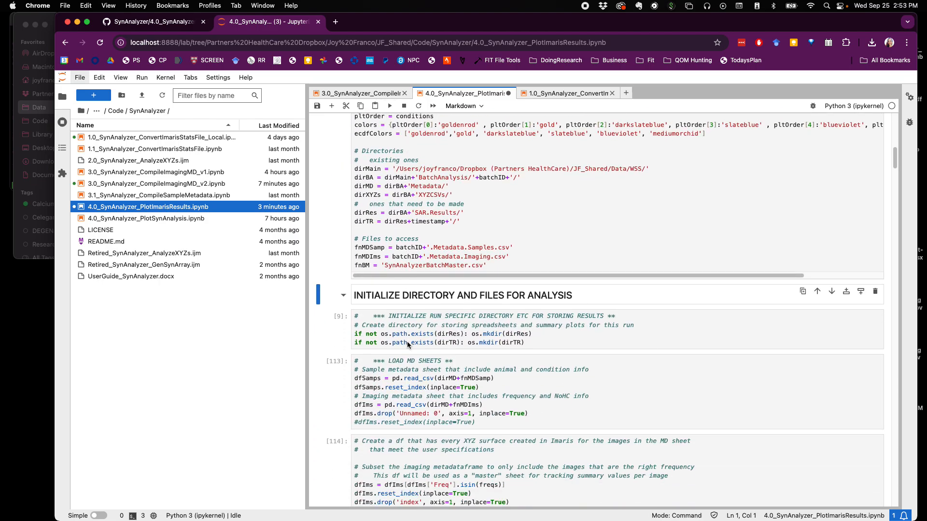
{"action": "scroll", "coordinate": [408, 344], "scroll_direction": "down", "scroll_amount": 3}
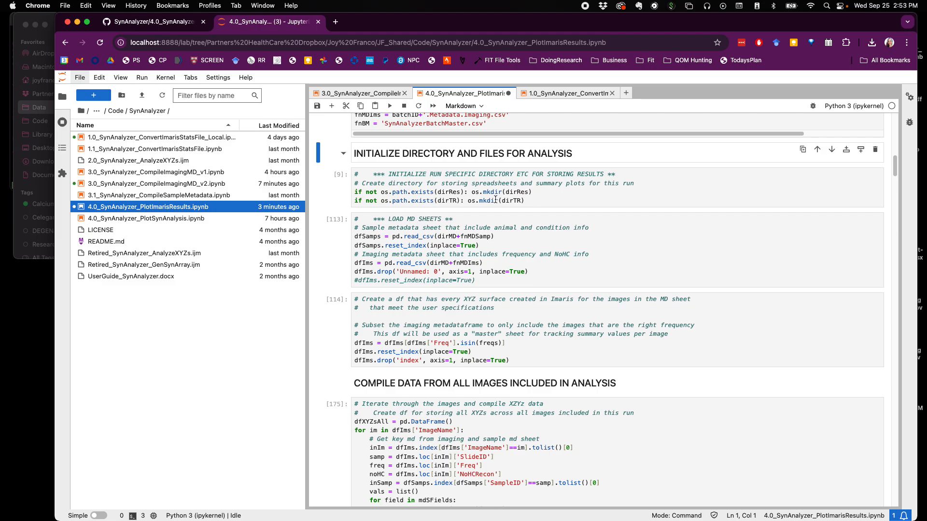
{"action": "left_click", "coordinate": [389, 105]}
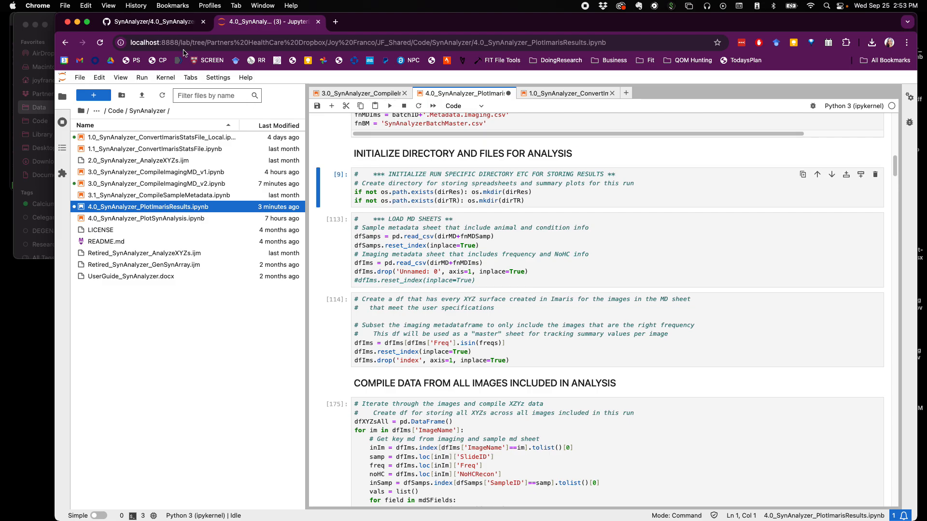
{"action": "left_click", "coordinate": [389, 106]}
{"action": "left_click", "coordinate": [47, 18]}
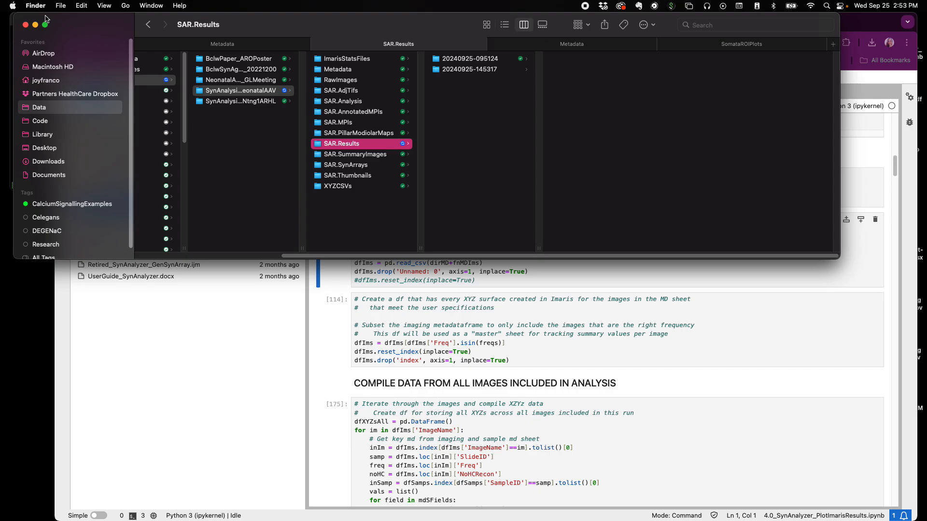
{"action": "left_click", "coordinate": [485, 72]}
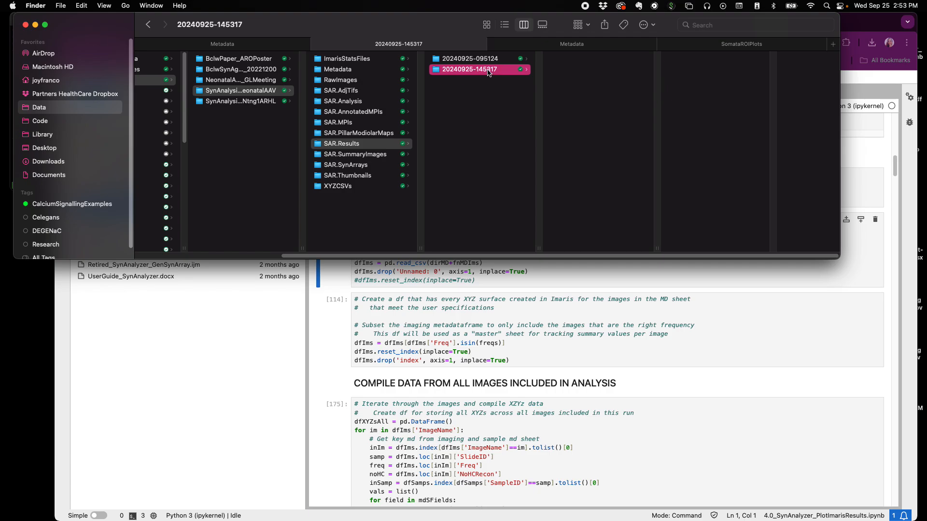
{"action": "left_click", "coordinate": [474, 275]}
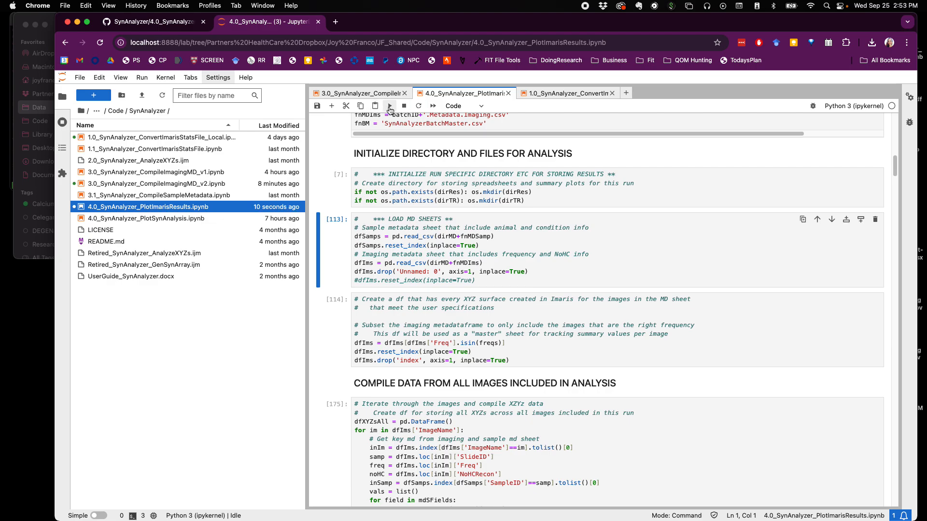
Step: Run the cells that load the sample and imaging metadata sheets and subset the imaging metadata by frequency
{"action": "key", "text": "shift+Return"}
{"action": "scroll", "coordinate": [382, 191], "scroll_direction": "down", "scroll_amount": 5}
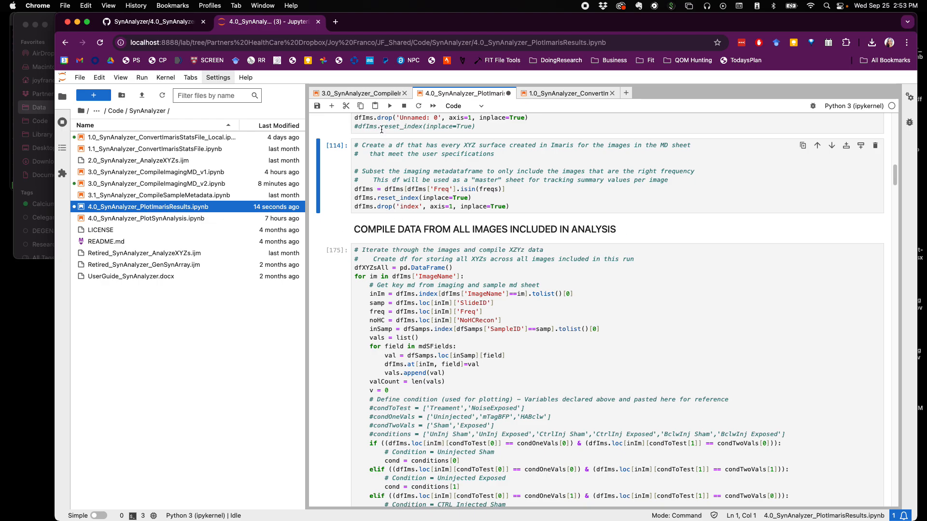
{"action": "scroll", "coordinate": [382, 130], "scroll_direction": "up", "scroll_amount": 1}
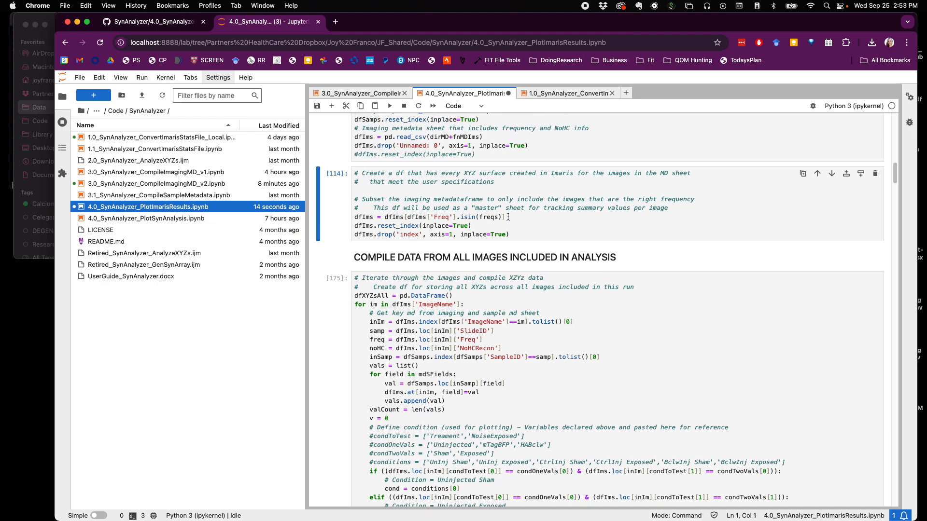
{"action": "left_click_drag", "start_coordinate": [512, 234], "coordinate": [341, 219]}
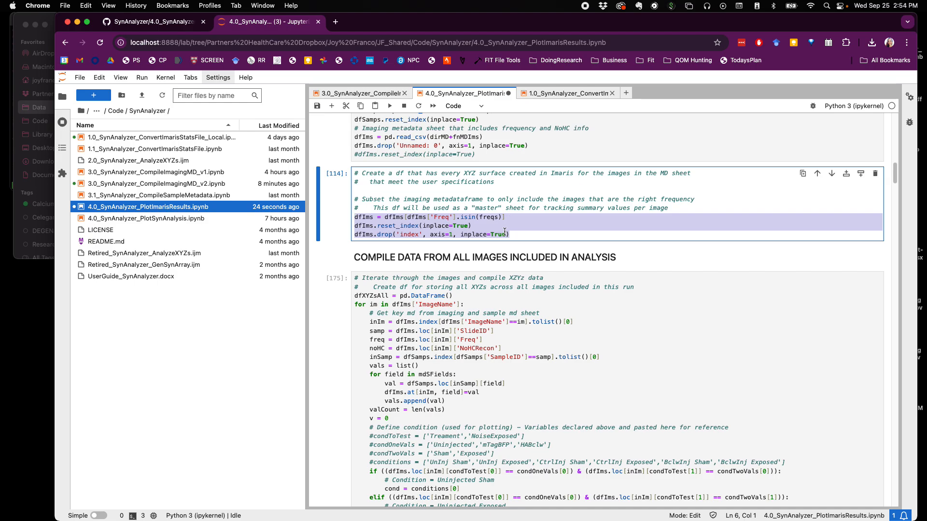
{"action": "left_click", "coordinate": [389, 105]}
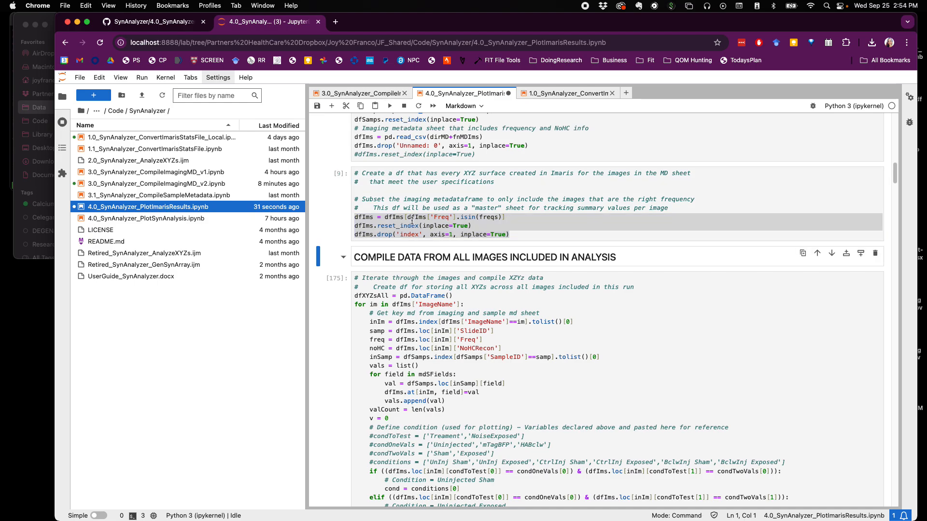
Step: Switch to Finder, browse the full names of the PreSyn CSV files in the XYZCSVs folder, and return to the notebook
{"action": "scroll", "coordinate": [412, 219], "scroll_direction": "down", "scroll_amount": 7}
{"action": "scroll", "coordinate": [412, 221], "scroll_direction": "up", "scroll_amount": 5}
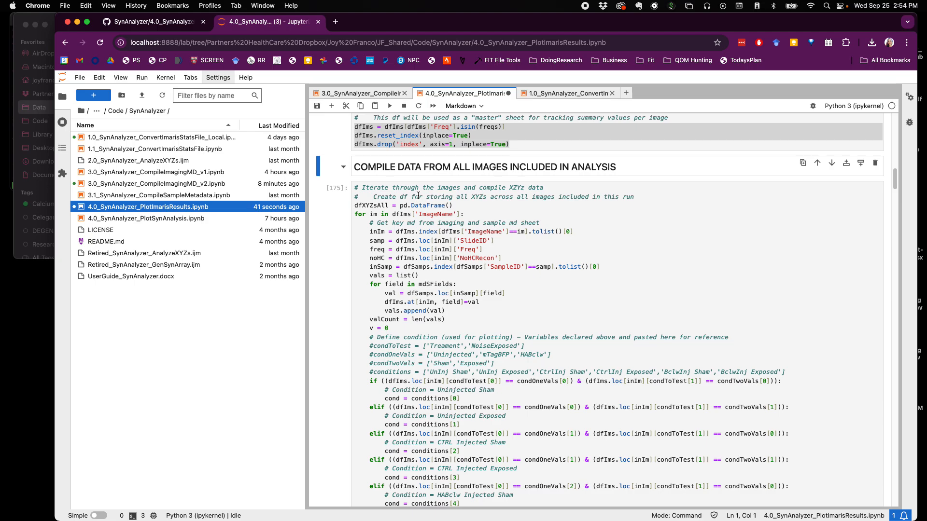
{"action": "left_click", "coordinate": [51, 18]}
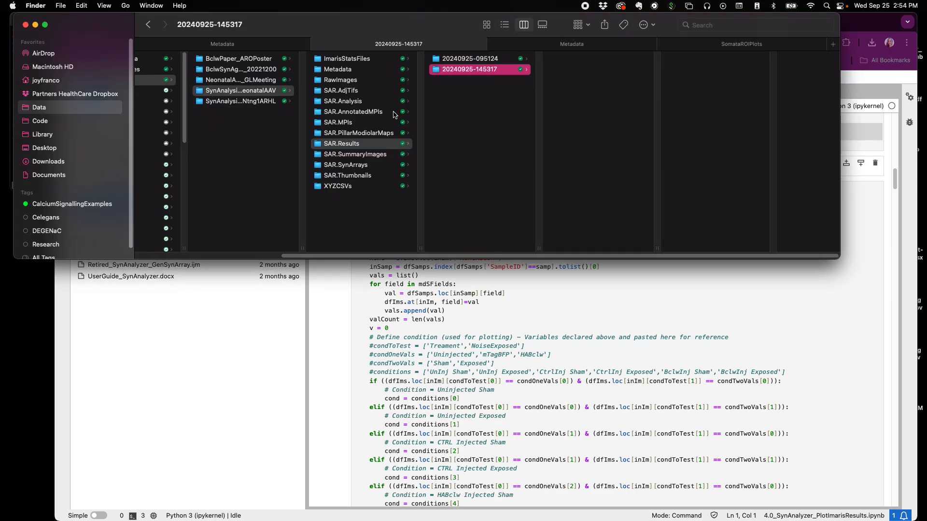
{"action": "left_click", "coordinate": [378, 188]}
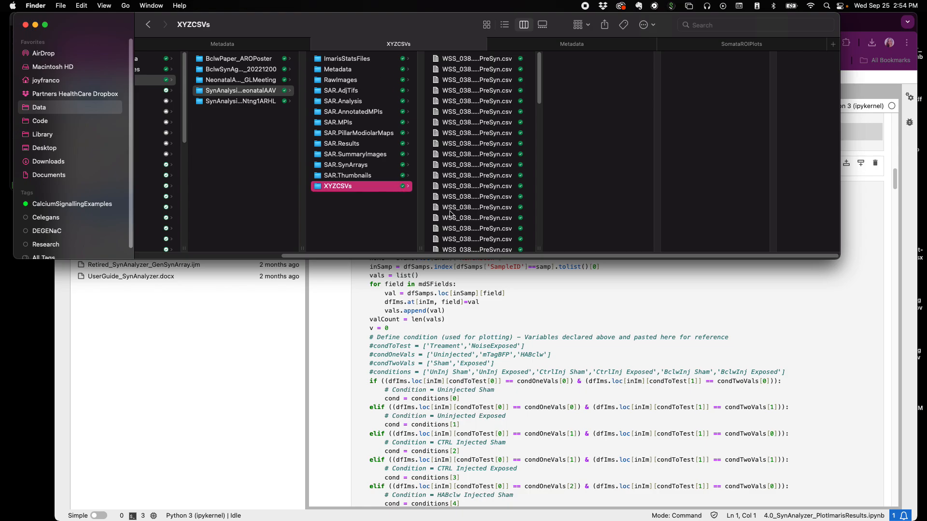
{"action": "left_click_drag", "start_coordinate": [539, 247], "coordinate": [598, 244]}
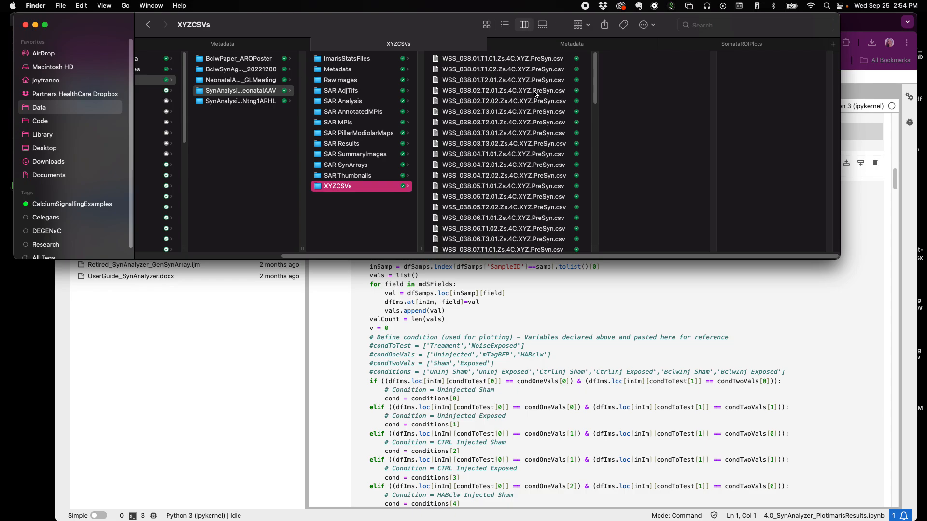
{"action": "scroll", "coordinate": [557, 130], "scroll_direction": "down", "scroll_amount": 10}
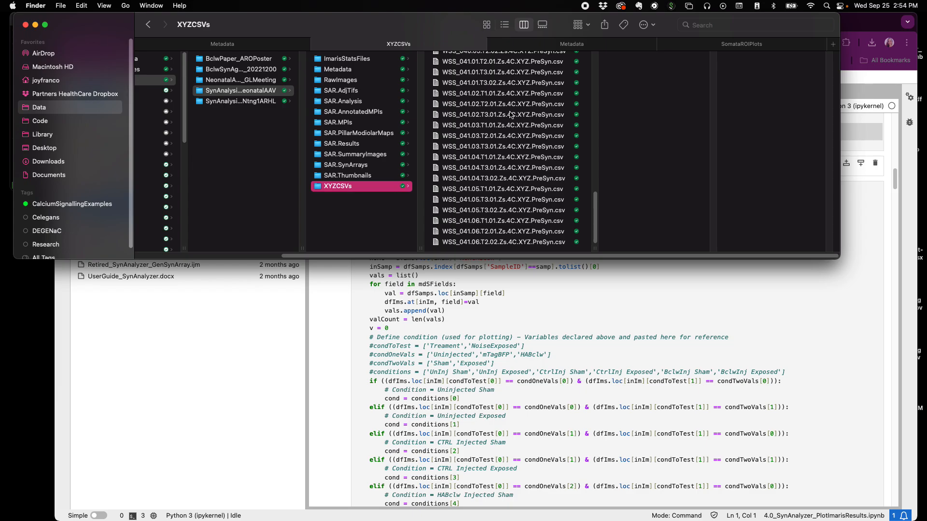
{"action": "left_click", "coordinate": [545, 309]}
Step: Review the setup parameters against the cell that iterates through the images, assigns conditions and compiles the XYZ data
{"action": "scroll", "coordinate": [545, 309], "scroll_direction": "up", "scroll_amount": 15}
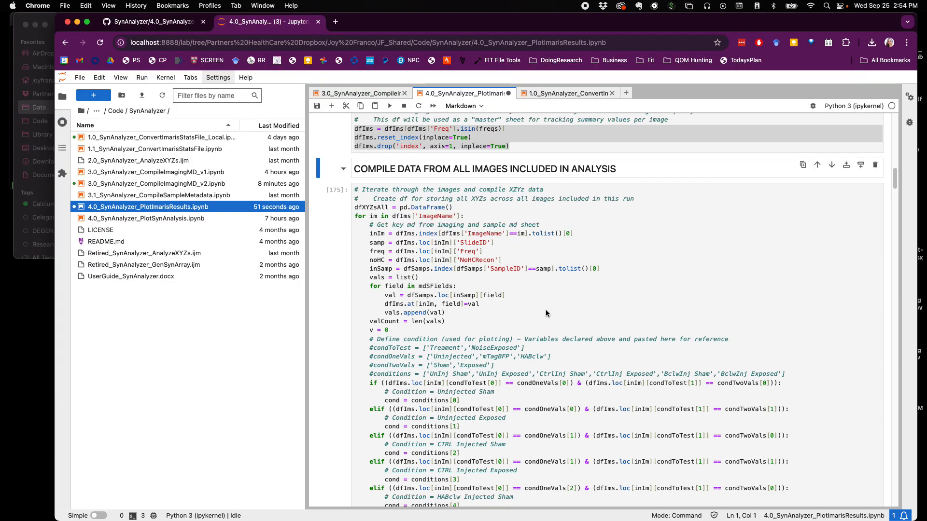
{"action": "scroll", "coordinate": [440, 330], "scroll_direction": "down", "scroll_amount": 1}
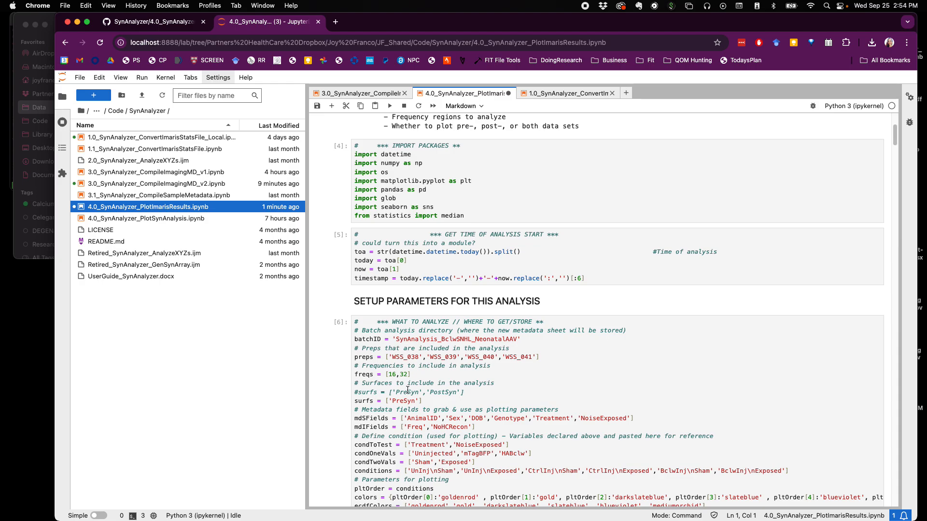
{"action": "scroll", "coordinate": [425, 393], "scroll_direction": "down", "scroll_amount": 20}
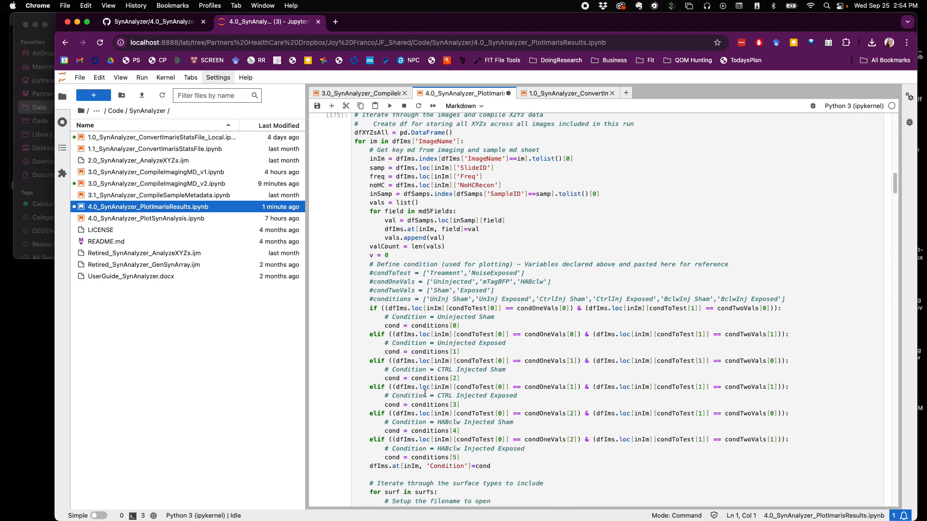
{"action": "scroll", "coordinate": [424, 393], "scroll_direction": "up", "scroll_amount": 1}
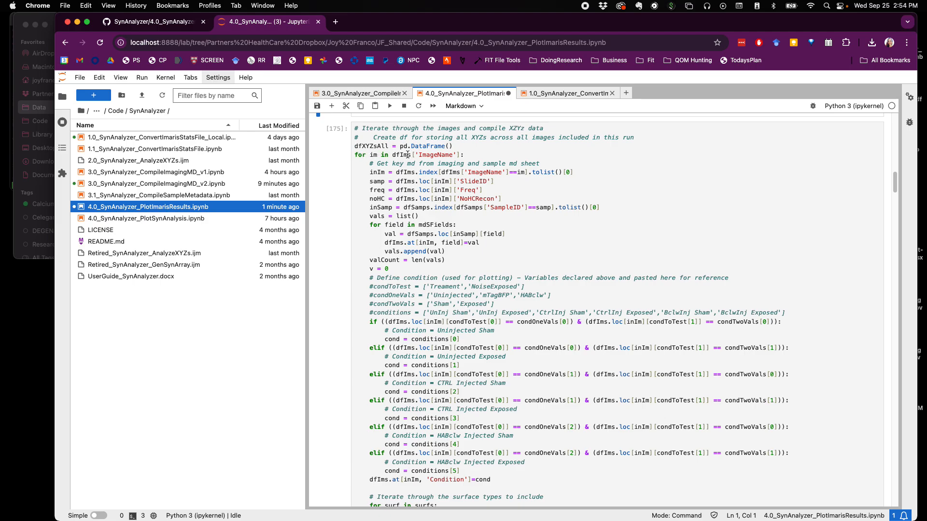
{"action": "scroll", "coordinate": [407, 155], "scroll_direction": "up", "scroll_amount": 3}
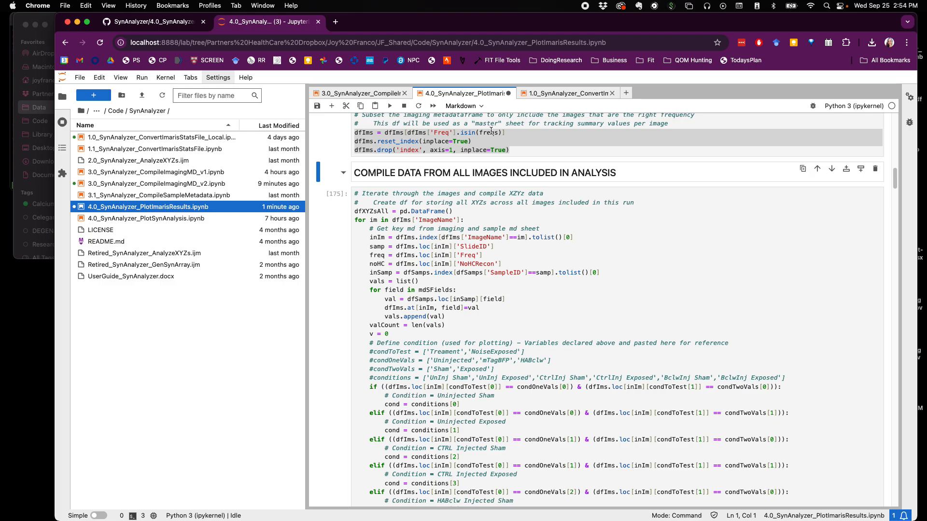
Step: Compare the compile cell's metadata lookup and surface loop with the metadata fields and condition variables defined in the setup parameters
{"action": "scroll", "coordinate": [377, 236], "scroll_direction": "down", "scroll_amount": 2}
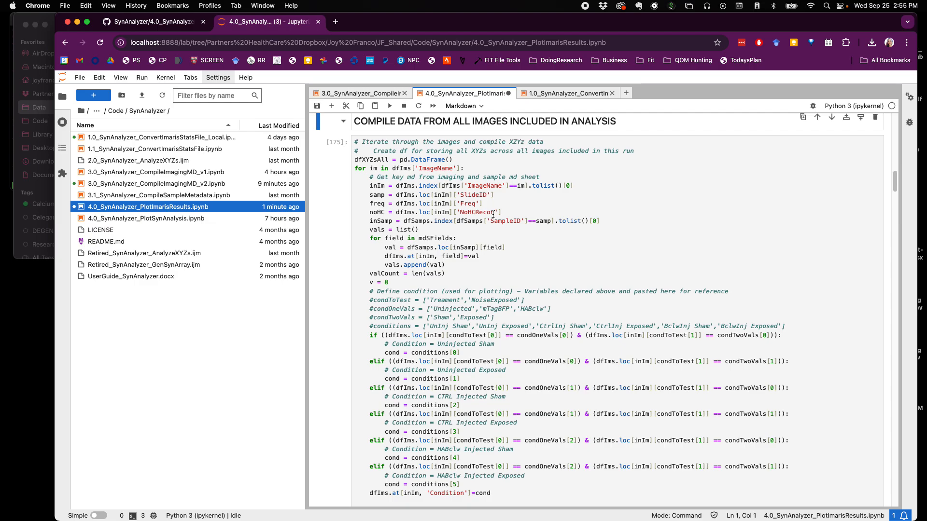
{"action": "scroll", "coordinate": [493, 214], "scroll_direction": "down", "scroll_amount": 3}
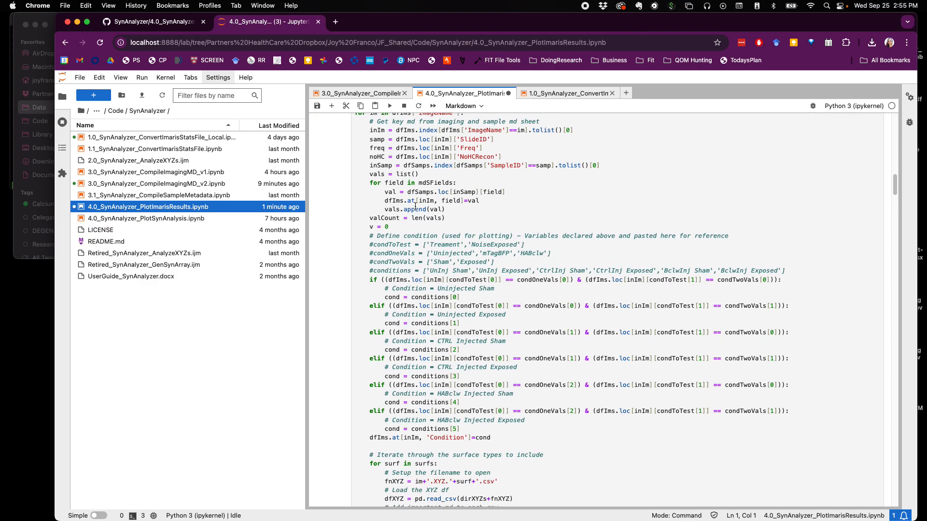
{"action": "scroll", "coordinate": [421, 213], "scroll_direction": "up", "scroll_amount": 15}
{"action": "scroll", "coordinate": [422, 217], "scroll_direction": "down", "scroll_amount": 5}
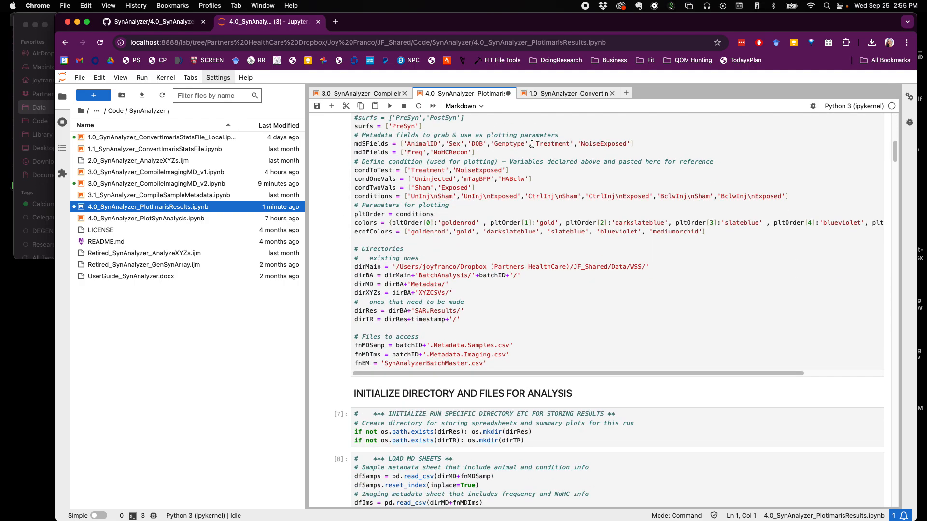
{"action": "scroll", "coordinate": [638, 149], "scroll_direction": "down", "scroll_amount": 15}
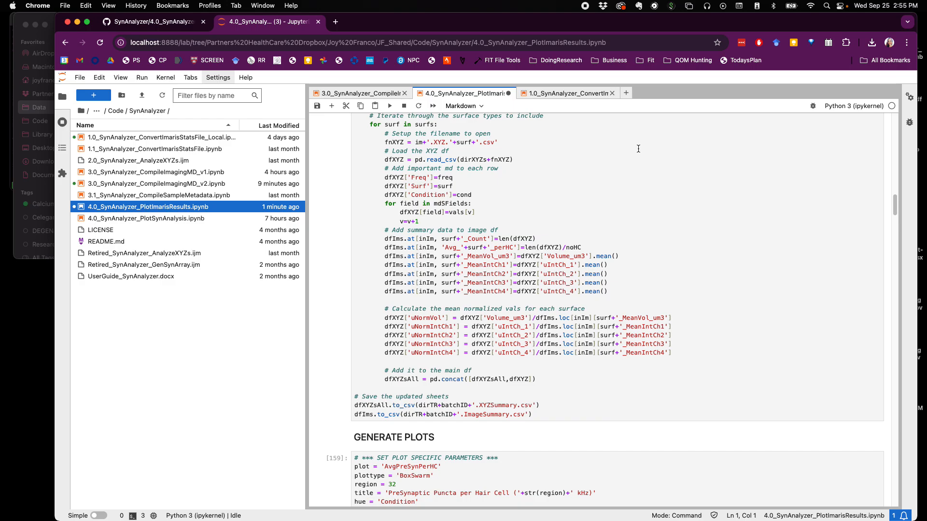
{"action": "scroll", "coordinate": [638, 149], "scroll_direction": "up", "scroll_amount": 5}
{"action": "scroll", "coordinate": [515, 210], "scroll_direction": "up", "scroll_amount": 4}
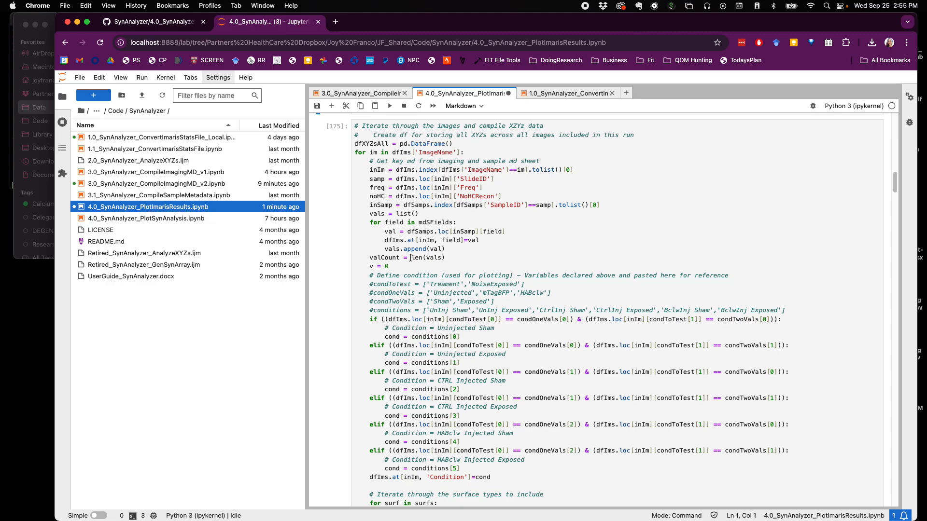
{"action": "scroll", "coordinate": [409, 247], "scroll_direction": "down", "scroll_amount": 1}
{"action": "scroll", "coordinate": [402, 262], "scroll_direction": "down", "scroll_amount": 5}
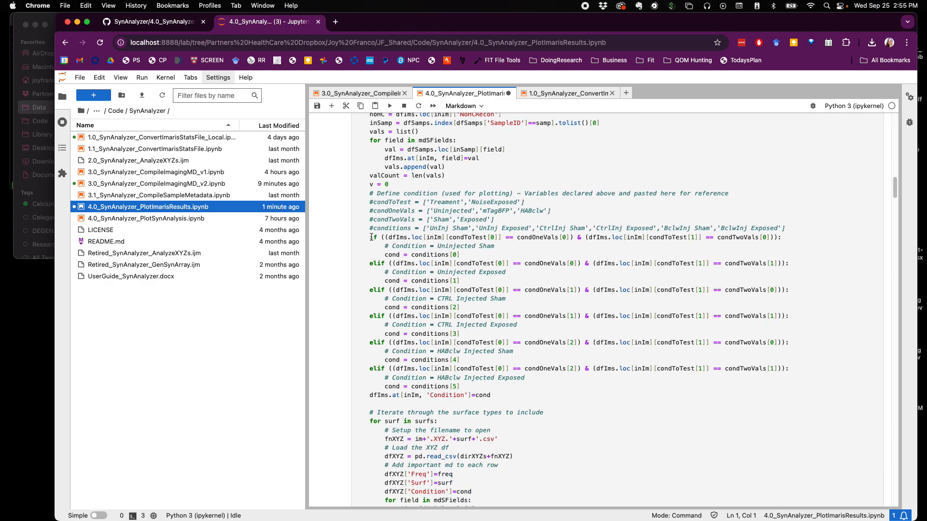
Step: Save the notebook and examine the condition-assignment branches against the commented conditions list in the compile cell
{"action": "left_click_drag", "start_coordinate": [371, 236], "coordinate": [526, 387]}
{"action": "key", "text": "cmd+s"}
{"action": "scroll", "coordinate": [531, 386], "scroll_direction": "down", "scroll_amount": 4}
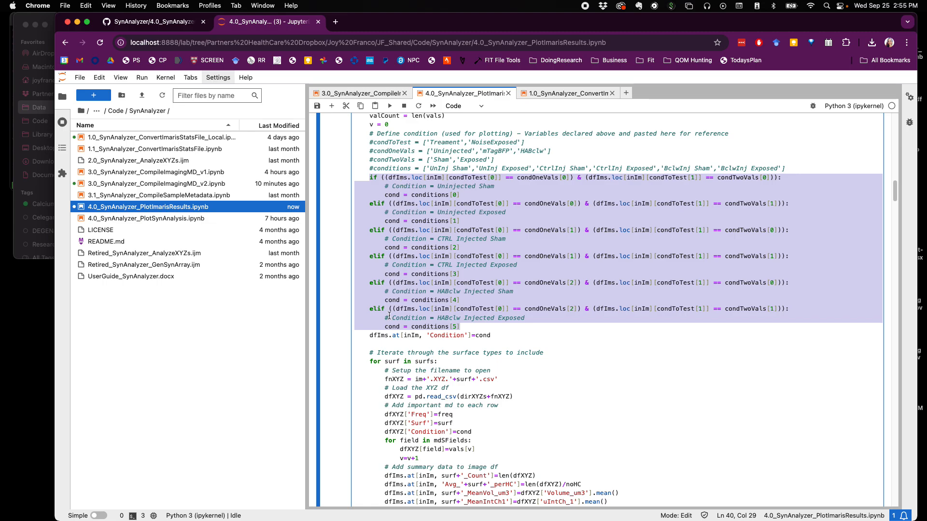
{"action": "left_click", "coordinate": [465, 315]}
{"action": "left_click_drag", "start_coordinate": [460, 327], "coordinate": [347, 282]}
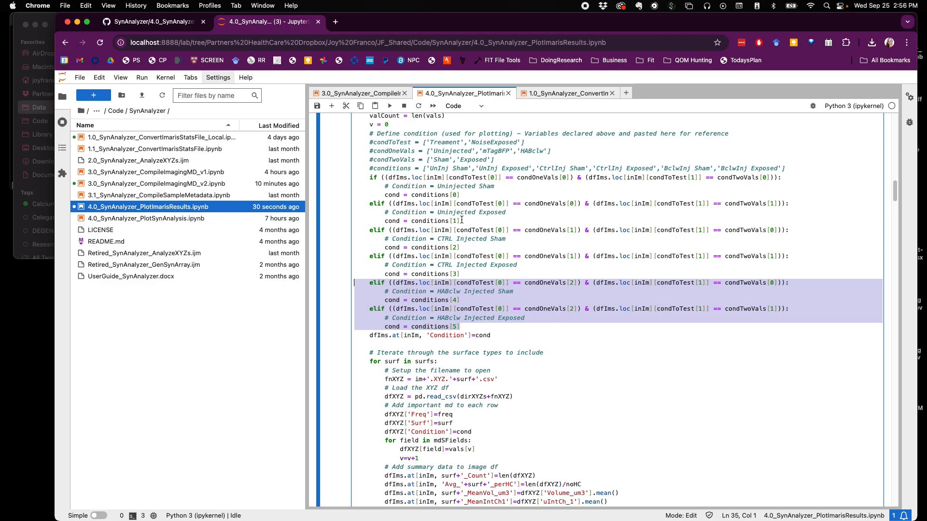
{"action": "left_click_drag", "start_coordinate": [473, 167], "coordinate": [427, 168]}
{"action": "left_click_drag", "start_coordinate": [532, 169], "coordinate": [478, 168]}
{"action": "left_click_drag", "start_coordinate": [587, 169], "coordinate": [528, 169]}
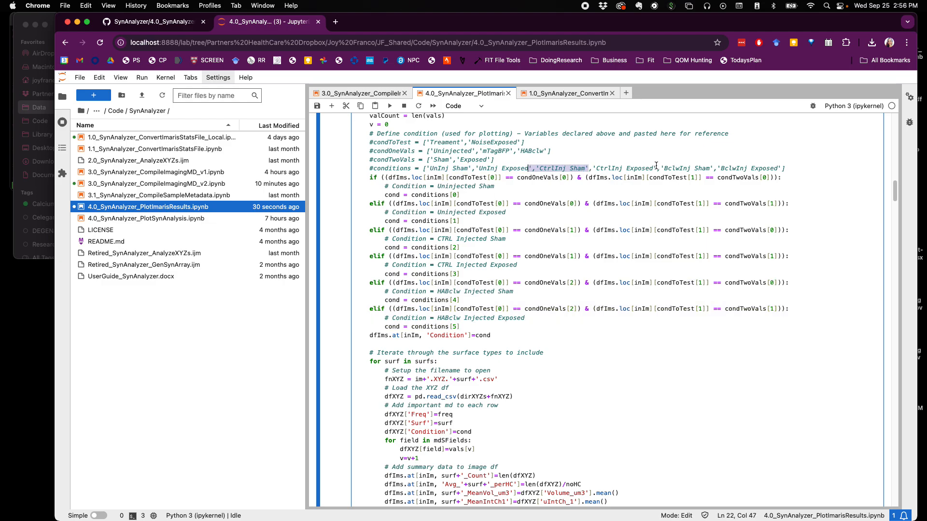
{"action": "left_click_drag", "start_coordinate": [656, 169], "coordinate": [593, 168]}
{"action": "triple_click", "coordinate": [611, 169]}
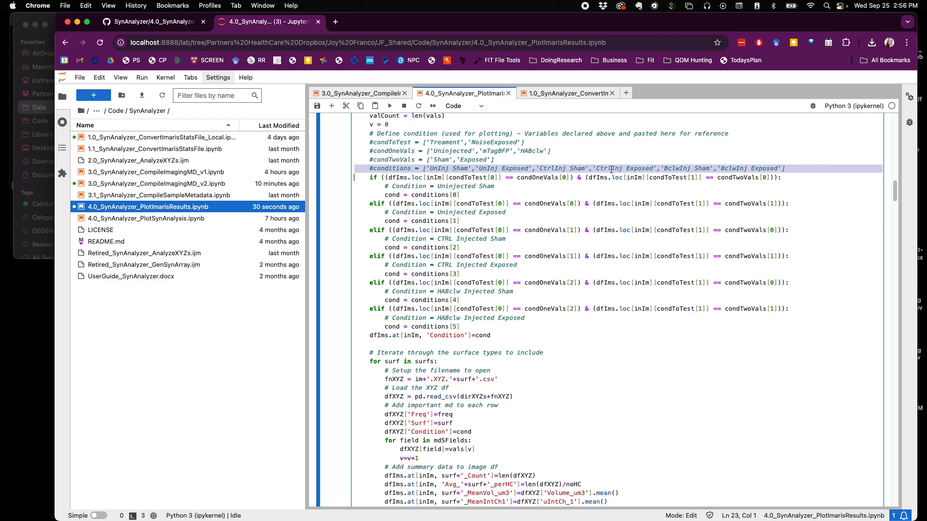
Step: Replace the commented conditions list in the compile cell with the setup parameters' version that uses \n between the words, keeping it commented
{"action": "scroll", "coordinate": [611, 169], "scroll_direction": "up", "scroll_amount": 20}
{"action": "scroll", "coordinate": [611, 170], "scroll_direction": "down", "scroll_amount": 20}
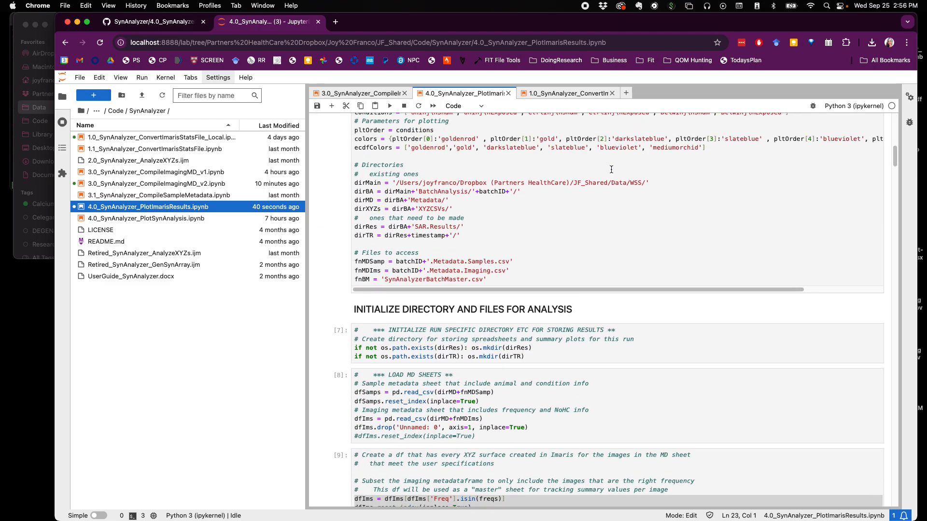
{"action": "scroll", "coordinate": [610, 169], "scroll_direction": "down", "scroll_amount": 5}
{"action": "scroll", "coordinate": [611, 169], "scroll_direction": "up", "scroll_amount": 15}
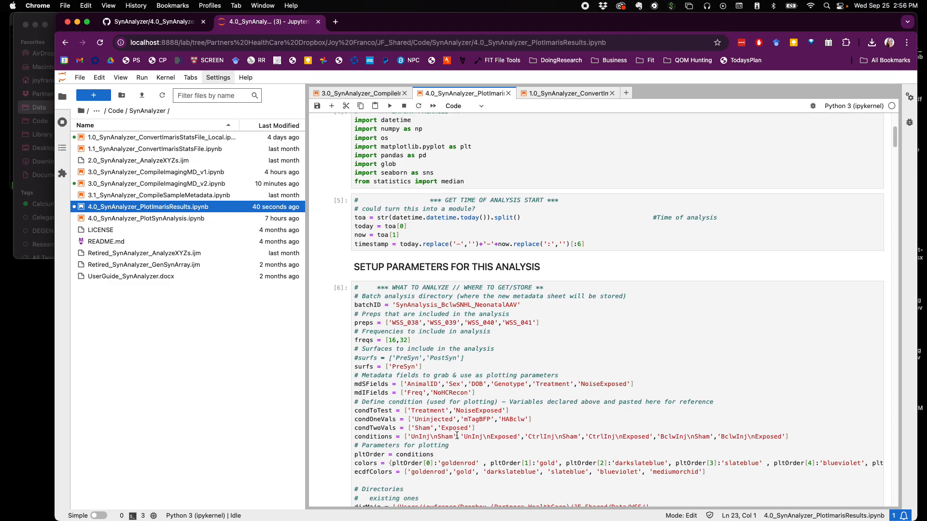
{"action": "scroll", "coordinate": [457, 436], "scroll_direction": "down", "scroll_amount": 1}
{"action": "triple_click", "coordinate": [456, 435]}
{"action": "key", "text": "super+c"}
{"action": "scroll", "coordinate": [457, 436], "scroll_direction": "down", "scroll_amount": 1}
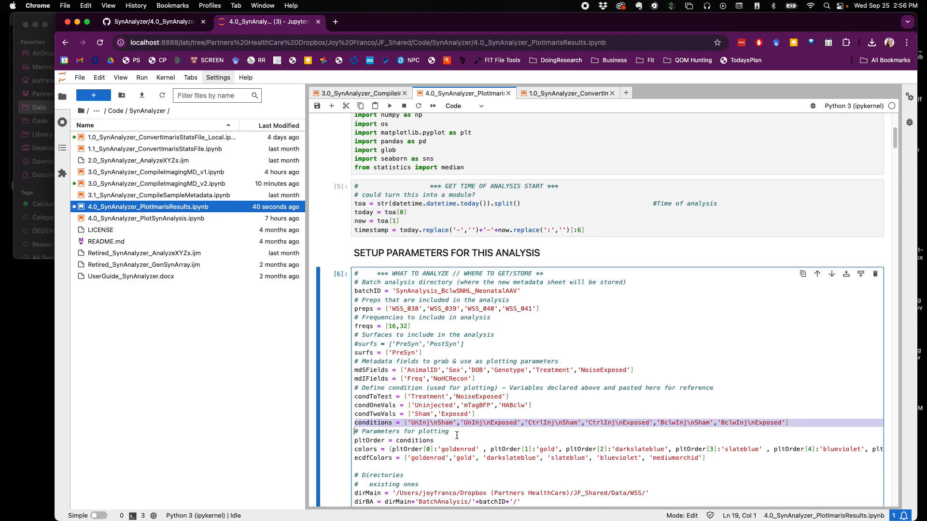
{"action": "scroll", "coordinate": [458, 430], "scroll_direction": "down", "scroll_amount": 20}
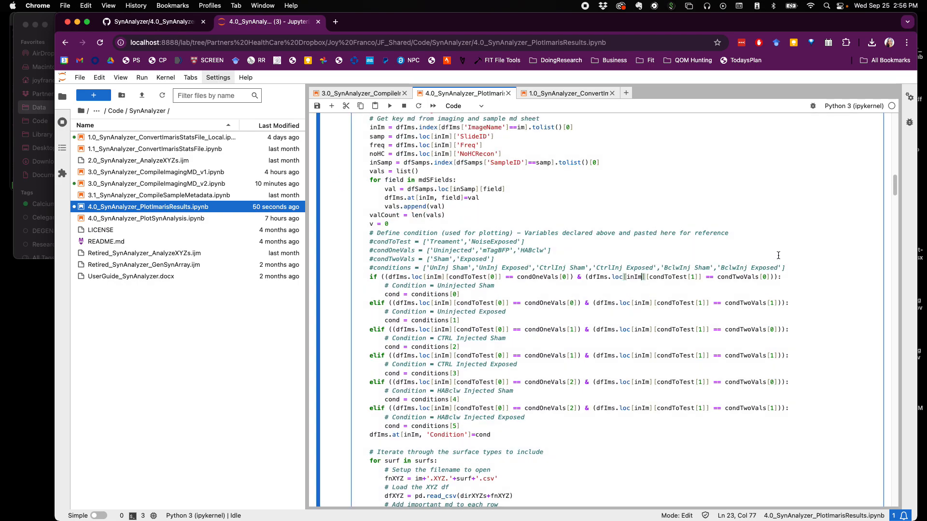
{"action": "left_click_drag", "start_coordinate": [799, 268], "coordinate": [374, 268]}
{"action": "key", "text": "super+v"}
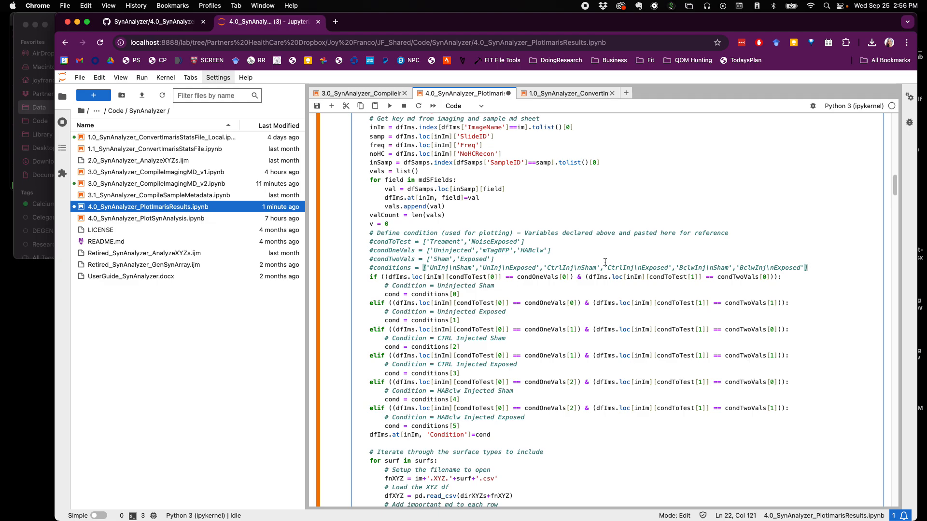
Step: Highlight the elif branches for the CTRL and HABclw injected conditions in the compile cell
{"action": "scroll", "coordinate": [604, 262], "scroll_direction": "down", "scroll_amount": 2}
{"action": "scroll", "coordinate": [605, 262], "scroll_direction": "down", "scroll_amount": 1}
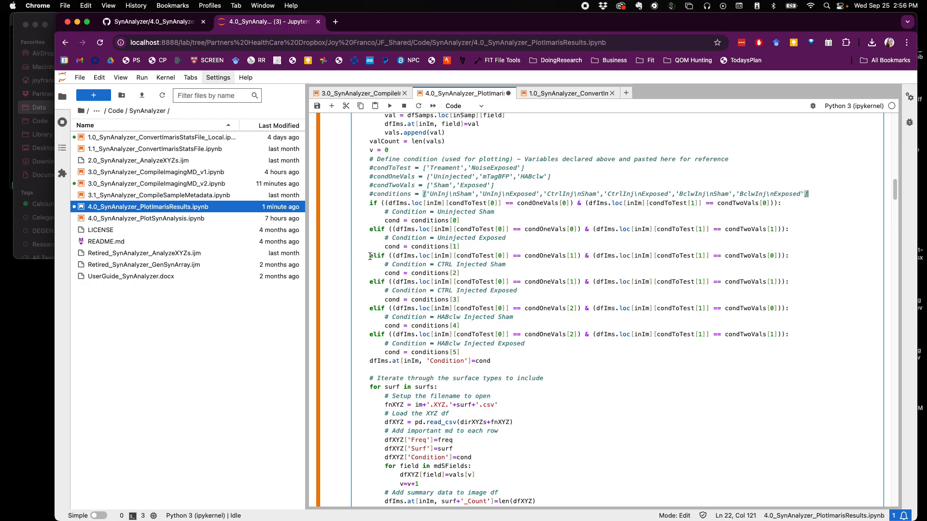
{"action": "left_click_drag", "start_coordinate": [370, 256], "coordinate": [473, 352]}
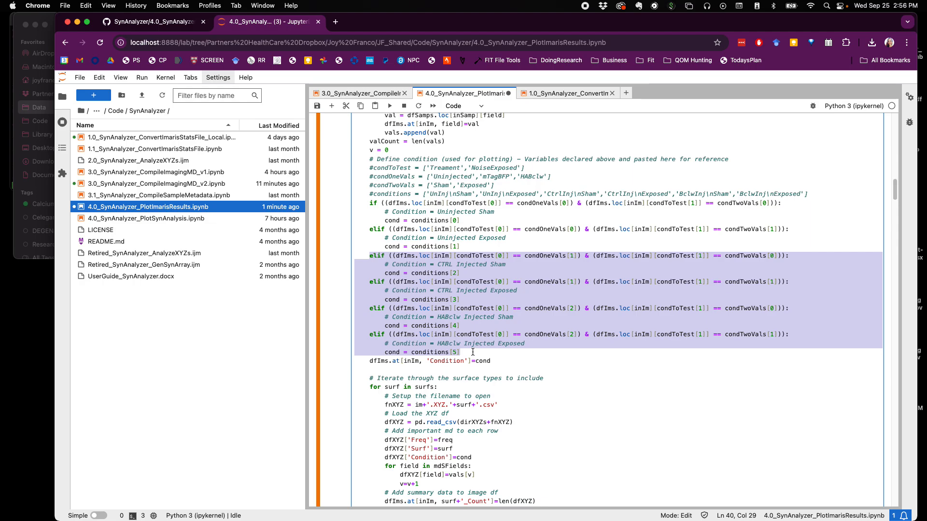
{"action": "left_click", "coordinate": [482, 353]}
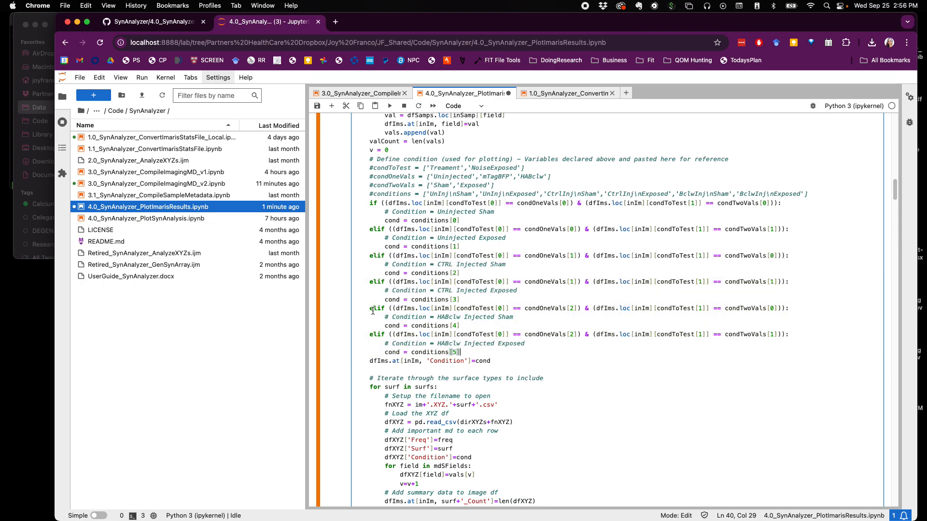
{"action": "left_click_drag", "start_coordinate": [370, 309], "coordinate": [473, 351]}
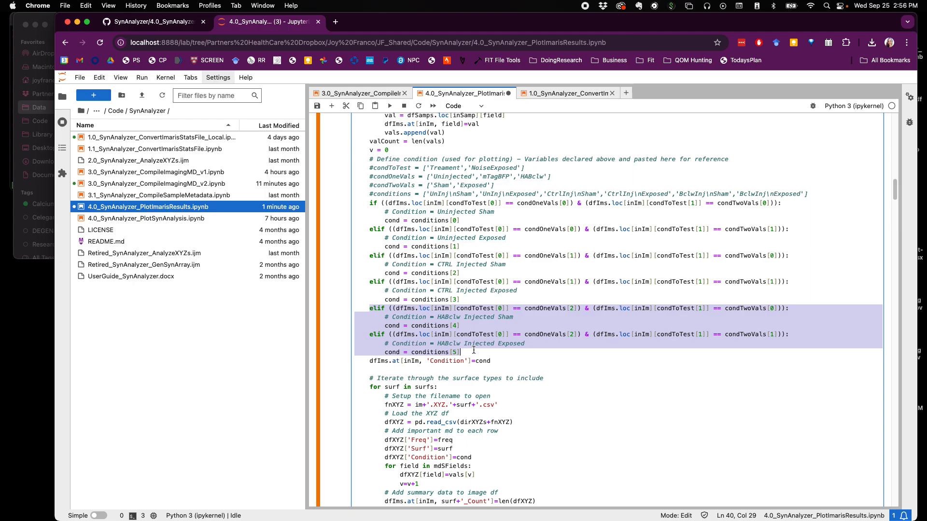
Step: Review the surface loop's filename setup, check it against a PreSyn CSV name in Finder's XYZCSVs folder, and return to the notebook
{"action": "scroll", "coordinate": [473, 351], "scroll_direction": "down", "scroll_amount": 8}
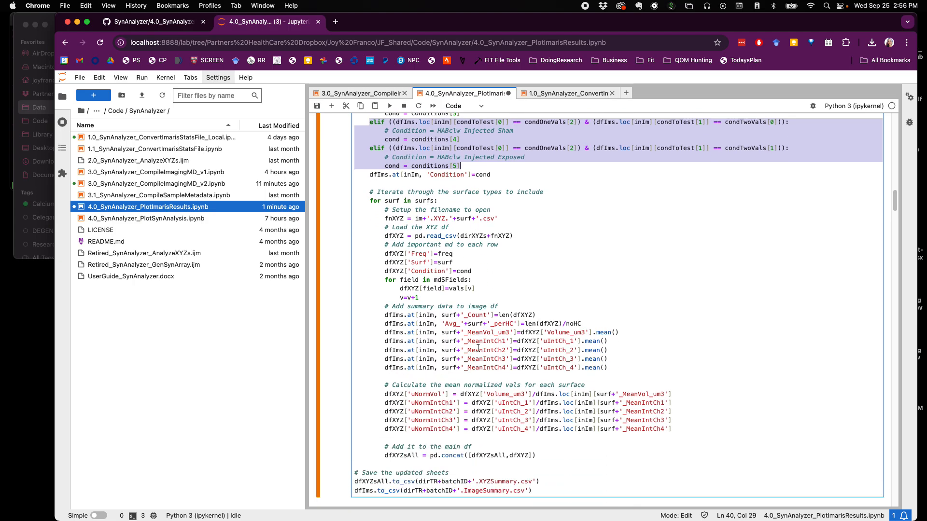
{"action": "left_click", "coordinate": [393, 200]}
{"action": "key", "text": "shift+End"}
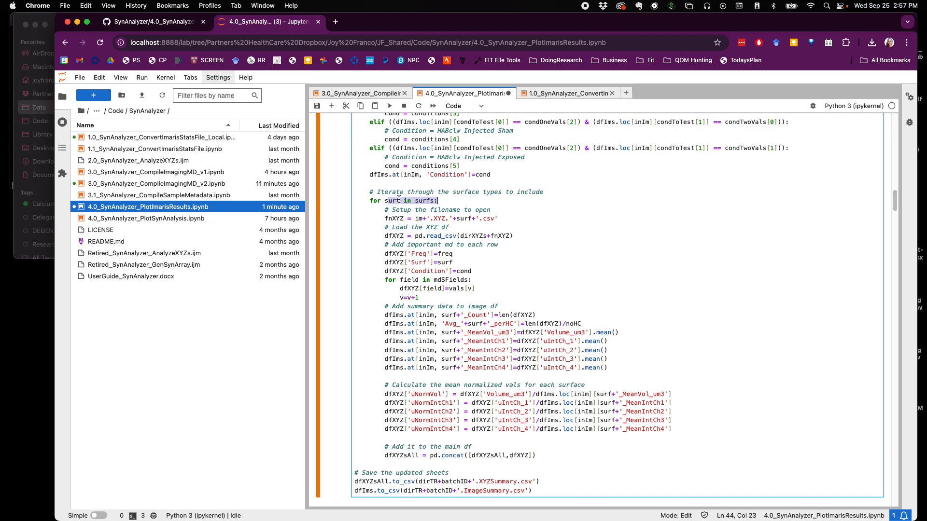
{"action": "left_click_drag", "start_coordinate": [384, 210], "coordinate": [499, 220]}
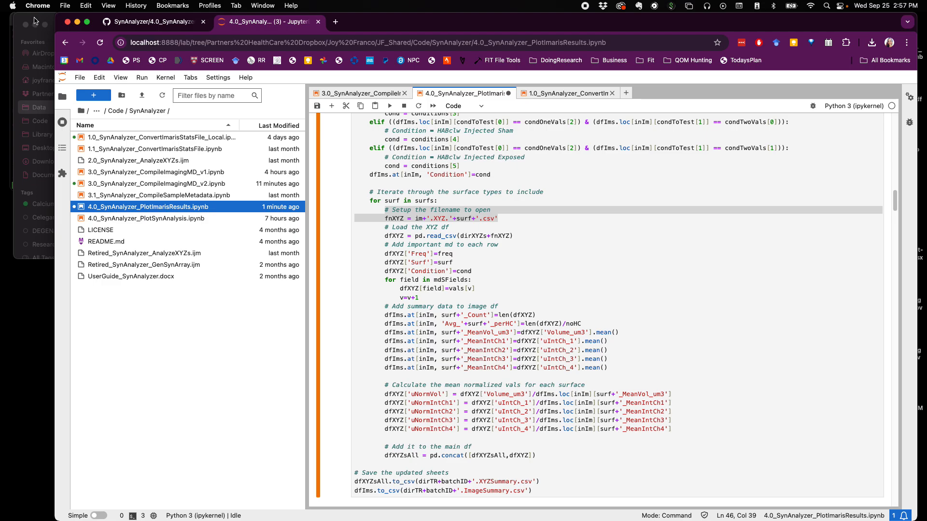
{"action": "left_click", "coordinate": [36, 18]}
{"action": "left_click", "coordinate": [491, 165]}
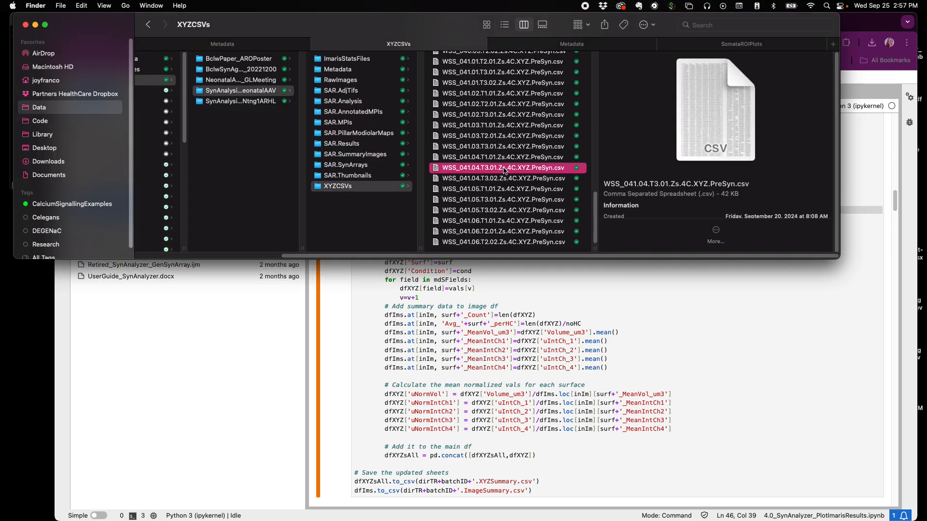
{"action": "key", "text": "super+Tab"}
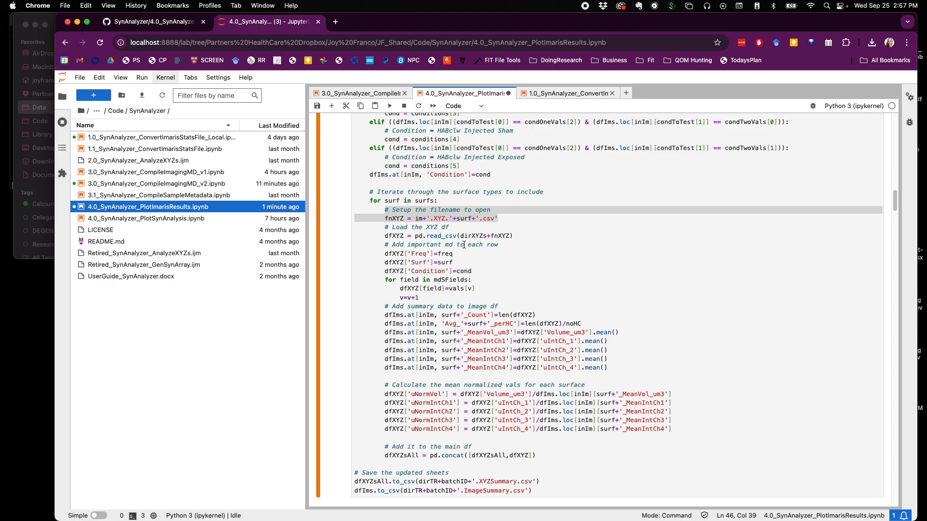
Step: Highlight the lines that add frequency, surface, condition and sample metadata fields to each XYZ row
{"action": "scroll", "coordinate": [461, 241], "scroll_direction": "down", "scroll_amount": 3}
{"action": "left_click_drag", "start_coordinate": [383, 191], "coordinate": [475, 235]}
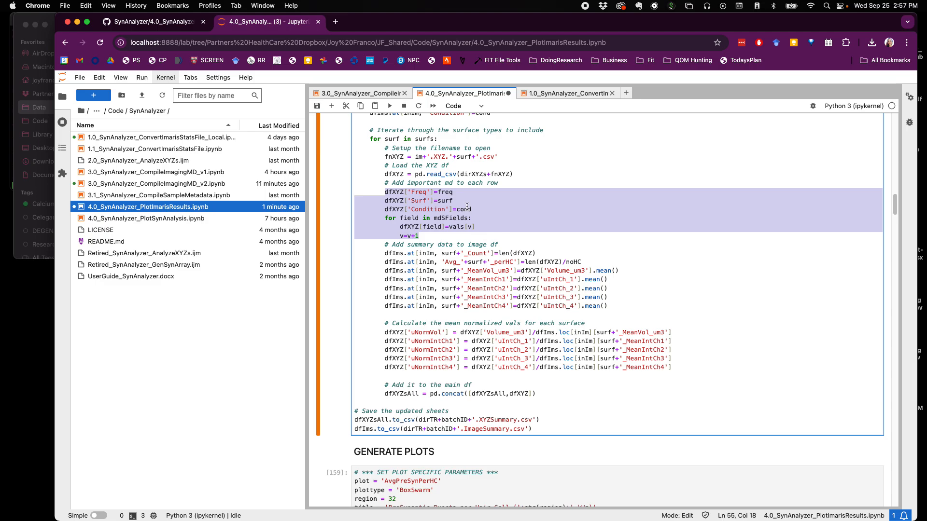
{"action": "key", "text": "Escape"}
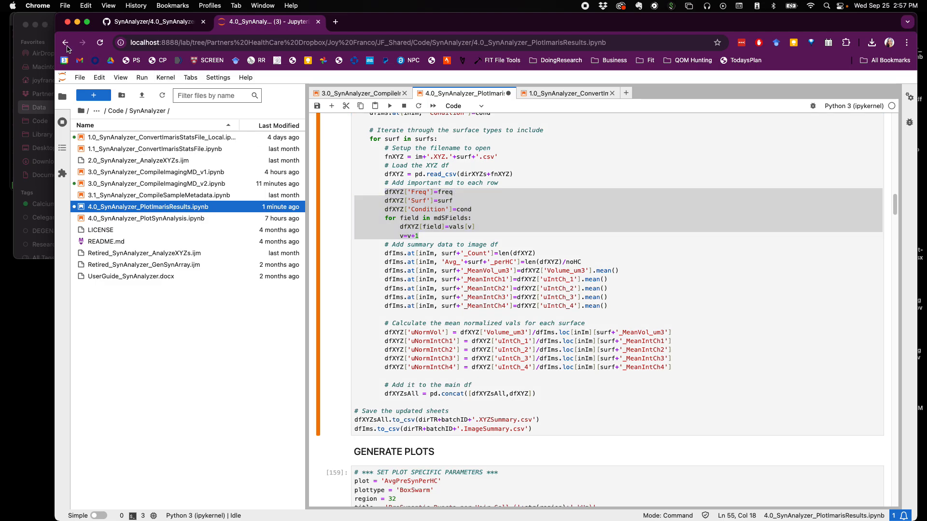
Step: Inspect WSS_041.04.T1.01.Zs.4C.XYZ.PreSyn.csv in Excel, close it and the Metadata.Samples workbook without saving, and return to the notebook
{"action": "left_click", "coordinate": [50, 19]}
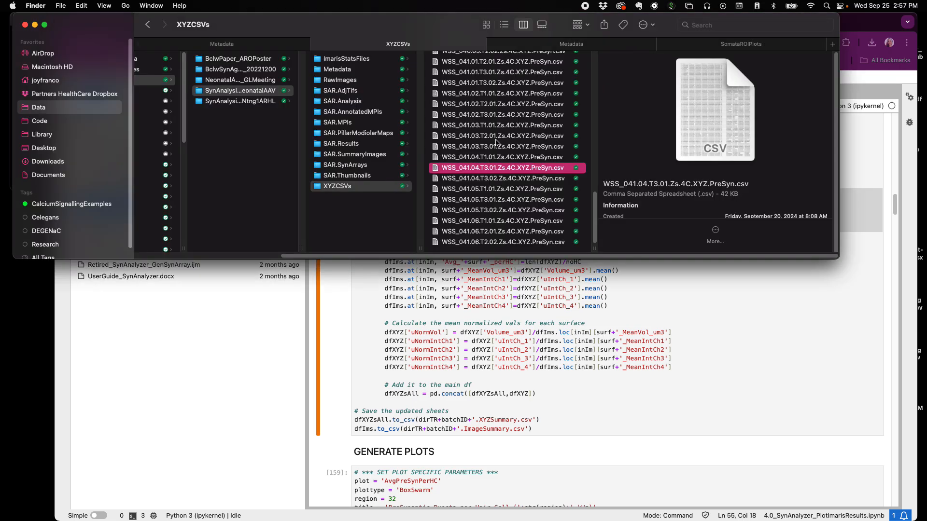
{"action": "double_click", "coordinate": [548, 158]}
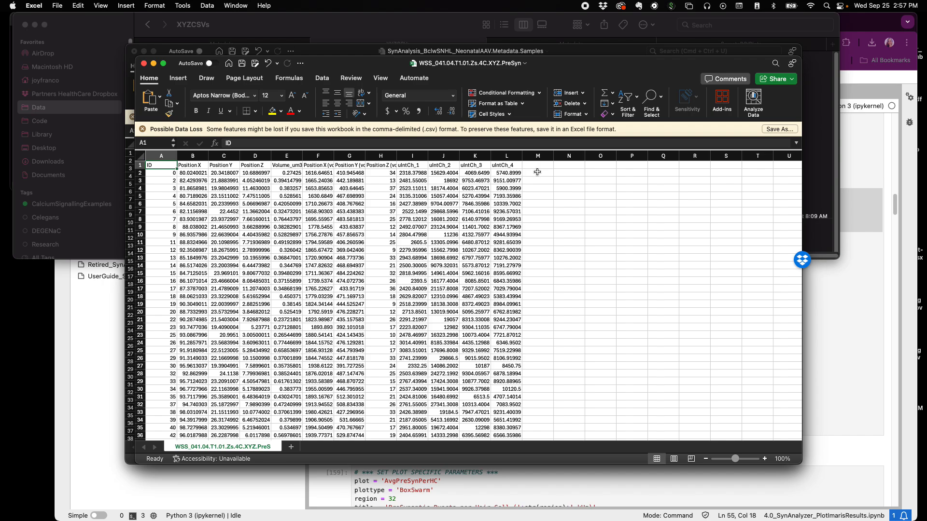
{"action": "left_click", "coordinate": [143, 63]}
{"action": "left_click", "coordinate": [135, 52]}
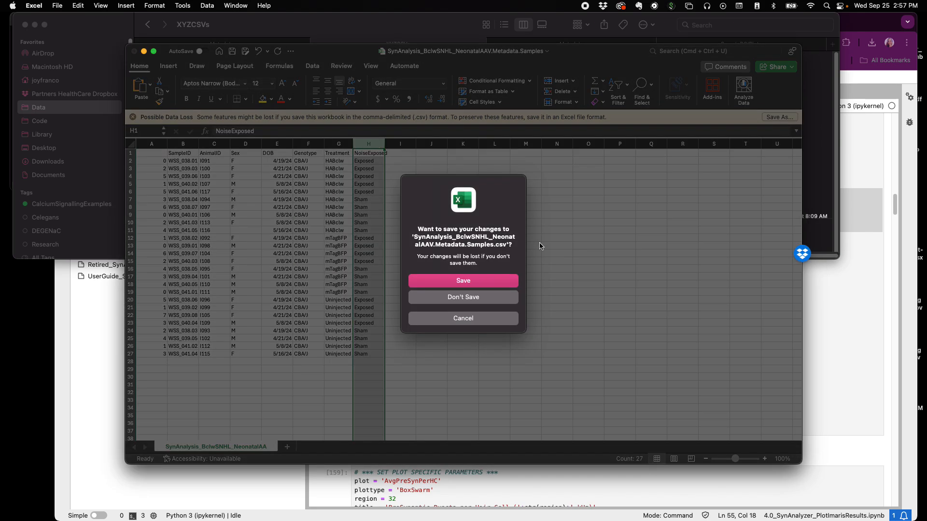
{"action": "left_click", "coordinate": [518, 298]}
{"action": "left_click", "coordinate": [521, 299]}
Step: Examine the lines that add surface summary data to the image dataframe, highlighting the channel intensity means and the mean volume calculation
{"action": "scroll", "coordinate": [520, 291], "scroll_direction": "down", "scroll_amount": 2}
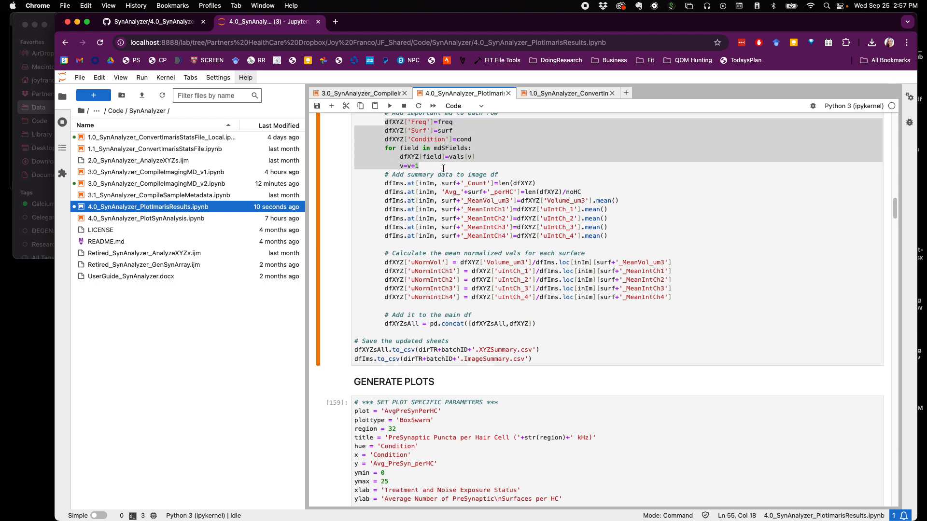
{"action": "left_click_drag", "start_coordinate": [384, 174], "coordinate": [512, 223]}
{"action": "scroll", "coordinate": [567, 230], "scroll_direction": "up", "scroll_amount": 1}
{"action": "left_click", "coordinate": [612, 250]}
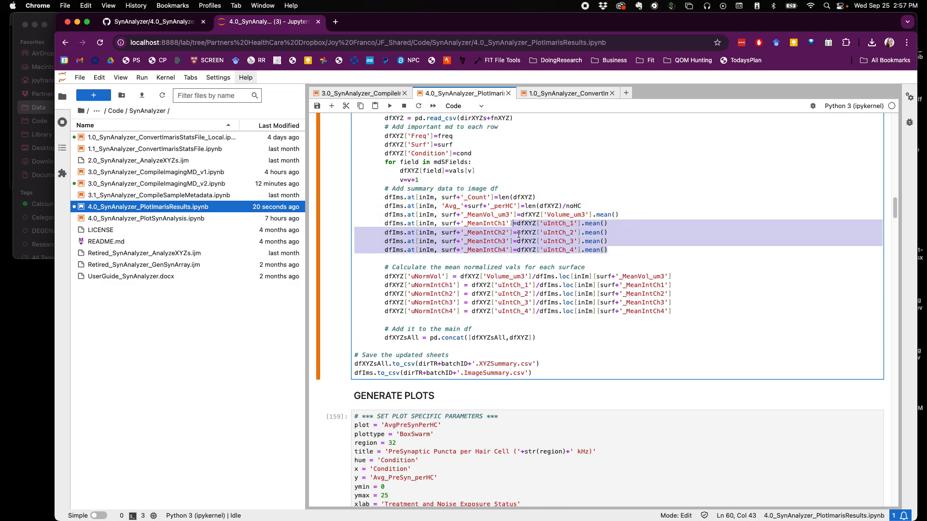
{"action": "left_click", "coordinate": [525, 230]}
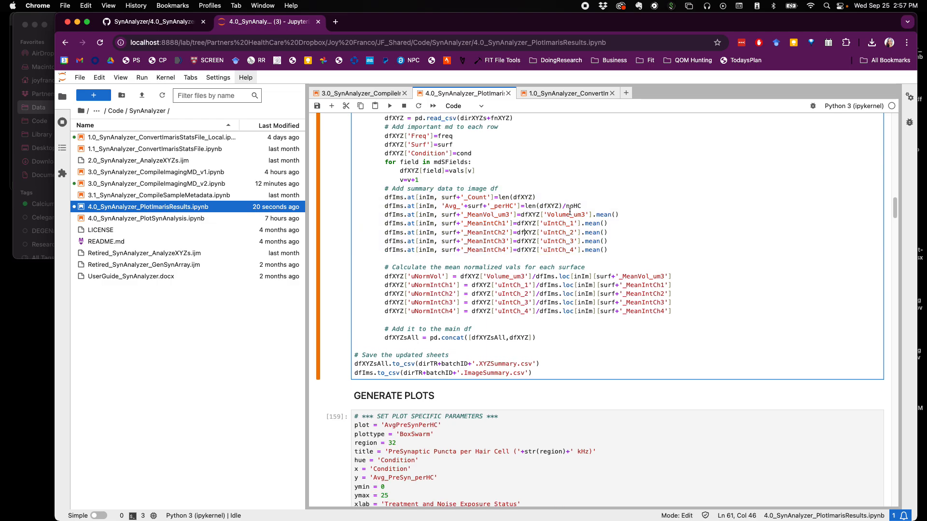
{"action": "left_click_drag", "start_coordinate": [627, 214], "coordinate": [520, 218]}
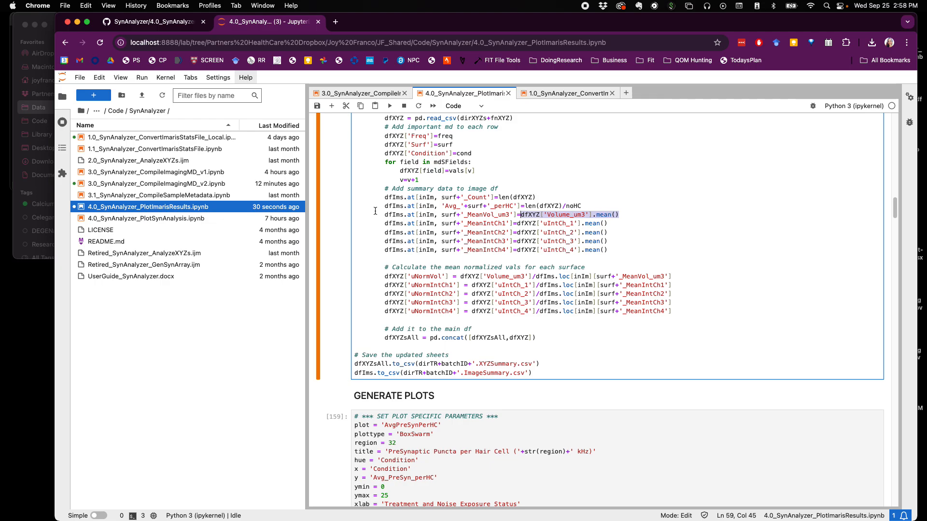
{"action": "left_click_drag", "start_coordinate": [385, 216], "coordinate": [518, 216]}
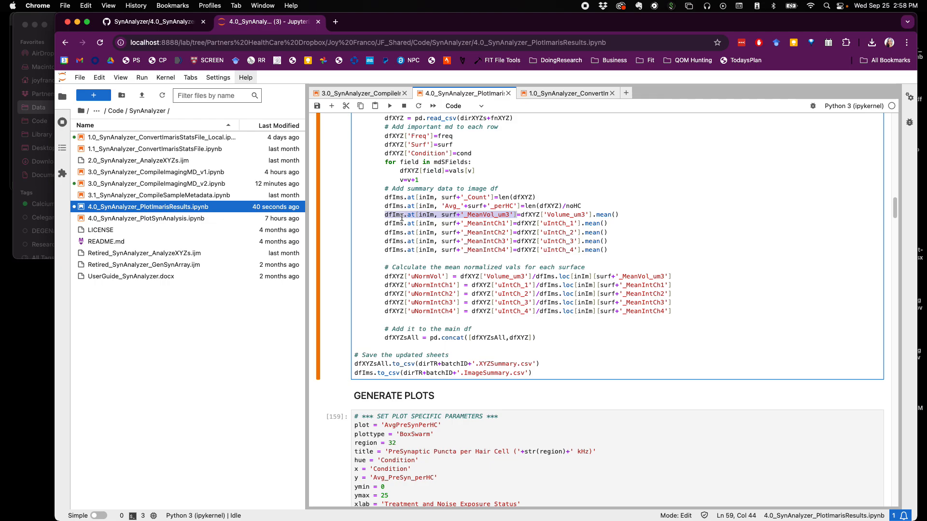
Step: Highlight the code block that calculates the mean normalized volume and channel intensities for each surface
{"action": "left_click", "coordinate": [395, 277]}
{"action": "left_click_drag", "start_coordinate": [385, 268], "coordinate": [690, 312]}
{"action": "left_click", "coordinate": [468, 310]}
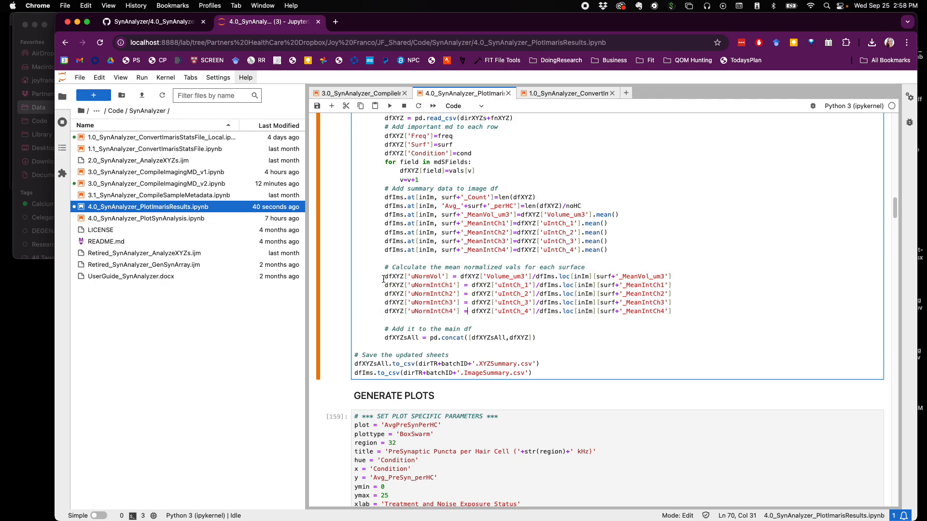
Step: Highlight the normalized volume calculation and the four normalized channel intensity lines for each surface
{"action": "left_click_drag", "start_coordinate": [384, 278], "coordinate": [533, 278]}
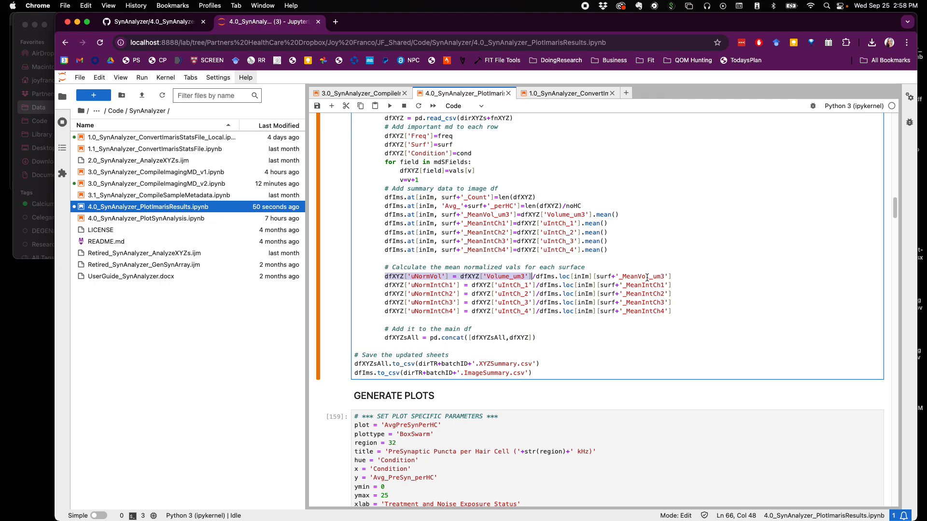
{"action": "left_click", "coordinate": [459, 276]}
{"action": "left_click_drag", "start_coordinate": [450, 277], "coordinate": [461, 312]}
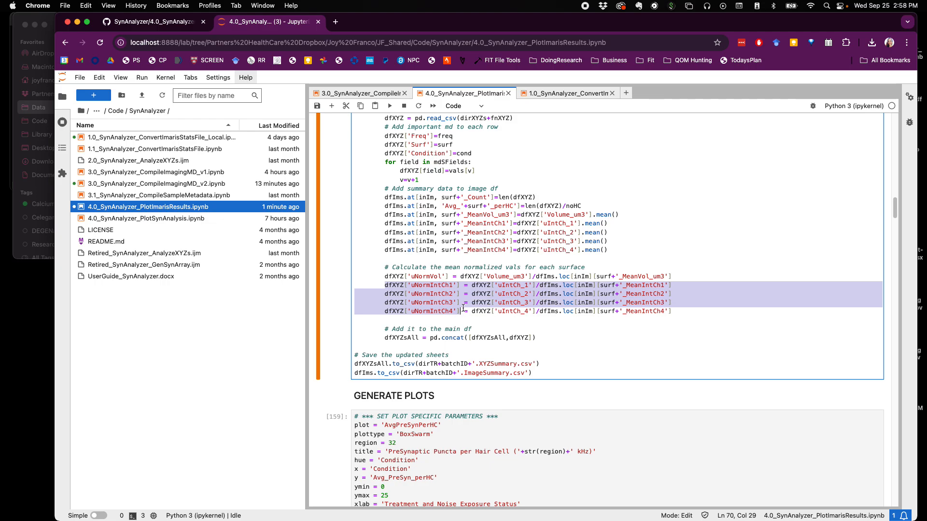
Step: Highlight the line that appends each XYZ table to dfXYZsAll and the lines that save the XYZSummary and ImageSummary CSV files
{"action": "scroll", "coordinate": [460, 311], "scroll_direction": "down", "scroll_amount": 3}
{"action": "left_click_drag", "start_coordinate": [536, 263], "coordinate": [385, 254]}
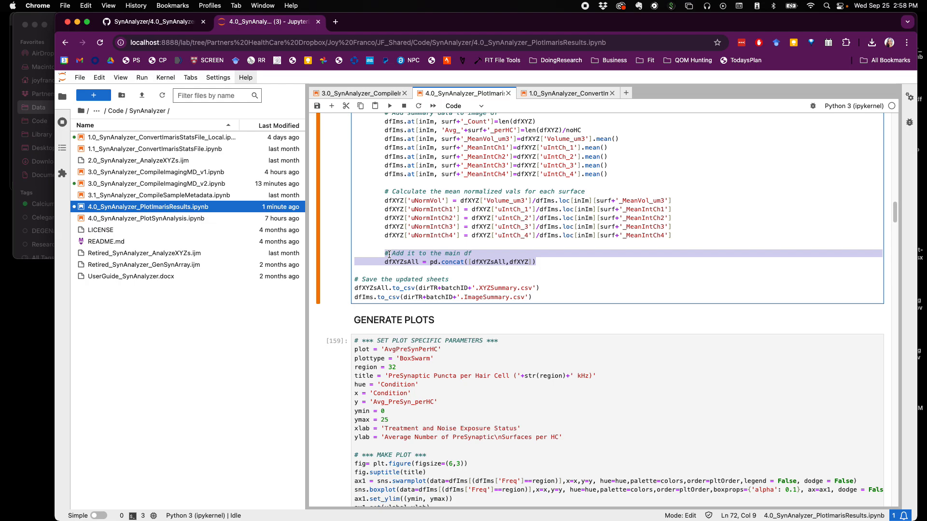
{"action": "left_click_drag", "start_coordinate": [554, 292], "coordinate": [351, 281]}
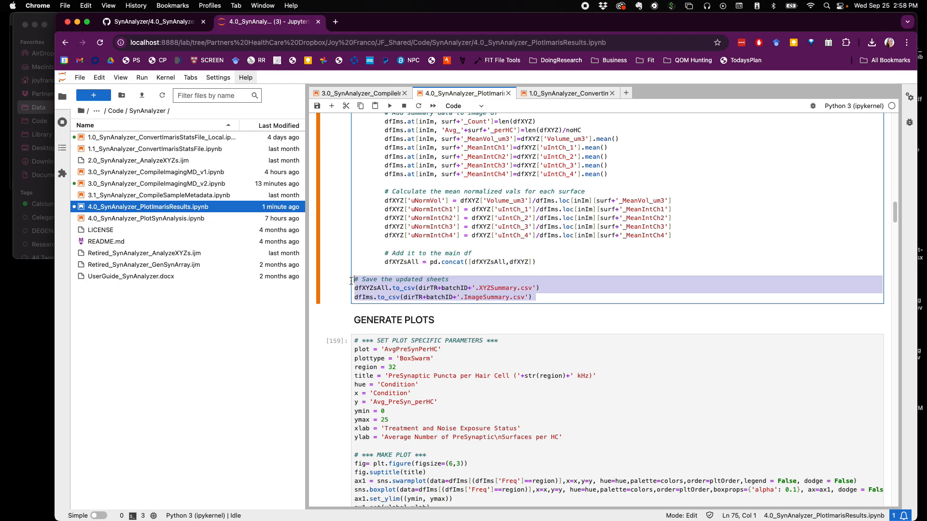
{"action": "left_click", "coordinate": [49, 21]}
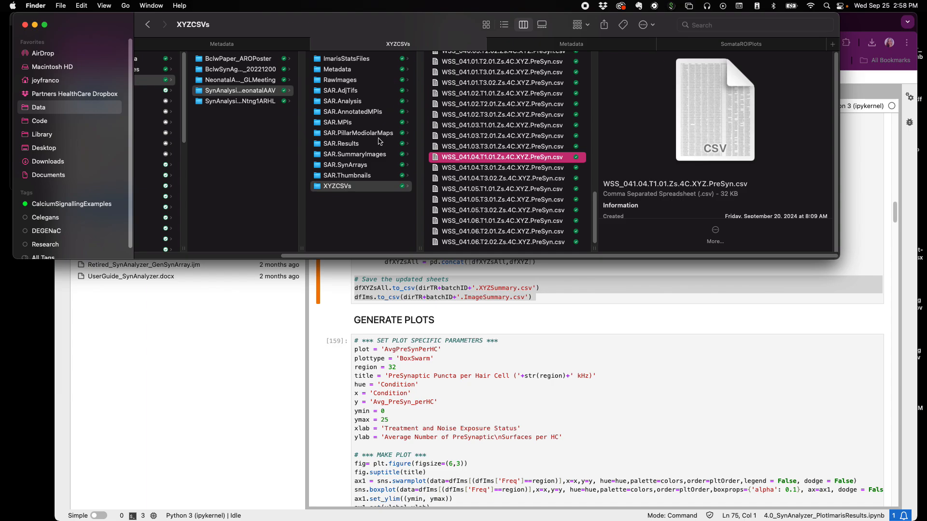
{"action": "left_click", "coordinate": [341, 143]}
{"action": "left_click", "coordinate": [491, 69]}
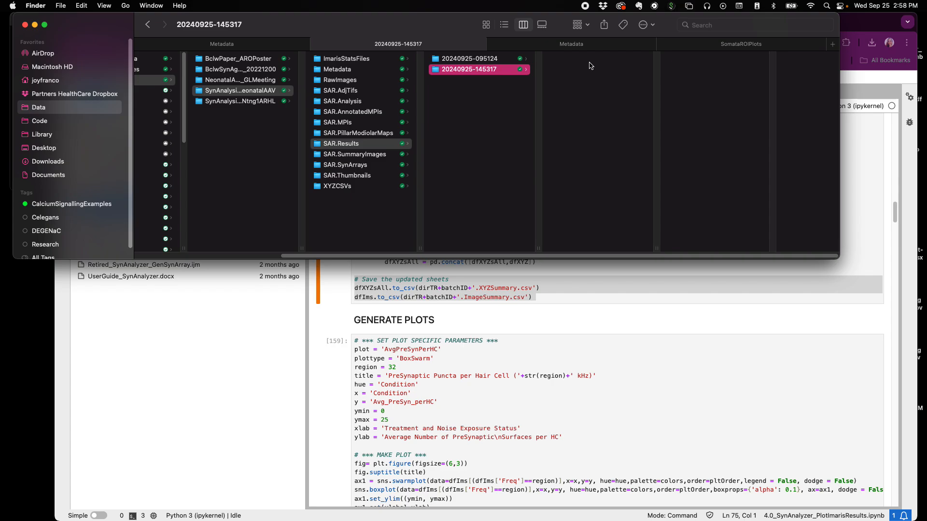
{"action": "left_click", "coordinate": [539, 272]}
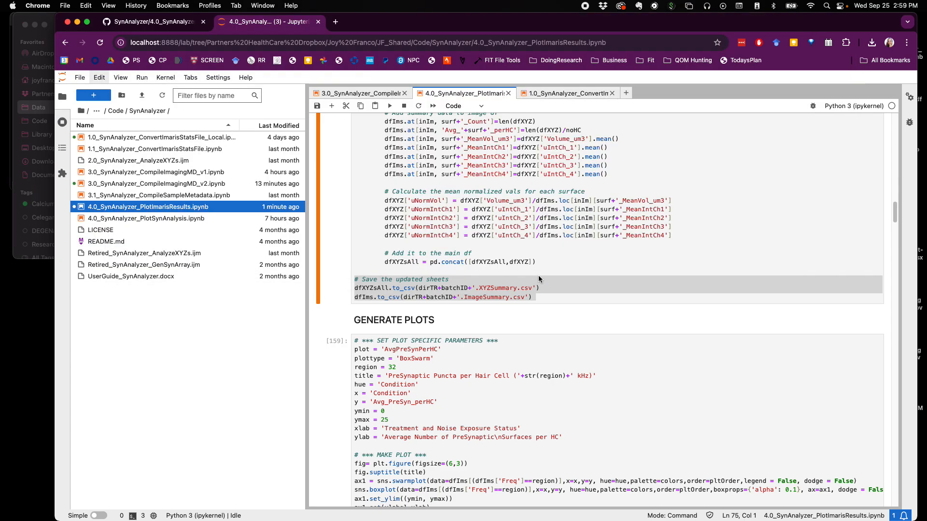
Step: Run the cell that compiles and saves the summary sheets, and widen the results folder's file column in Finder to show full names
{"action": "left_click", "coordinate": [539, 271]}
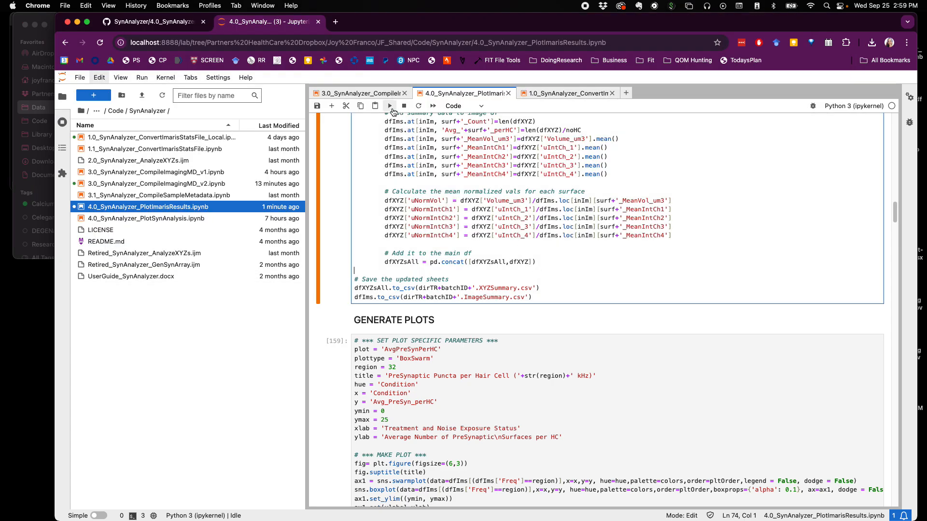
{"action": "left_click", "coordinate": [391, 108]}
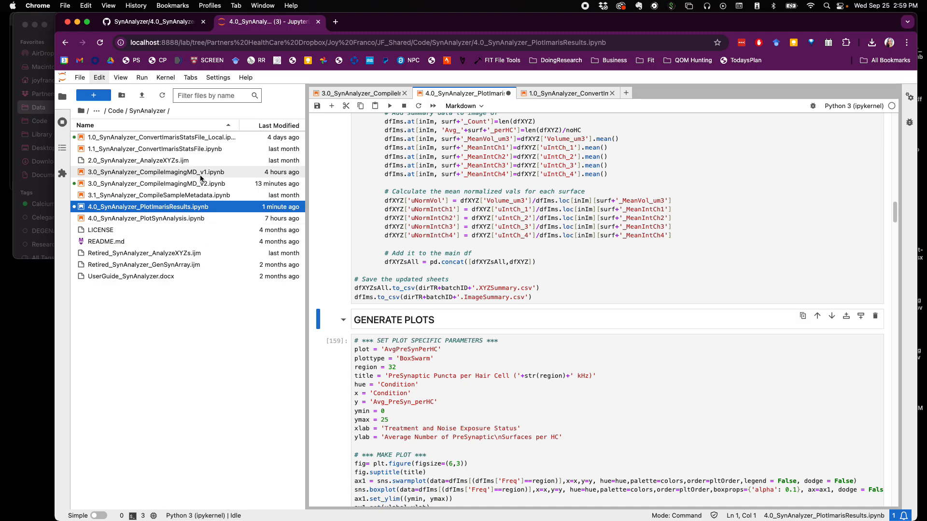
{"action": "left_click", "coordinate": [45, 17]}
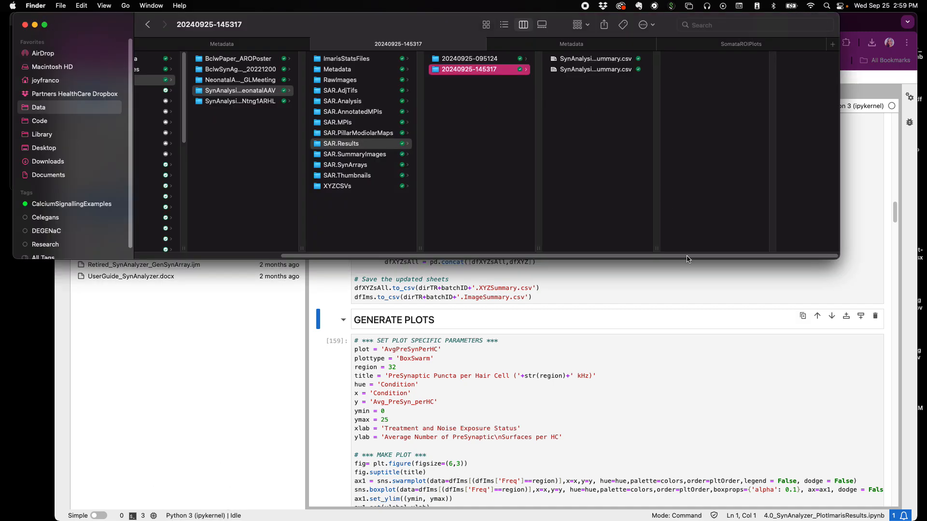
{"action": "double_click", "coordinate": [655, 248]}
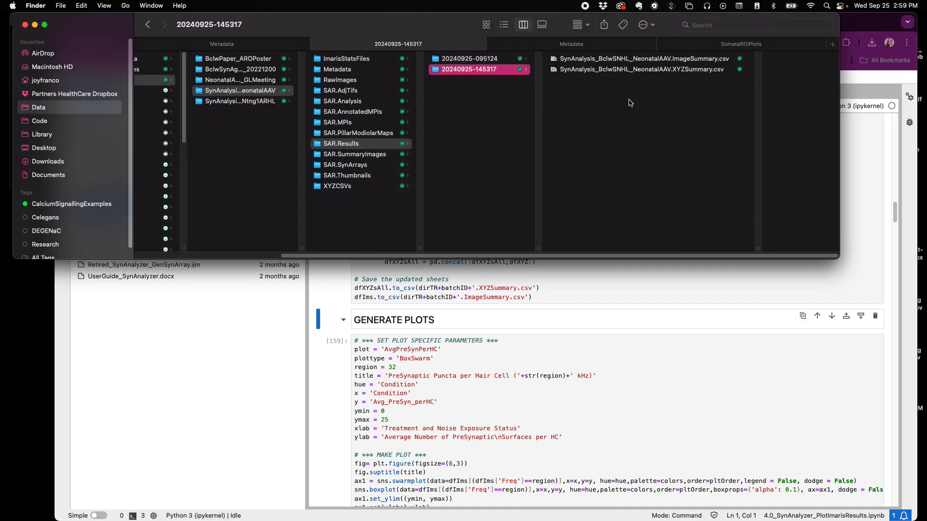
Step: Open SynAnalysis_BclwSNHL_NeonatalAAV.ImageSummary.csv in Excel, fit the ImageName column to its contents, and widen the window
{"action": "double_click", "coordinate": [629, 60]}
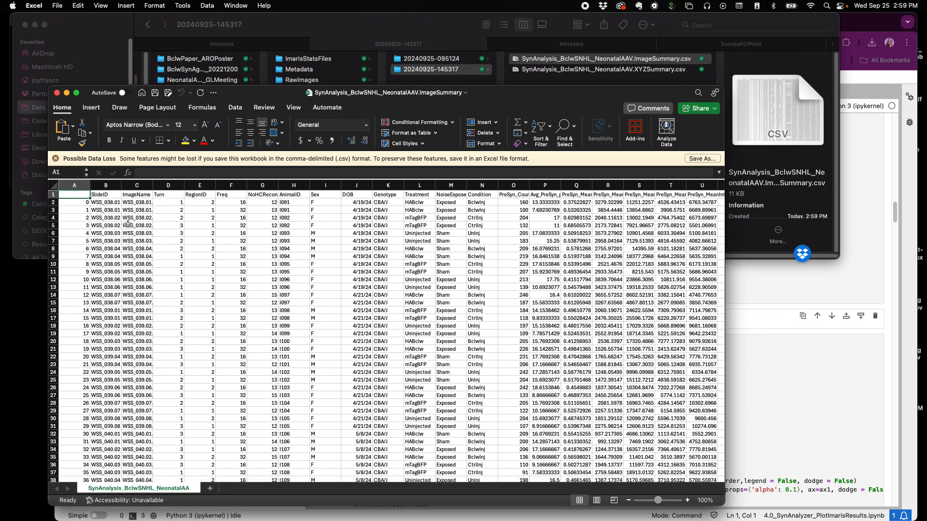
{"action": "double_click", "coordinate": [152, 185]}
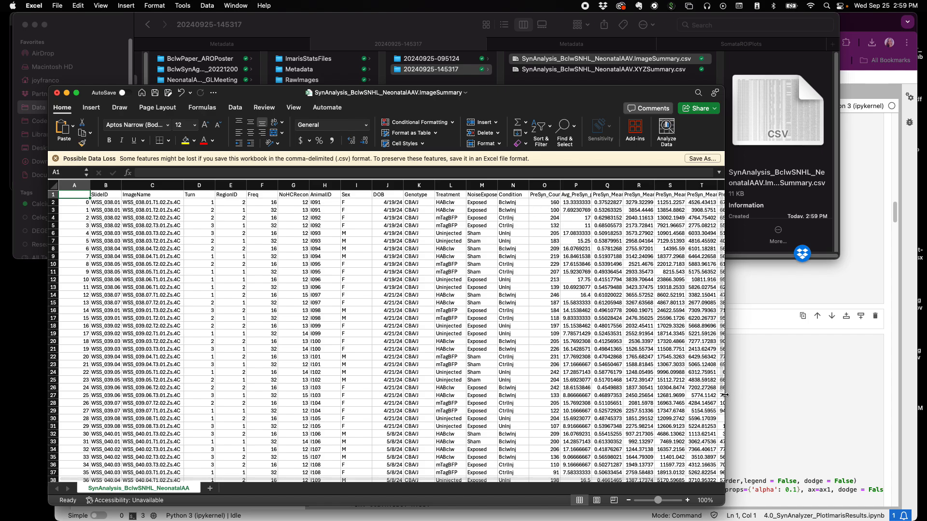
{"action": "left_click_drag", "start_coordinate": [725, 388], "coordinate": [884, 387]}
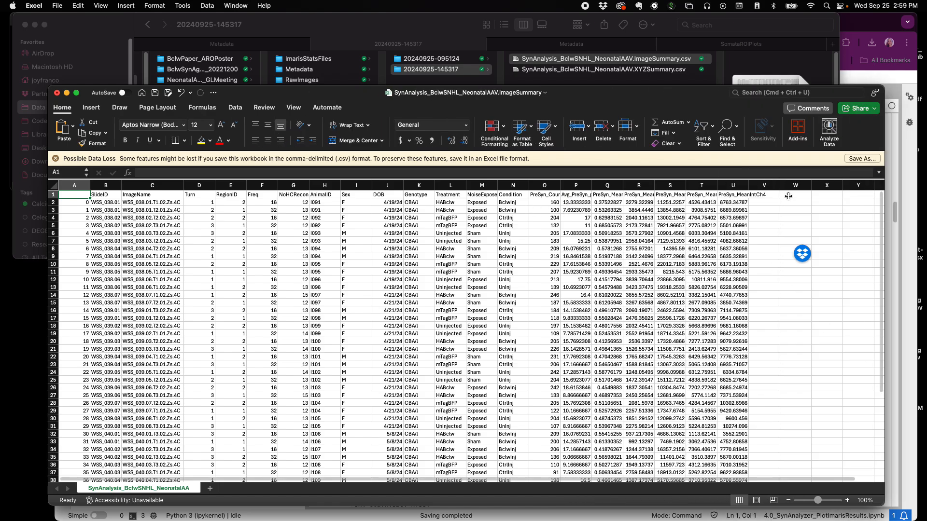
Step: Fit the presynaptic per-hair-cell average, mean volume and channel 1, 2 and 4 mean intensity columns to their contents
{"action": "double_click", "coordinate": [749, 185]}
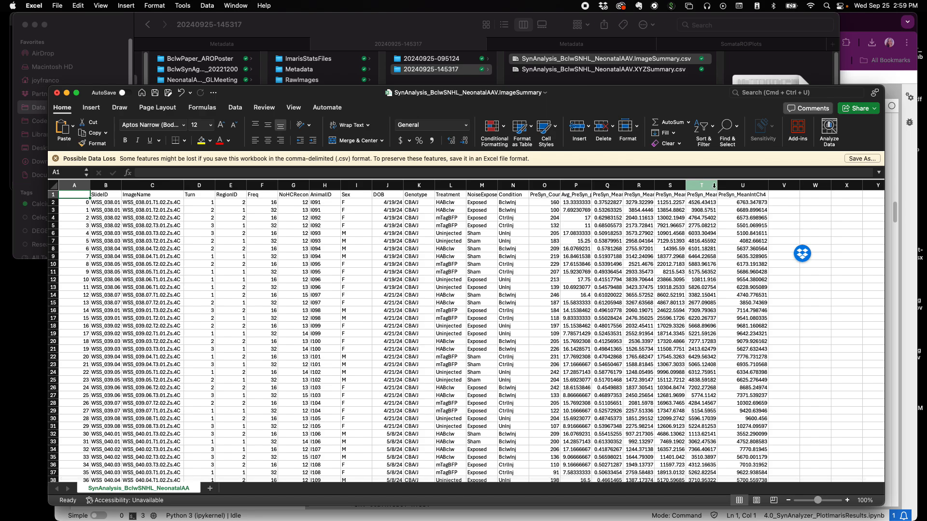
{"action": "left_click", "coordinate": [712, 186]}
{"action": "double_click", "coordinate": [686, 186]}
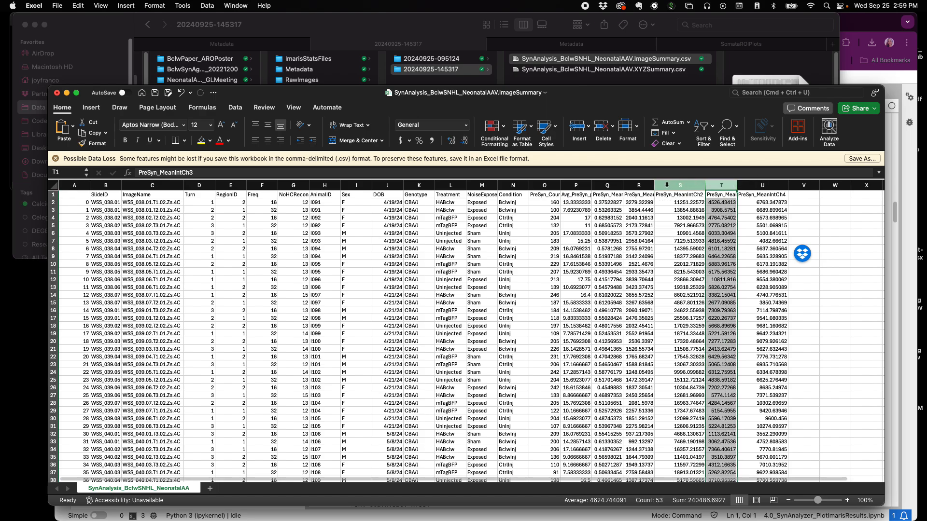
{"action": "double_click", "coordinate": [654, 185]}
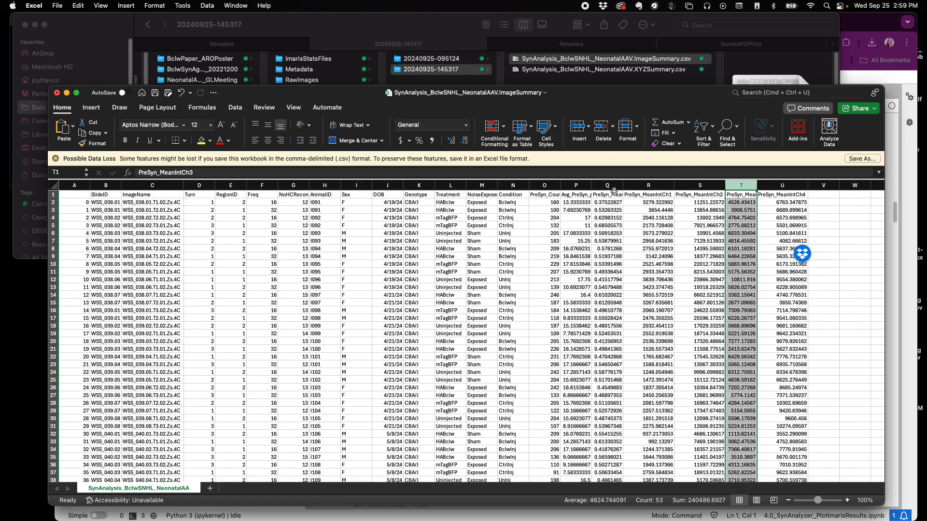
{"action": "double_click", "coordinate": [624, 185]}
{"action": "double_click", "coordinate": [591, 185]}
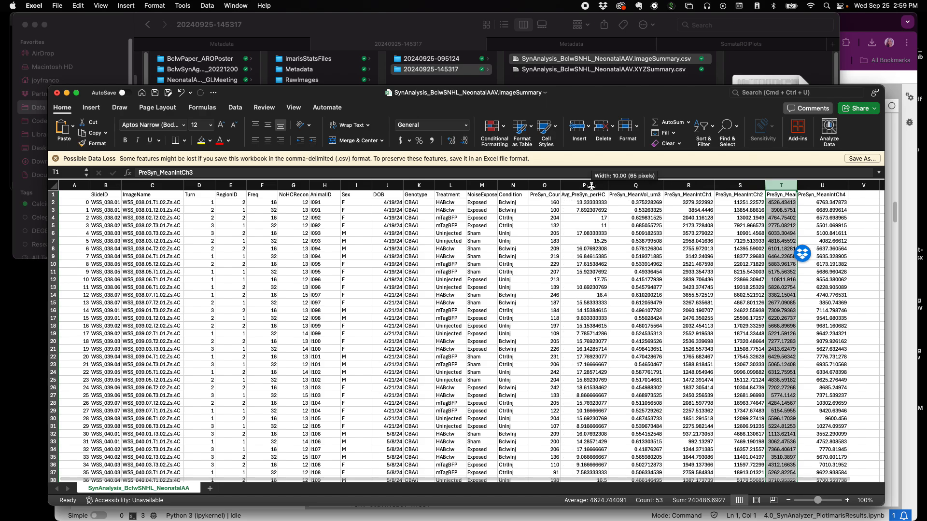
Step: Inspect the Avg_PreSyn_perHC column, and close the ImageSummary file without saving
{"action": "left_click", "coordinate": [588, 186]}
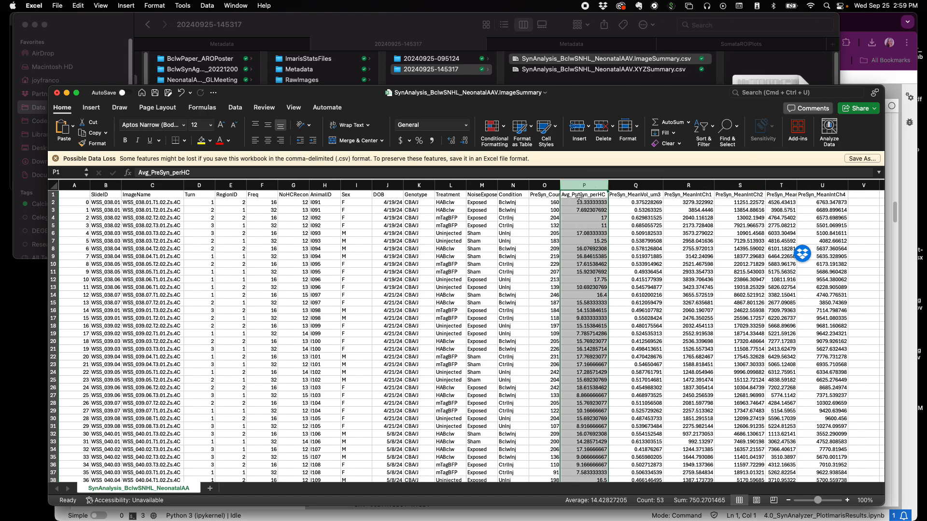
{"action": "left_click", "coordinate": [581, 195]}
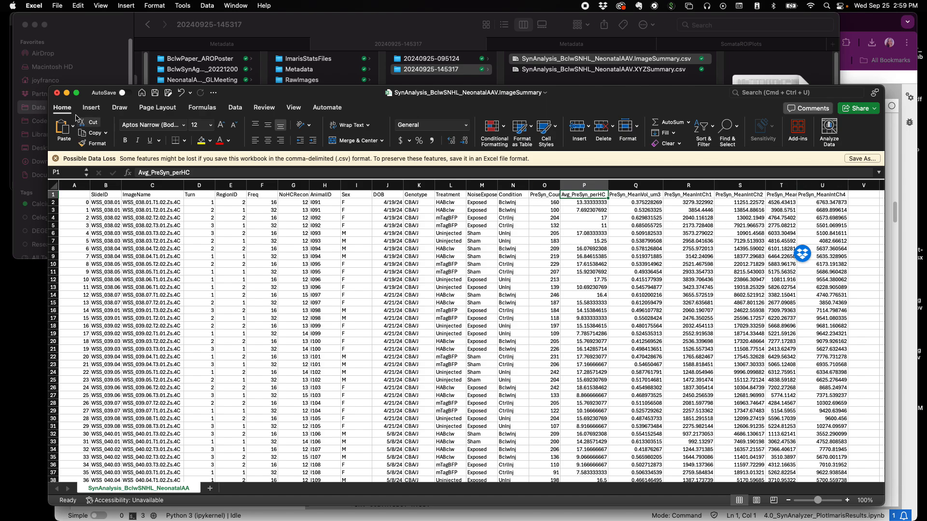
{"action": "left_click", "coordinate": [56, 94]}
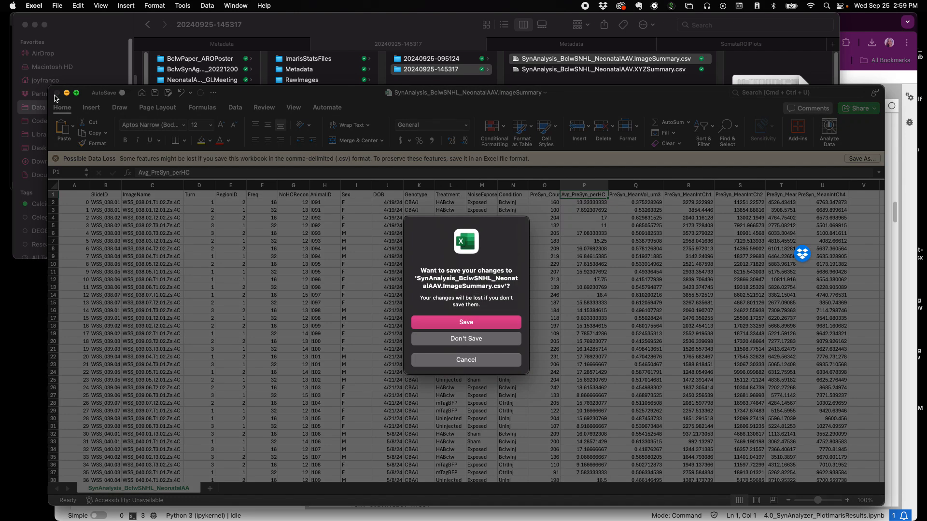
{"action": "left_click", "coordinate": [466, 339]}
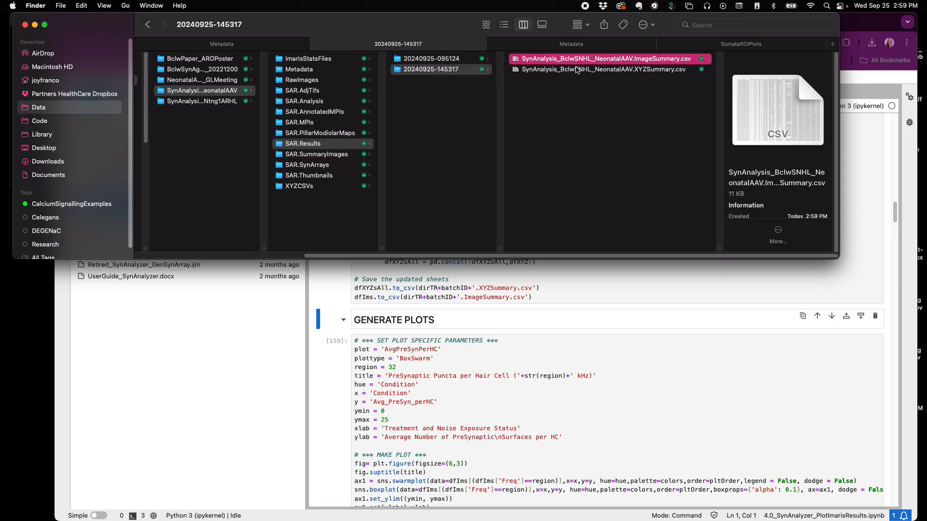
Step: Open SynAnalysis_BclwSNHL_NeonatalAAV.XYZSummary.csv in Excel, look through its rows, and select all of its data
{"action": "double_click", "coordinate": [577, 69]}
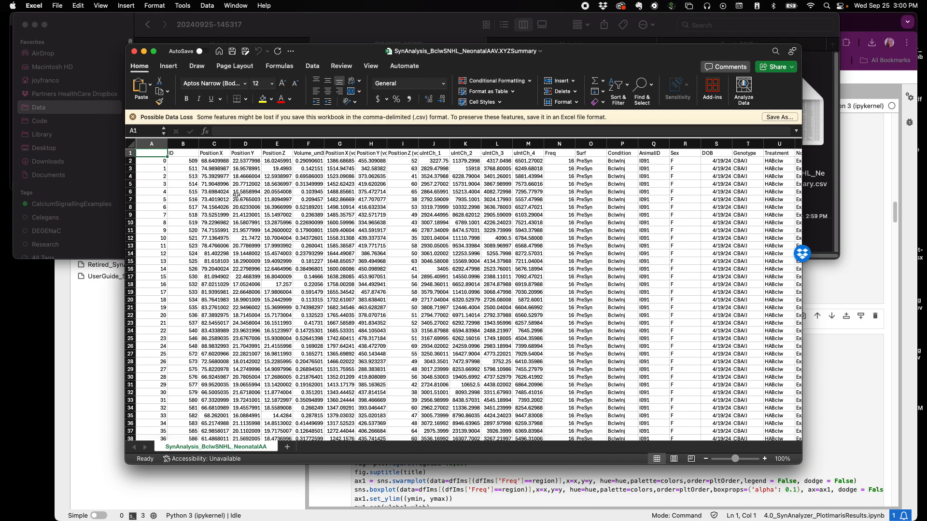
{"action": "scroll", "coordinate": [236, 195], "scroll_direction": "down", "scroll_amount": 20}
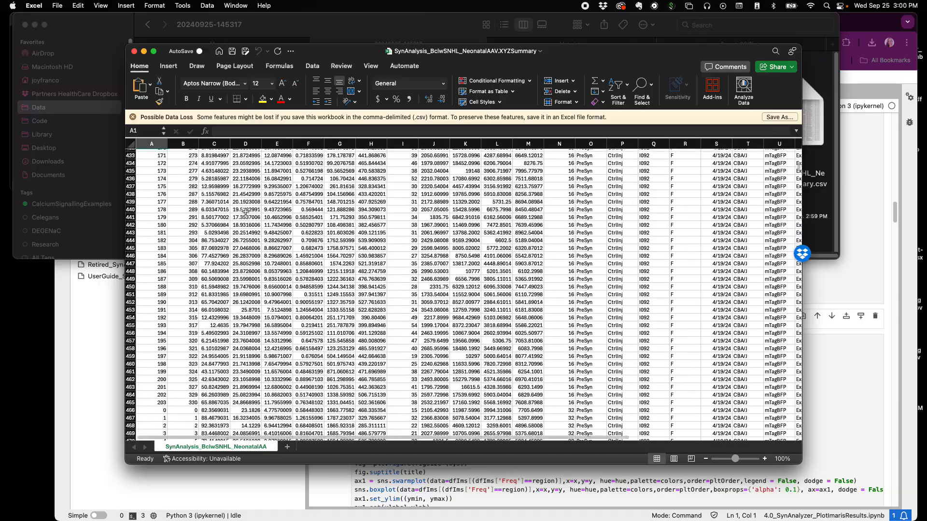
{"action": "scroll", "coordinate": [245, 211], "scroll_direction": "down", "scroll_amount": 20}
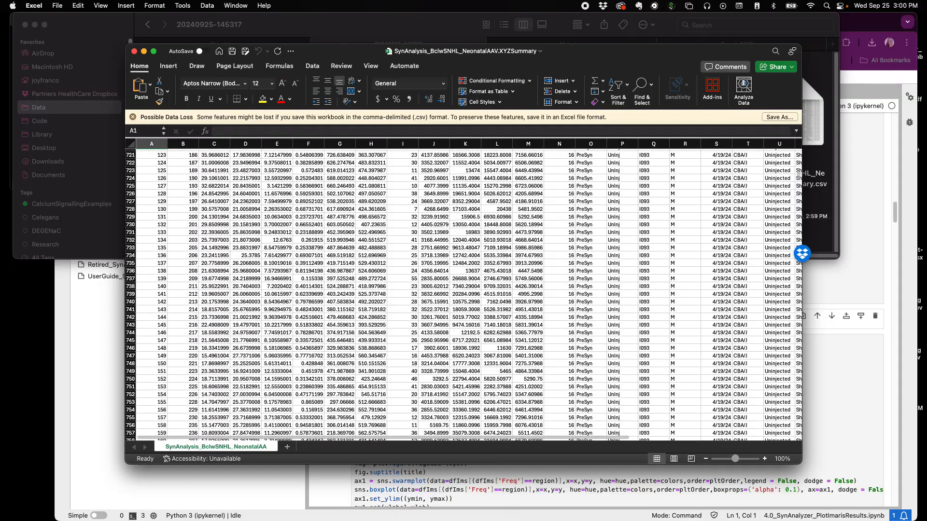
{"action": "left_click", "coordinate": [159, 218]}
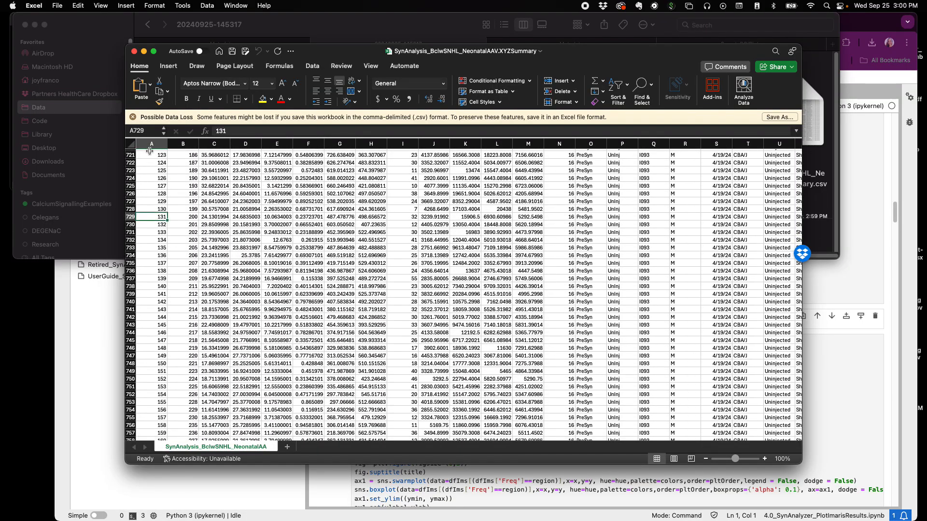
{"action": "key", "text": "super+a"}
{"action": "scroll", "coordinate": [199, 324], "scroll_direction": "right", "scroll_amount": 6}
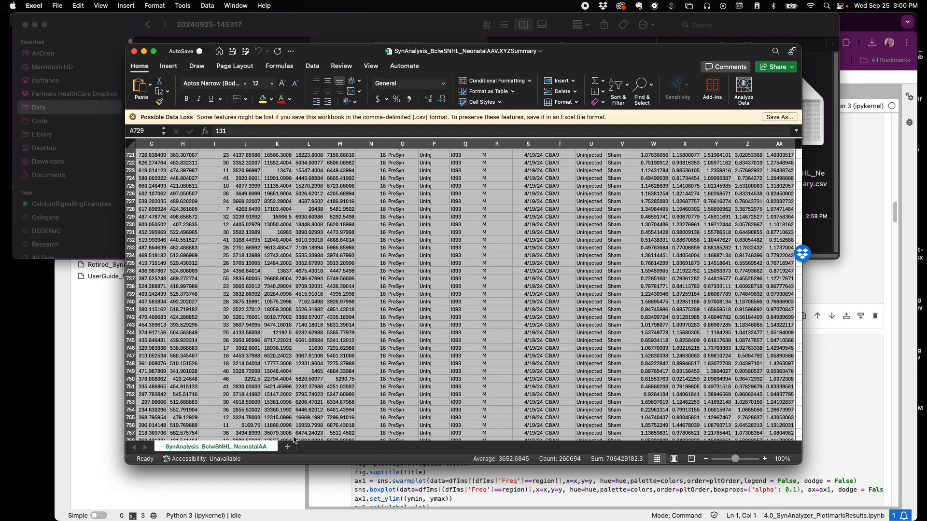
Step: Go to the end of the XYZ summary data and select a cell in the last data row
{"action": "left_click", "coordinate": [258, 427]}
{"action": "scroll", "coordinate": [259, 427], "scroll_direction": "down", "scroll_amount": 10}
{"action": "scroll", "coordinate": [258, 427], "scroll_direction": "down", "scroll_amount": 20}
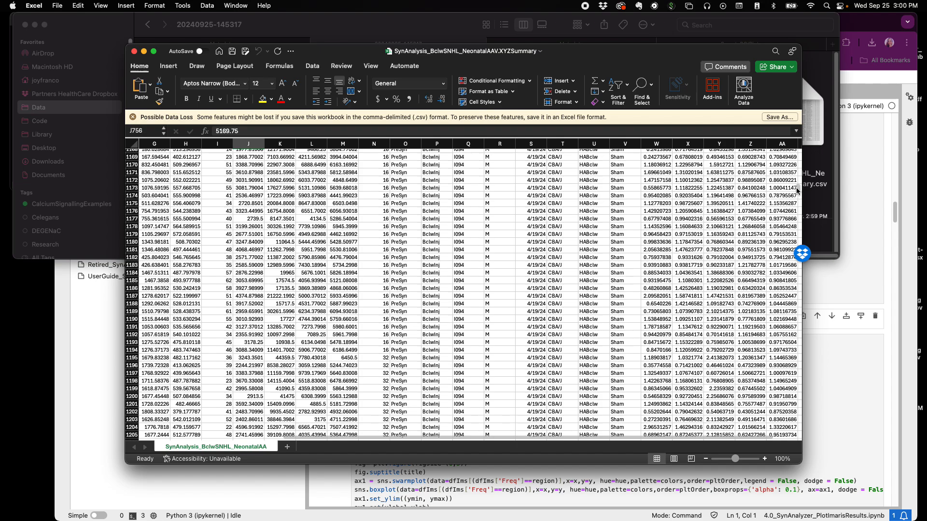
{"action": "left_click_drag", "start_coordinate": [796, 188], "coordinate": [807, 440]}
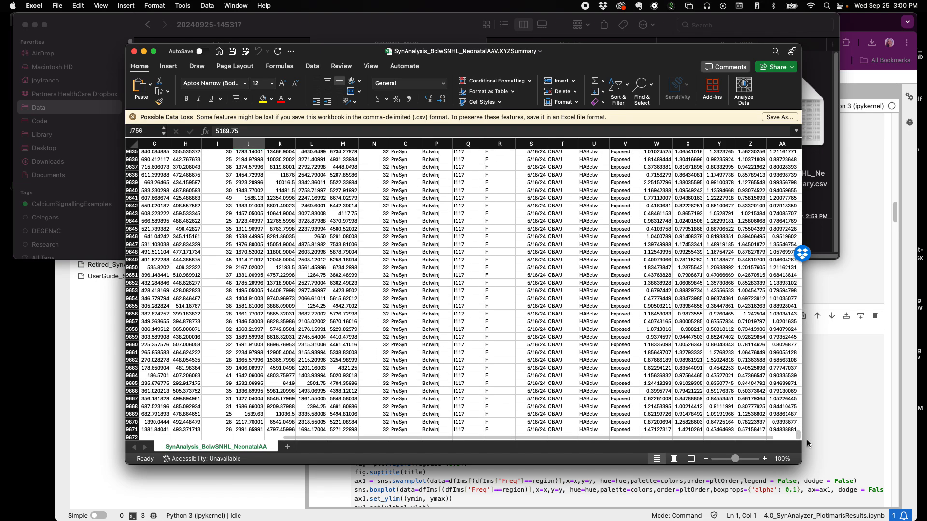
{"action": "left_click", "coordinate": [150, 430]}
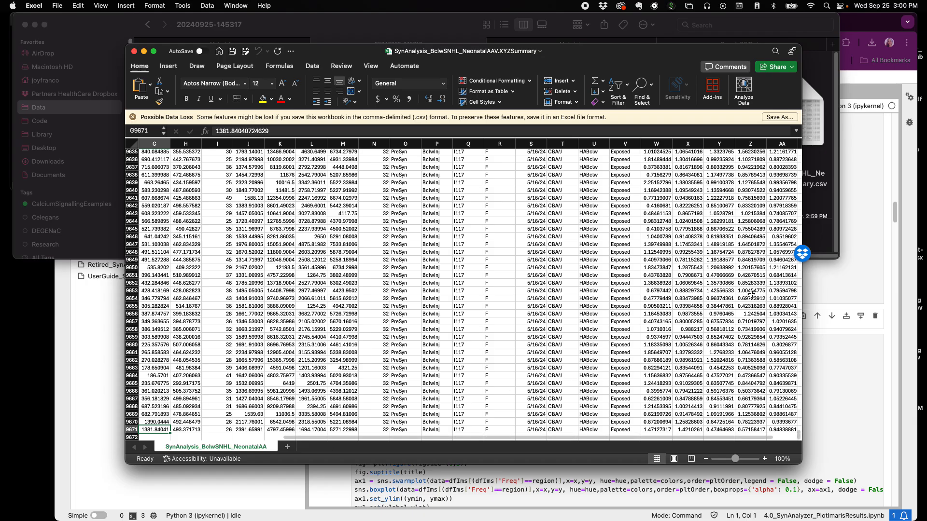
Step: Return to the start of the XYZ summary and highlight the upper rows of the ID through uIntCh_4 columns
{"action": "scroll", "coordinate": [724, 289], "scroll_direction": "up", "scroll_amount": 10}
{"action": "scroll", "coordinate": [723, 288], "scroll_direction": "up", "scroll_amount": 20}
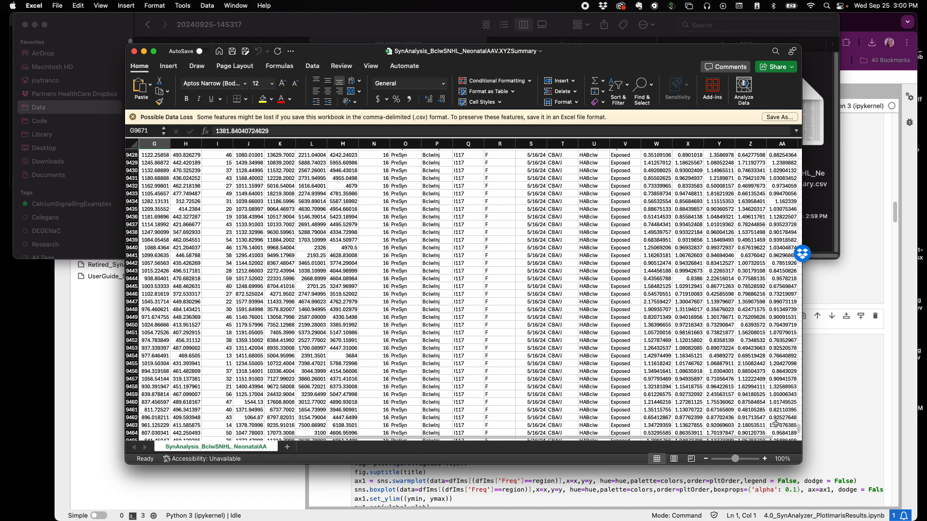
{"action": "left_click_drag", "start_coordinate": [799, 429], "coordinate": [794, 126]}
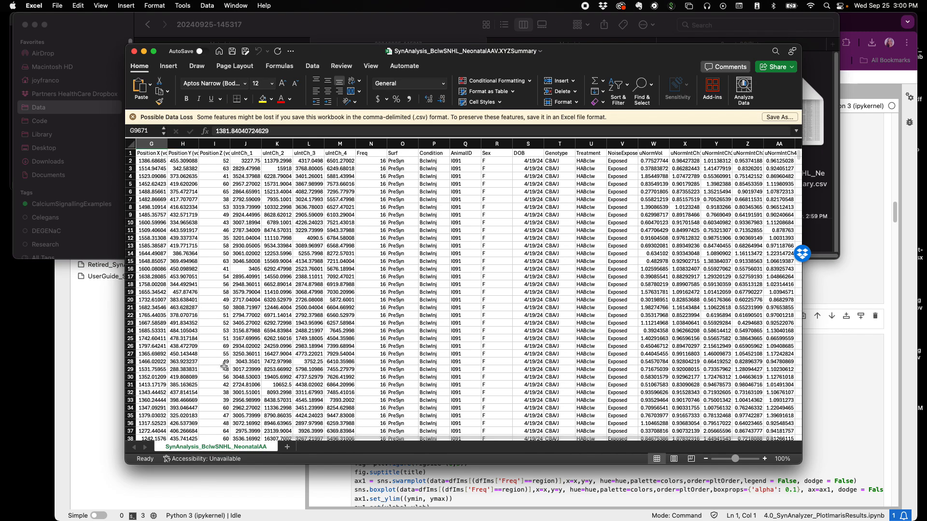
{"action": "left_click_drag", "start_coordinate": [292, 438], "coordinate": [169, 416]}
{"action": "left_click_drag", "start_coordinate": [159, 153], "coordinate": [502, 261]}
{"action": "scroll", "coordinate": [322, 441], "scroll_direction": "right", "scroll_amount": 6}
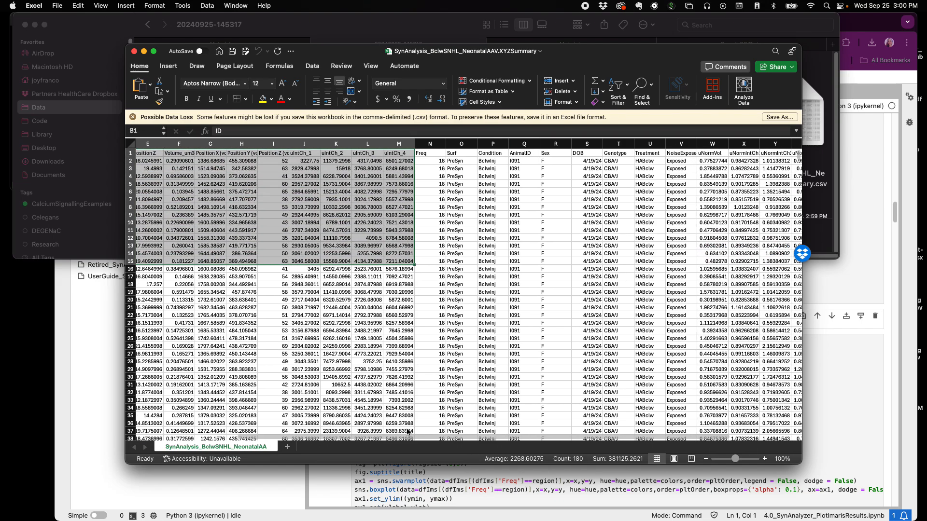
Step: Highlight the Freq, Surf, Condition and AnimalID columns of the XYZ summary in turn, and close the file
{"action": "left_click", "coordinate": [347, 145]}
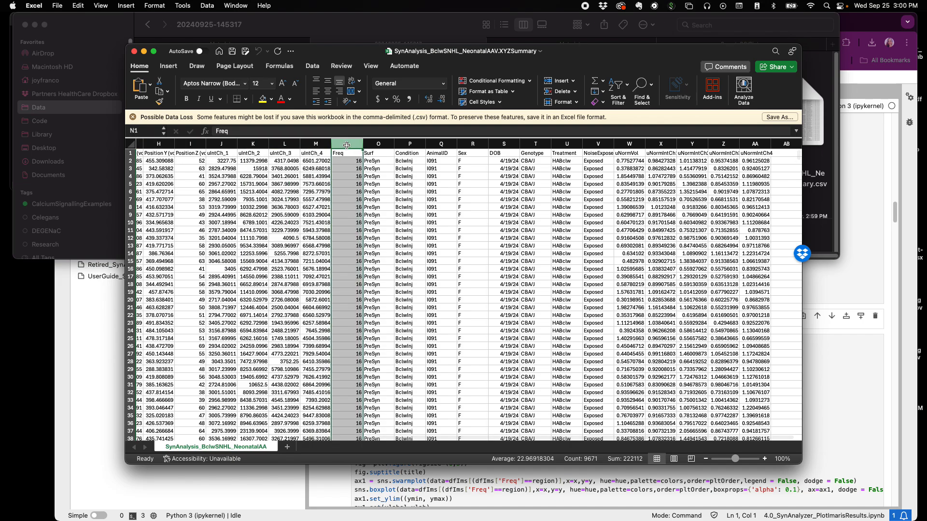
{"action": "left_click", "coordinate": [385, 145]}
{"action": "left_click", "coordinate": [417, 146]}
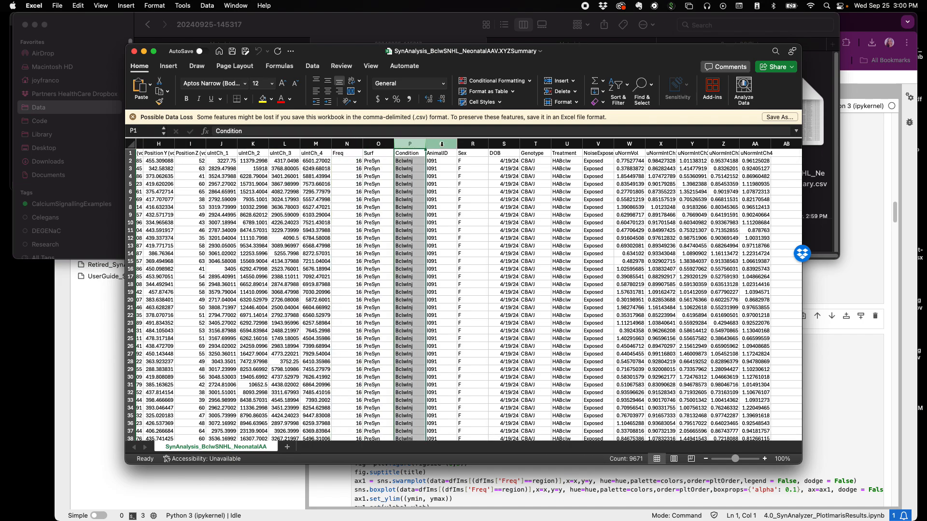
{"action": "left_click", "coordinate": [442, 146]}
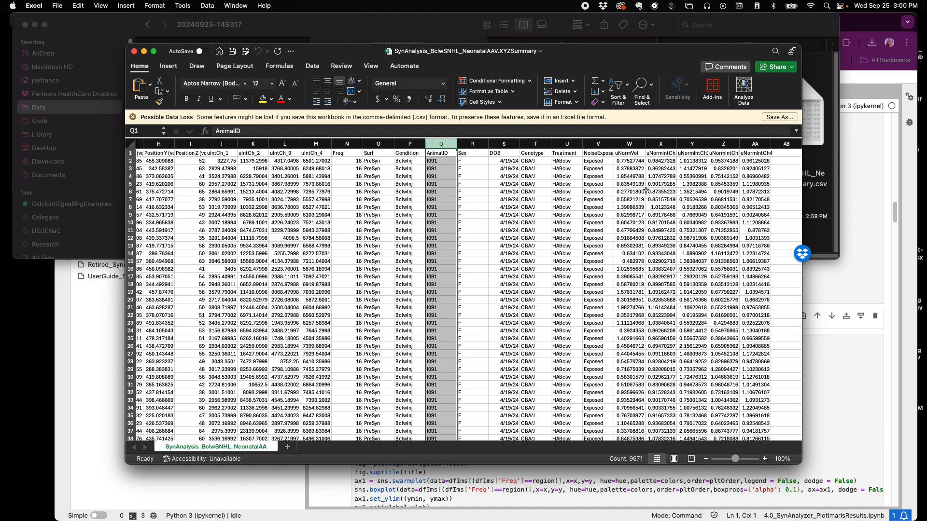
{"action": "left_click", "coordinate": [135, 52]}
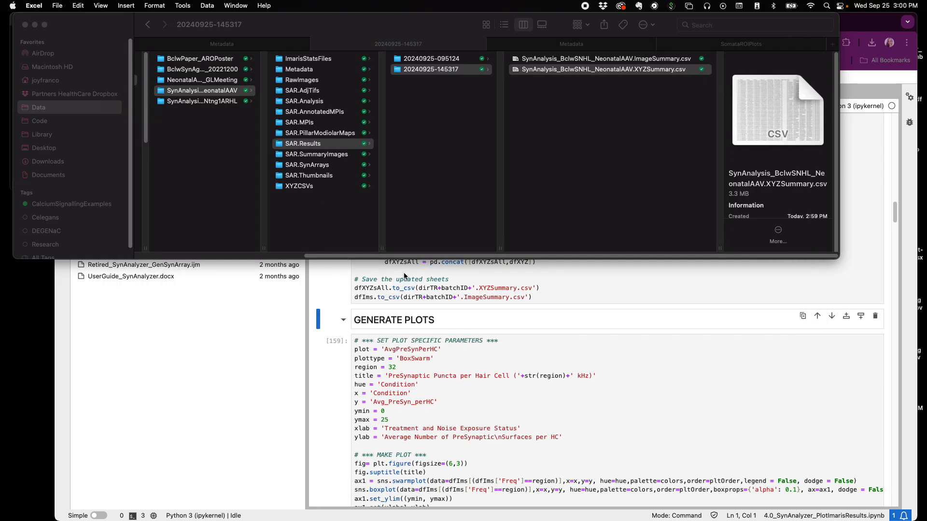
Step: Switch to the notebook in Chrome and examine the plot parameters, the MAKE PLOT code and its plot under GENERATE PLOTS
{"action": "left_click", "coordinate": [616, 70]}
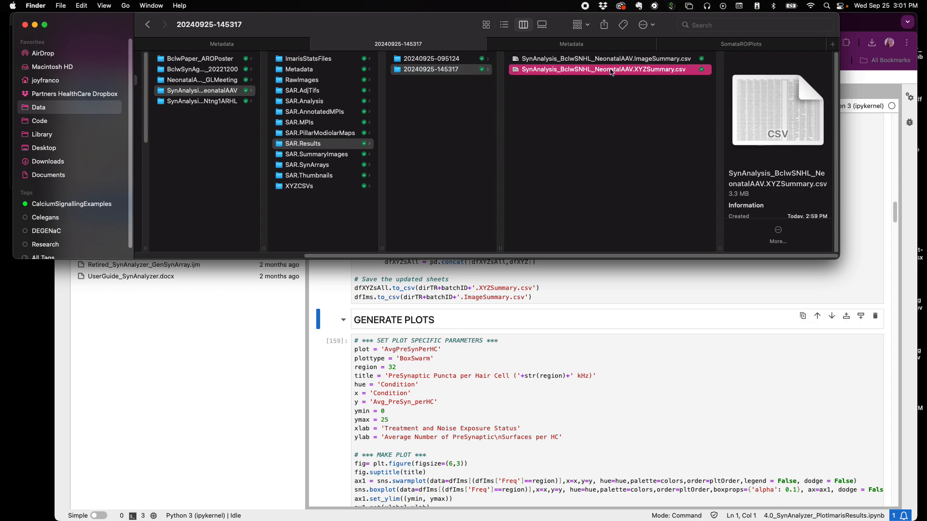
{"action": "left_click", "coordinate": [586, 392]}
{"action": "scroll", "coordinate": [544, 221], "scroll_direction": "down", "scroll_amount": 5}
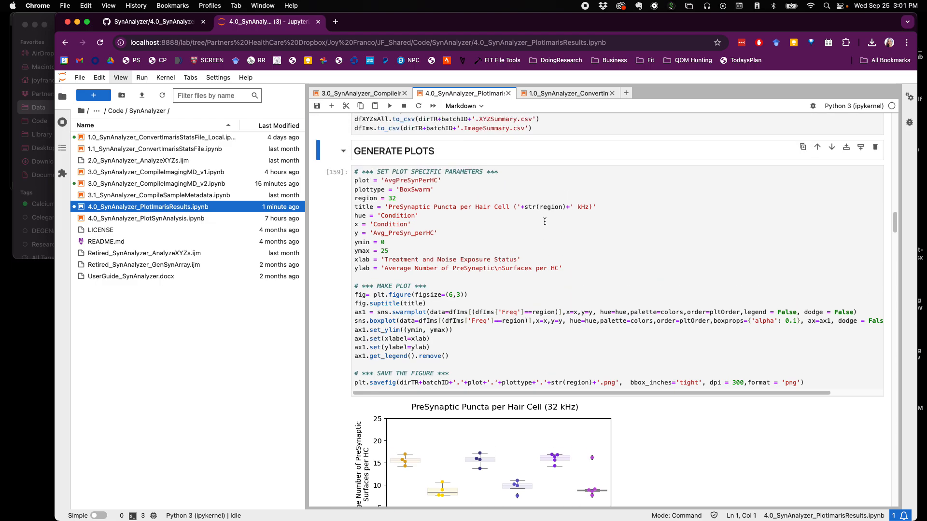
{"action": "scroll", "coordinate": [544, 221], "scroll_direction": "up", "scroll_amount": 1}
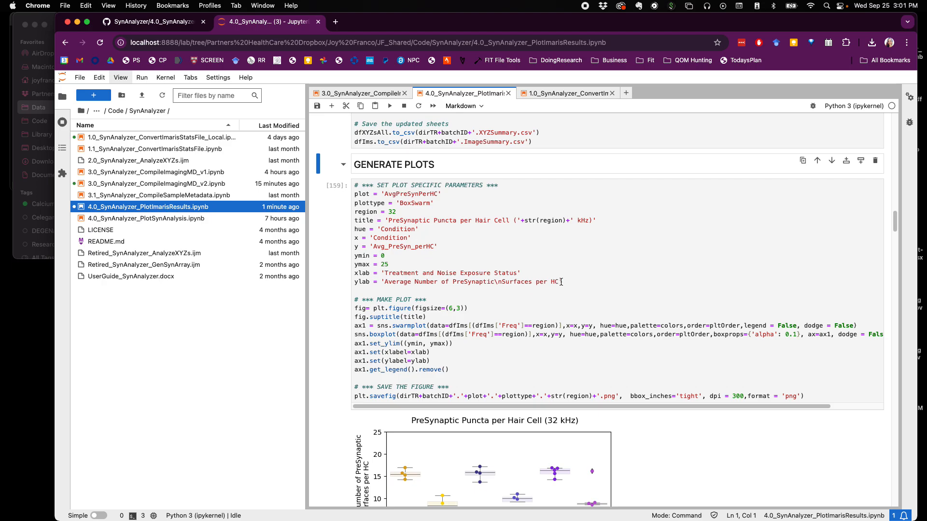
{"action": "left_click_drag", "start_coordinate": [561, 282], "coordinate": [342, 183]}
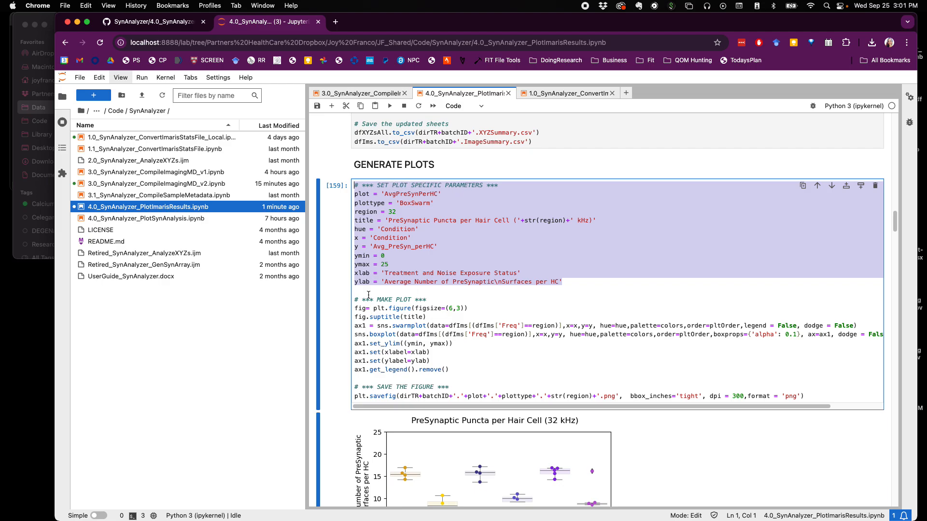
{"action": "left_click_drag", "start_coordinate": [368, 294], "coordinate": [436, 299]}
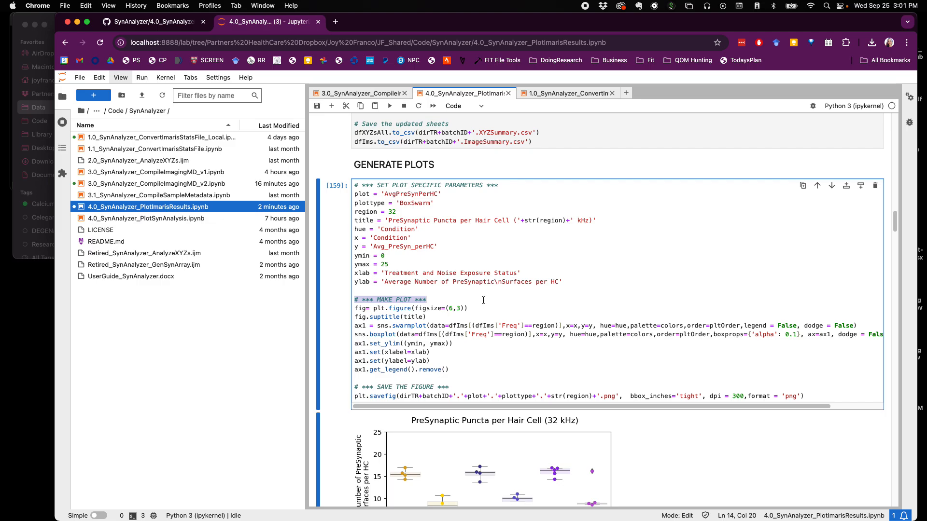
{"action": "scroll", "coordinate": [483, 301], "scroll_direction": "down", "scroll_amount": 1}
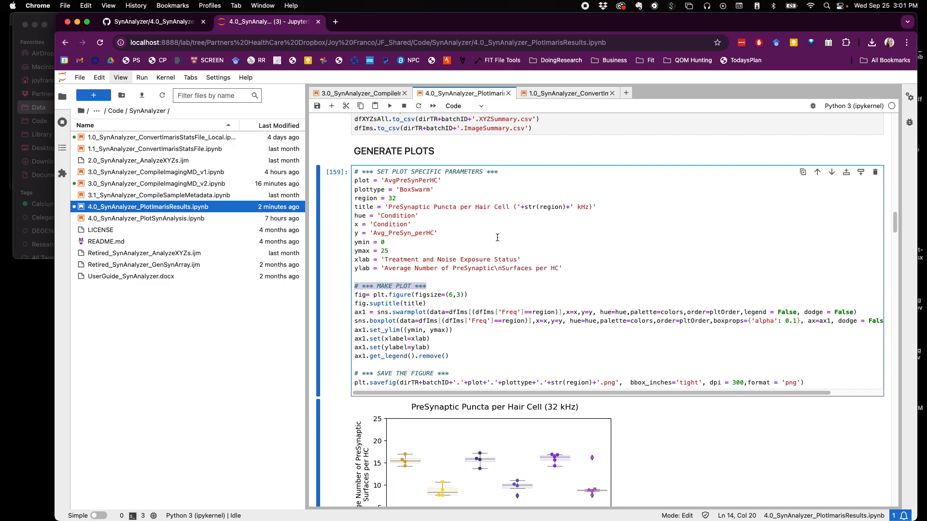
{"action": "scroll", "coordinate": [432, 185], "scroll_direction": "down", "scroll_amount": 5}
{"action": "scroll", "coordinate": [432, 185], "scroll_direction": "up", "scroll_amount": 1}
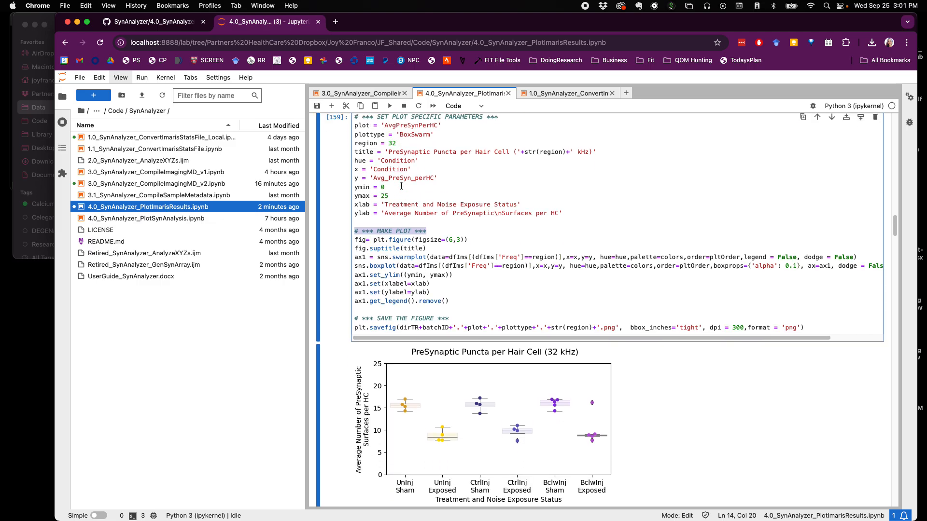
Step: Highlight the plot name assignment and the places where plot and plottype are used in the savefig file name
{"action": "left_click_drag", "start_coordinate": [355, 126], "coordinate": [439, 125]}
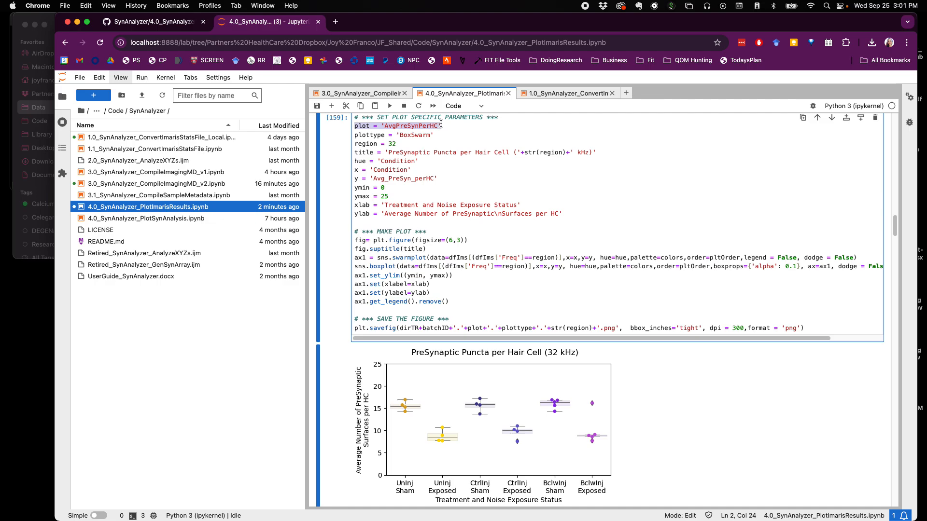
{"action": "left_click_drag", "start_coordinate": [467, 329], "coordinate": [484, 328]}
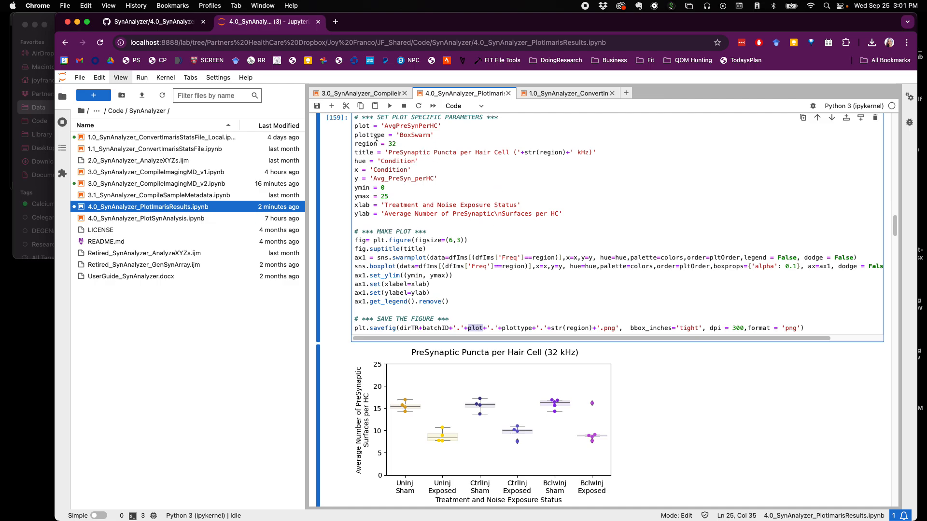
{"action": "left_click_drag", "start_coordinate": [539, 331], "coordinate": [499, 328]}
Step: Examine the region value and highlight the title string in the plot-specific parameters
{"action": "left_click", "coordinate": [397, 143]}
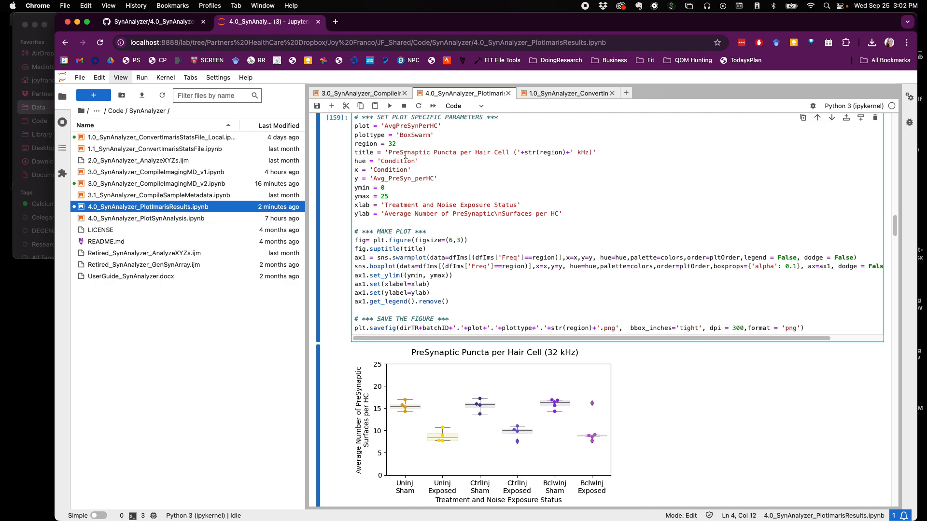
{"action": "left_click", "coordinate": [392, 144]}
{"action": "double_click", "coordinate": [392, 144]}
{"action": "left_click_drag", "start_coordinate": [385, 152], "coordinate": [594, 154]}
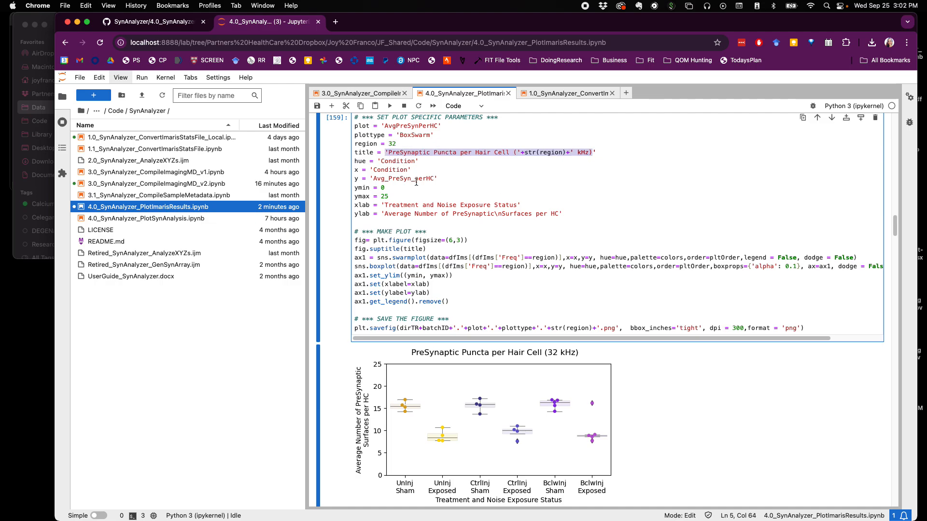
Step: Highlight the hue value, review the code that assigns the conditions, and highlight the y value in the plot parameters
{"action": "scroll", "coordinate": [416, 182], "scroll_direction": "down", "scroll_amount": 1}
{"action": "left_click_drag", "start_coordinate": [418, 147], "coordinate": [379, 148]}
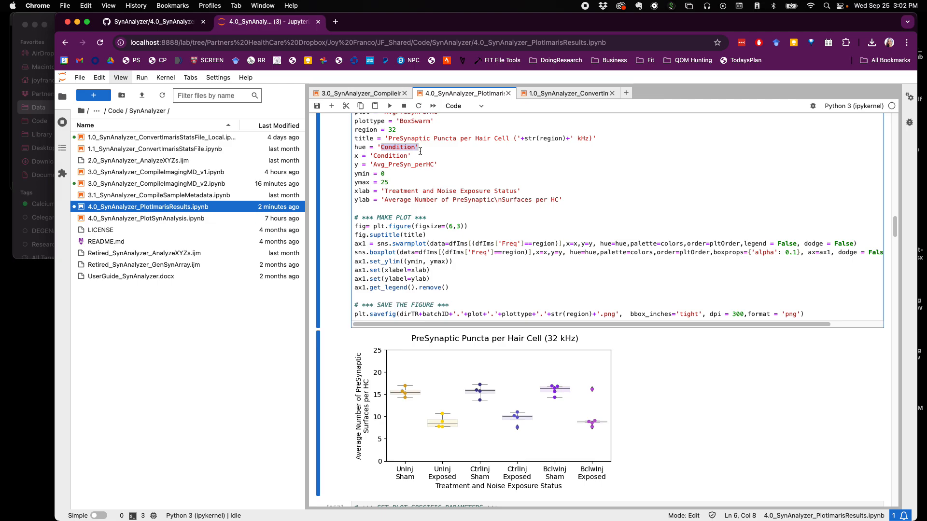
{"action": "scroll", "coordinate": [419, 154], "scroll_direction": "up", "scroll_amount": 10}
{"action": "scroll", "coordinate": [418, 155], "scroll_direction": "up", "scroll_amount": 4}
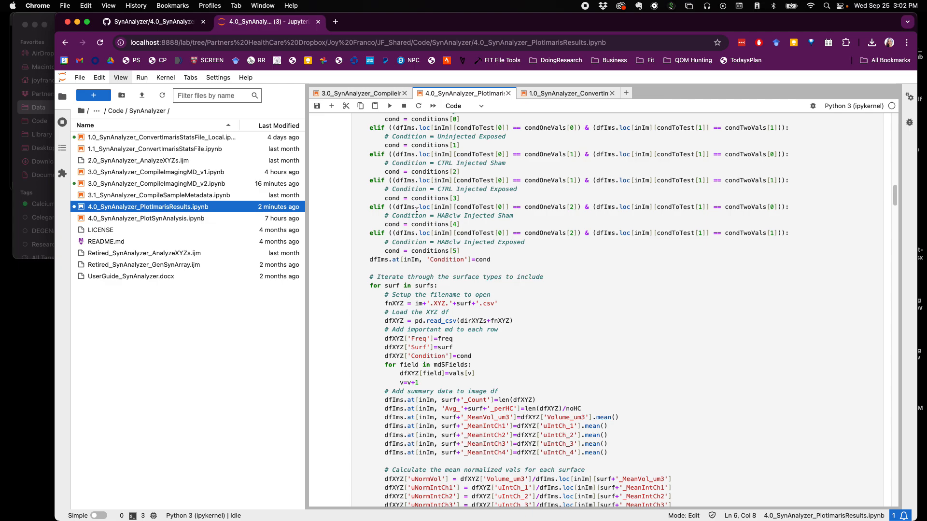
{"action": "scroll", "coordinate": [417, 212], "scroll_direction": "down", "scroll_amount": 15}
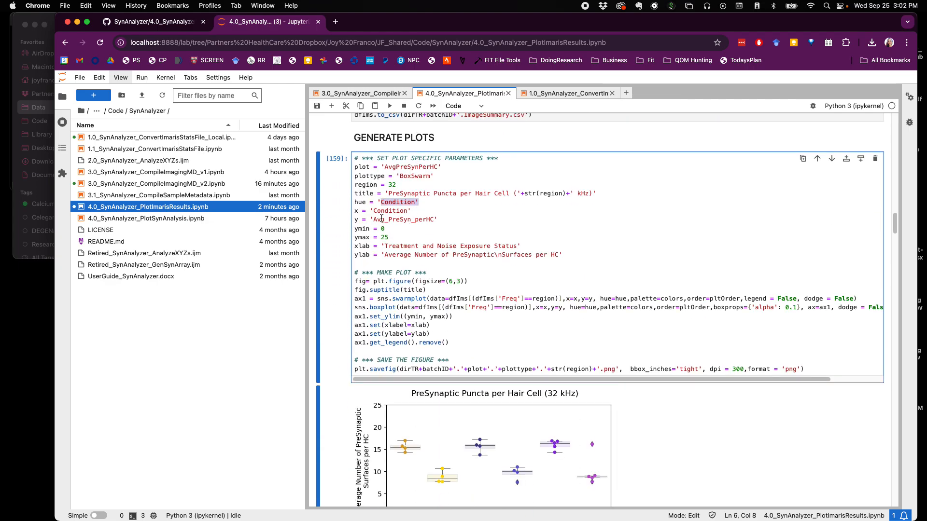
{"action": "scroll", "coordinate": [381, 218], "scroll_direction": "down", "scroll_amount": 3}
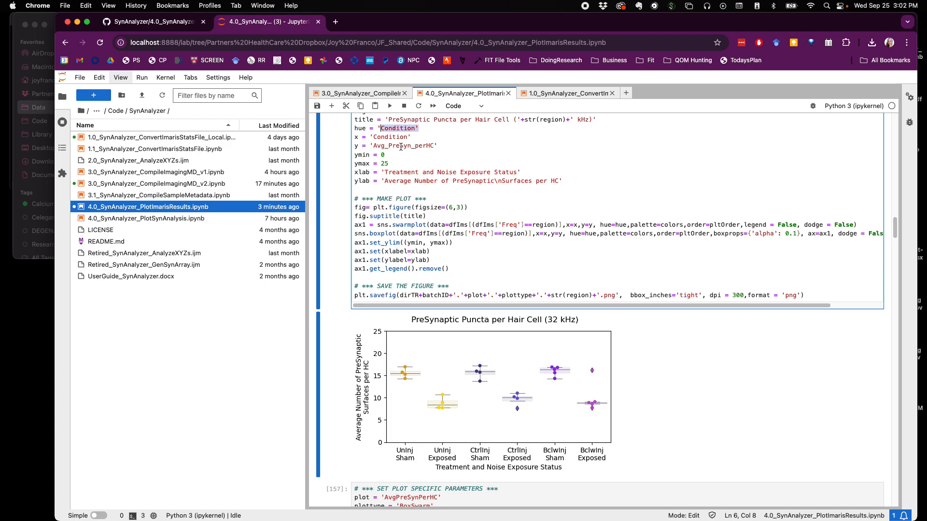
{"action": "scroll", "coordinate": [402, 151], "scroll_direction": "up", "scroll_amount": 2}
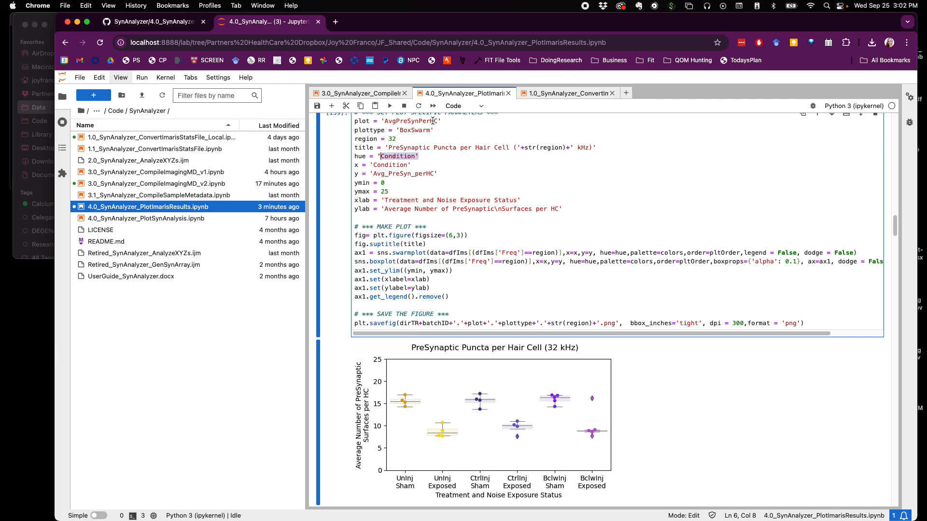
{"action": "left_click_drag", "start_coordinate": [442, 174], "coordinate": [370, 174]}
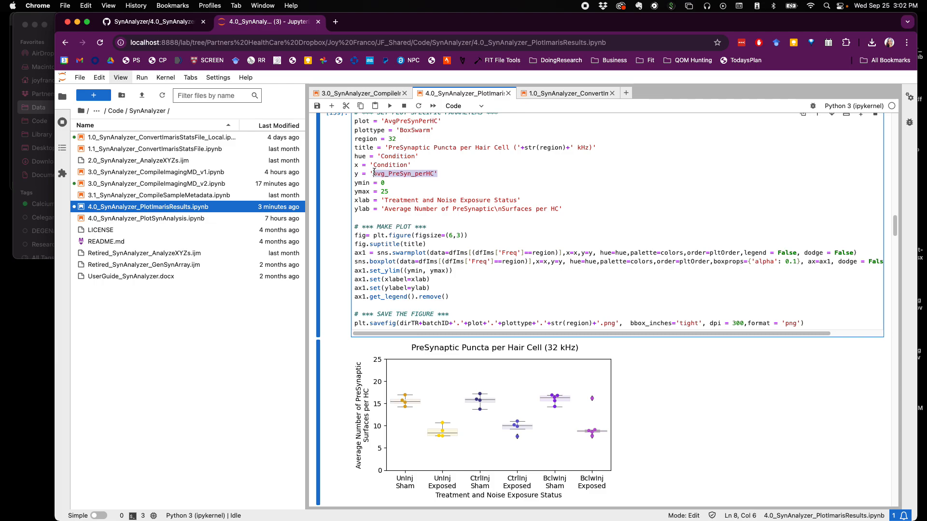
{"action": "key", "text": "Escape"}
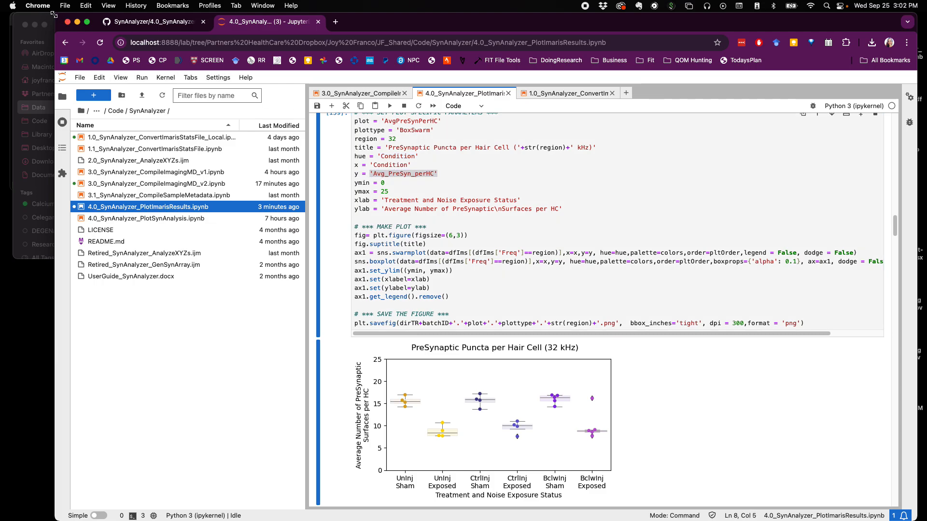
Step: Narrow the notebook window, and open SynAnalysis_BclwSNHL_NeonatalAAV.XYZSummary.csv in Excel beside it
{"action": "left_click_drag", "start_coordinate": [55, 14], "coordinate": [234, 10]}
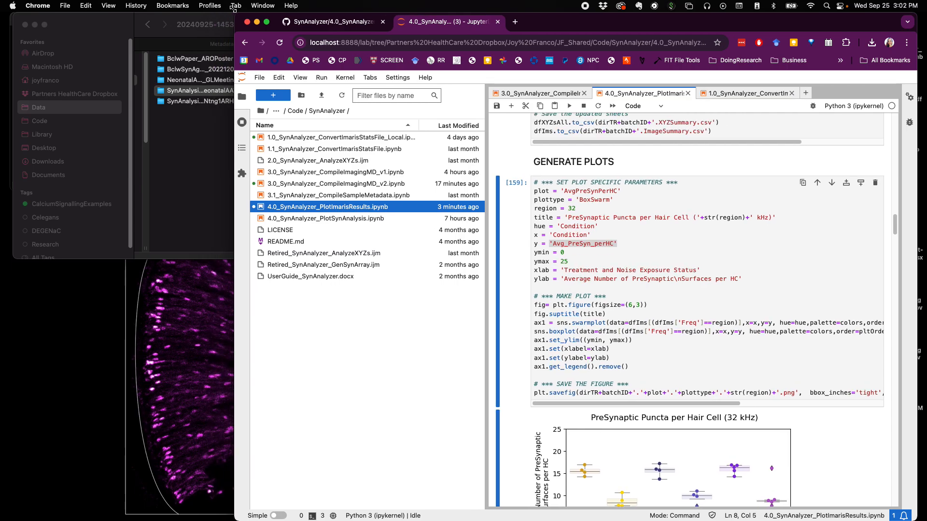
{"action": "left_click", "coordinate": [110, 30]}
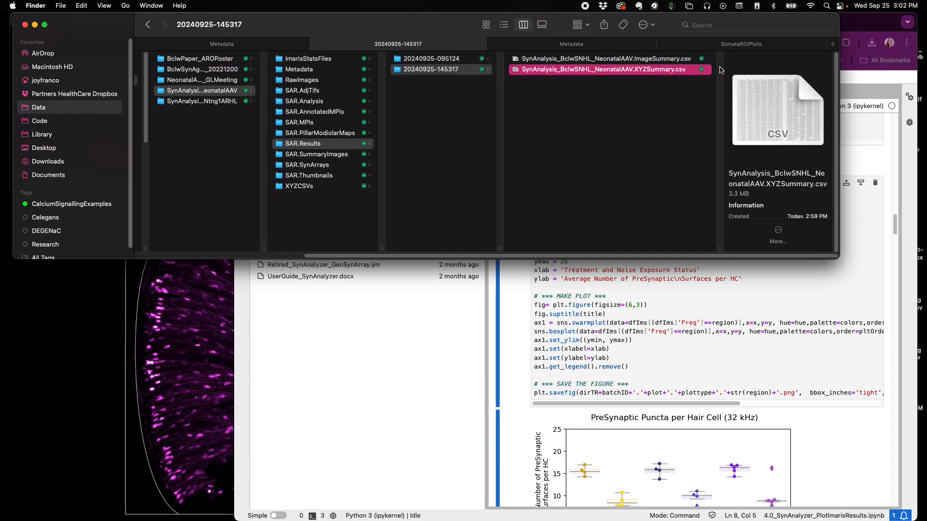
{"action": "double_click", "coordinate": [657, 71]}
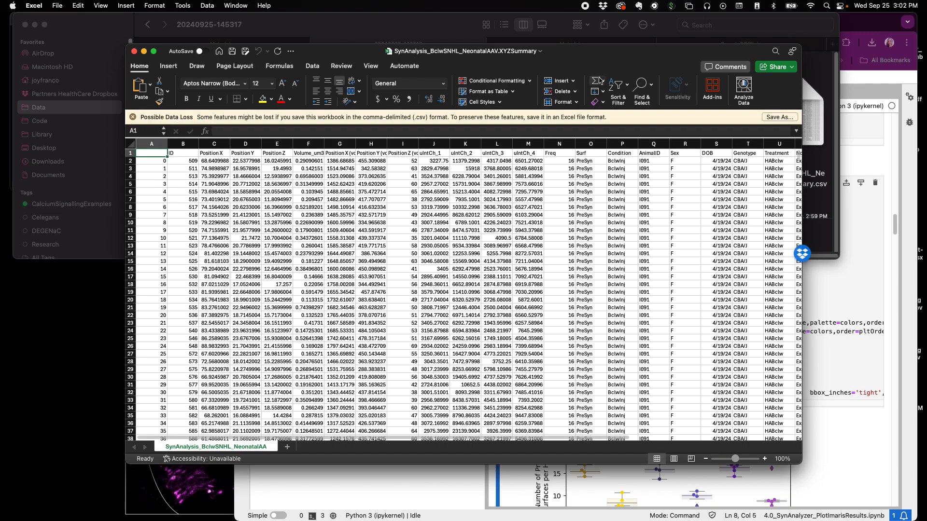
{"action": "left_click_drag", "start_coordinate": [607, 52], "coordinate": [502, 82]}
{"action": "left_click", "coordinate": [734, 285]}
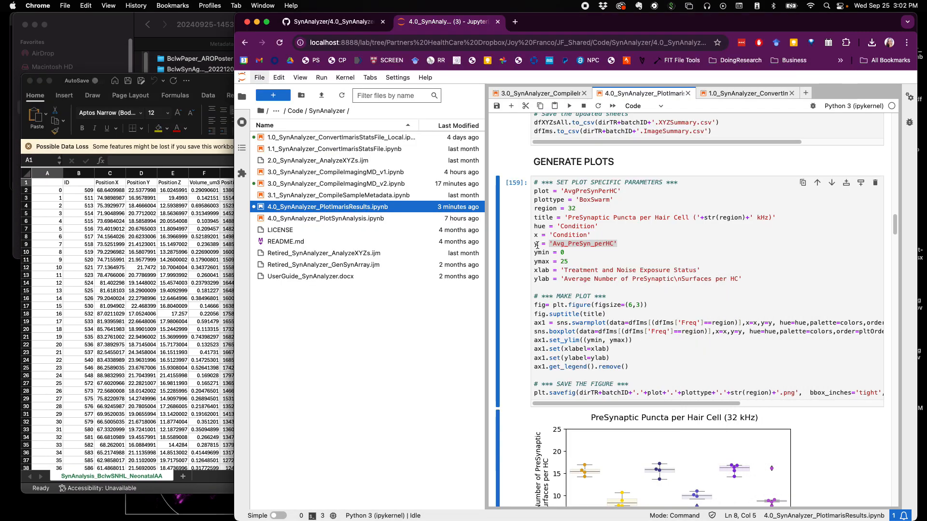
Step: Highlight Avg_PreSyn_perHC in the y parameter, look for it among the XYZ summary's columns, and close that file
{"action": "left_click_drag", "start_coordinate": [552, 244], "coordinate": [613, 246]}
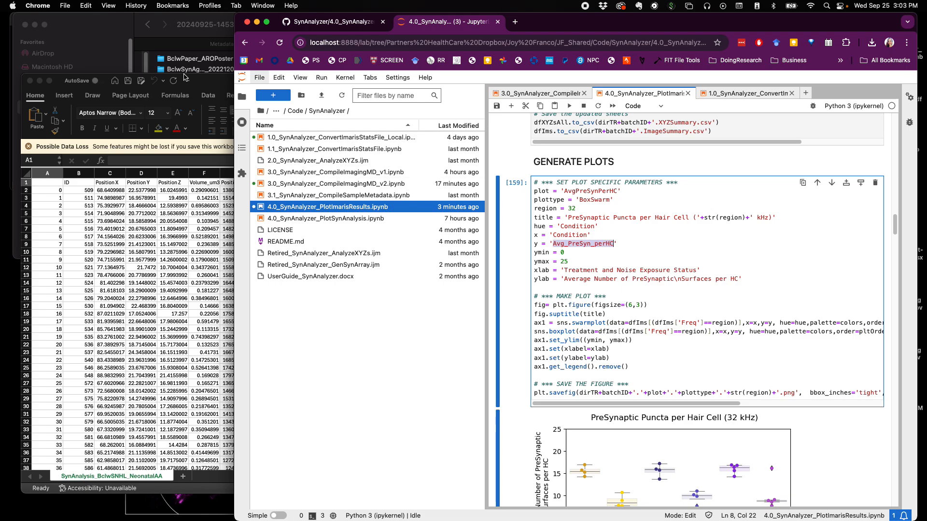
{"action": "left_click", "coordinate": [199, 83]}
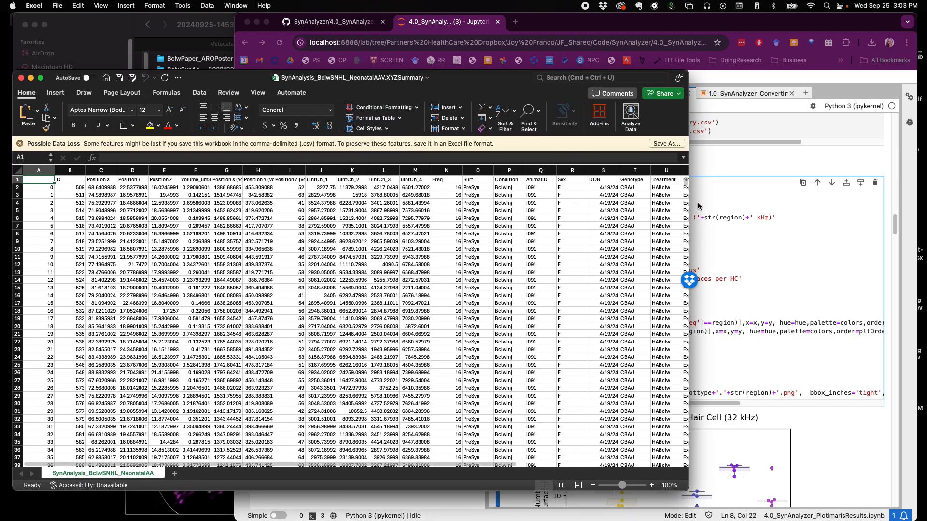
{"action": "left_click_drag", "start_coordinate": [688, 206], "coordinate": [483, 208]}
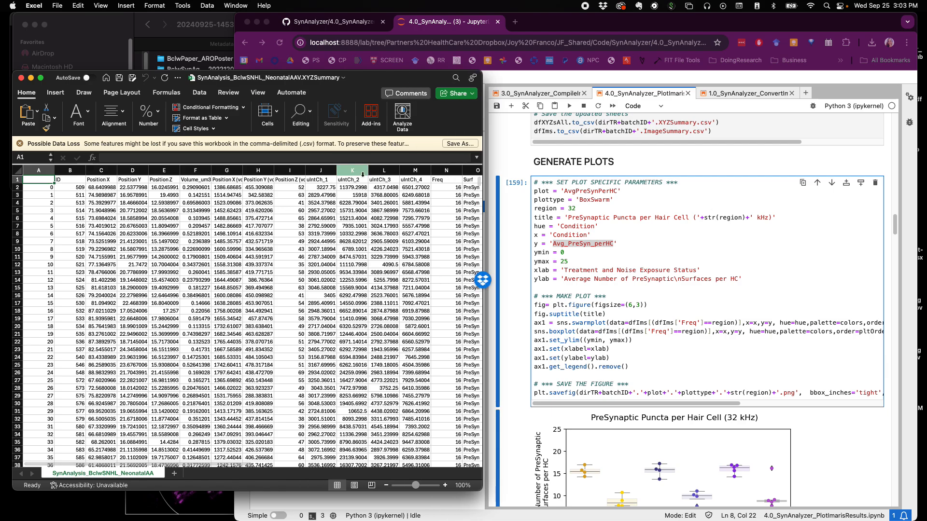
{"action": "left_click", "coordinate": [287, 171]}
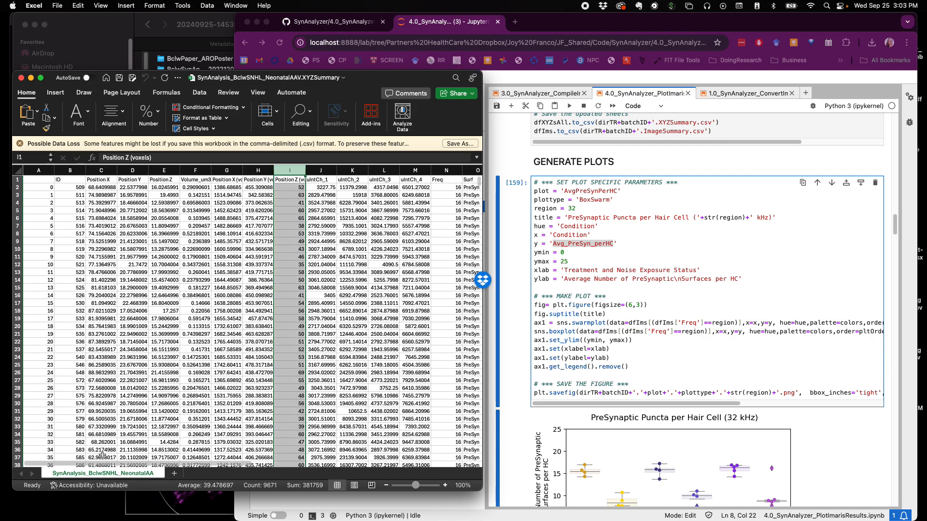
{"action": "scroll", "coordinate": [195, 471], "scroll_direction": "right", "scroll_amount": 5}
{"action": "scroll", "coordinate": [195, 472], "scroll_direction": "right", "scroll_amount": 1}
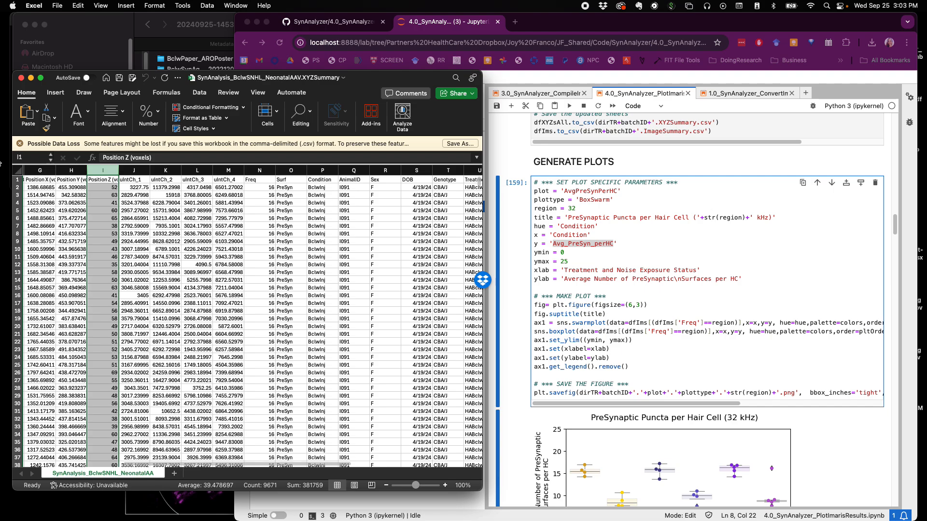
{"action": "left_click", "coordinate": [20, 78]}
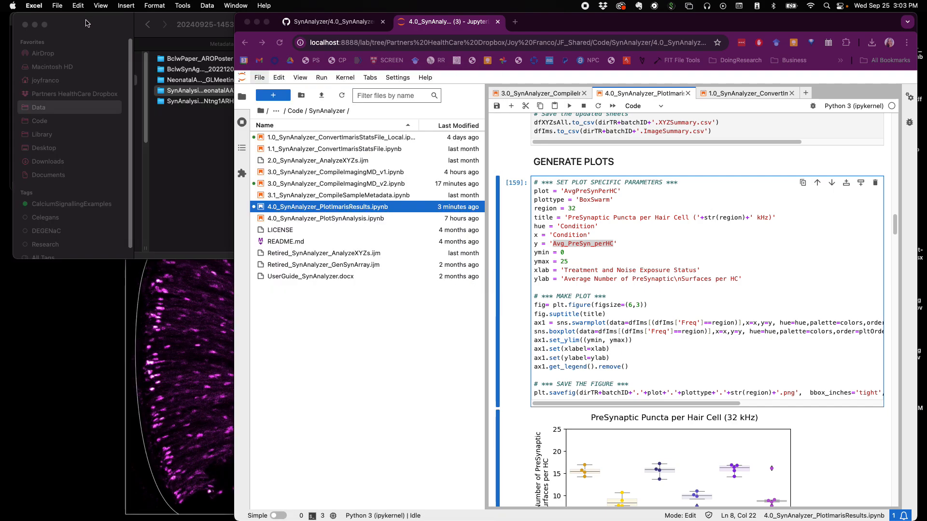
Step: Open SynAnalysis_BclwSNHL_NeonatalAAV.ImageSummary.csv in Excel and widen the Avg_PreSyn_perHC column to show its full header
{"action": "left_click", "coordinate": [88, 22]}
{"action": "double_click", "coordinate": [603, 59]}
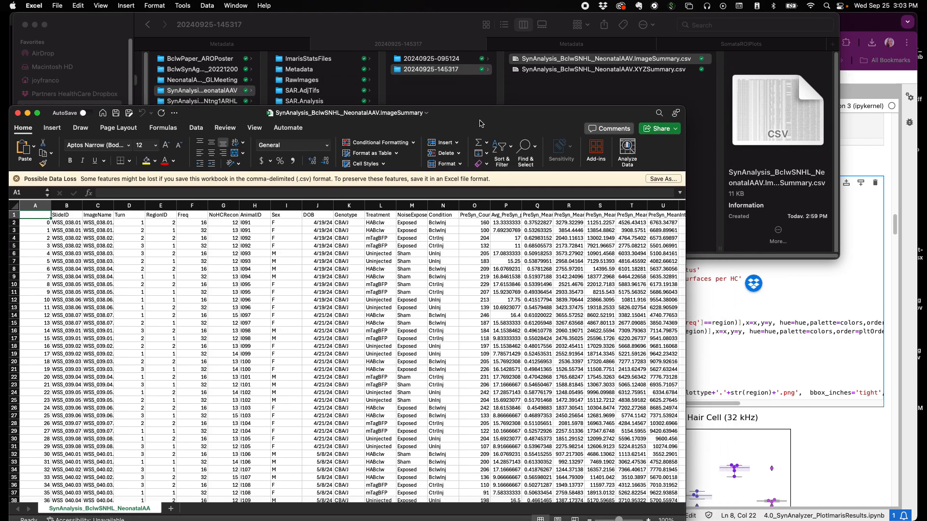
{"action": "left_click", "coordinate": [509, 207]}
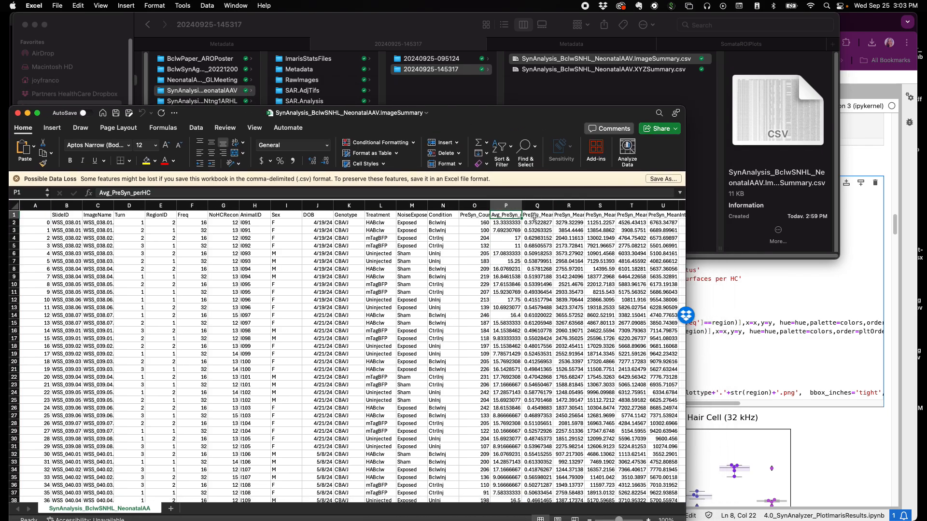
{"action": "left_click_drag", "start_coordinate": [521, 207], "coordinate": [549, 208]}
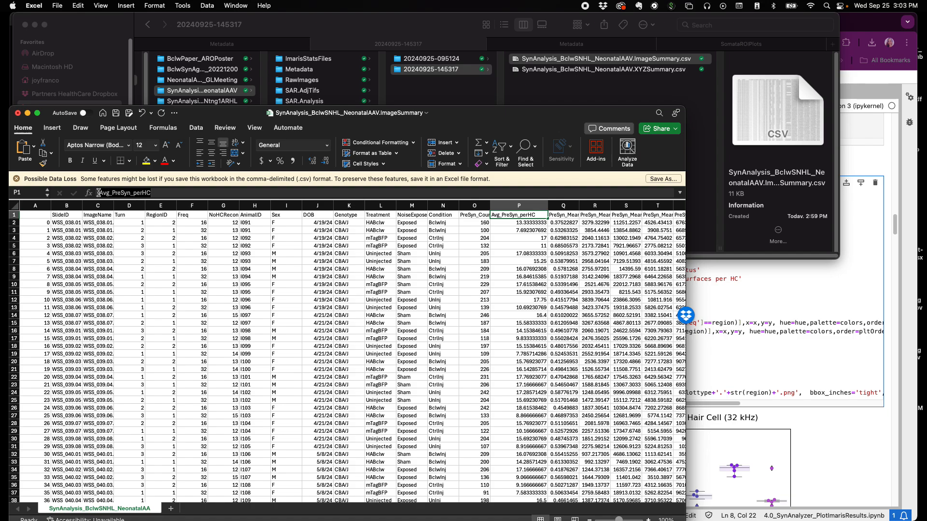
Step: Copy the Avg_PreSyn_perHC column header from the ImageSummary CSV and paste it as the y value in the 32 kHz plot parameters
{"action": "left_click", "coordinate": [116, 193]}
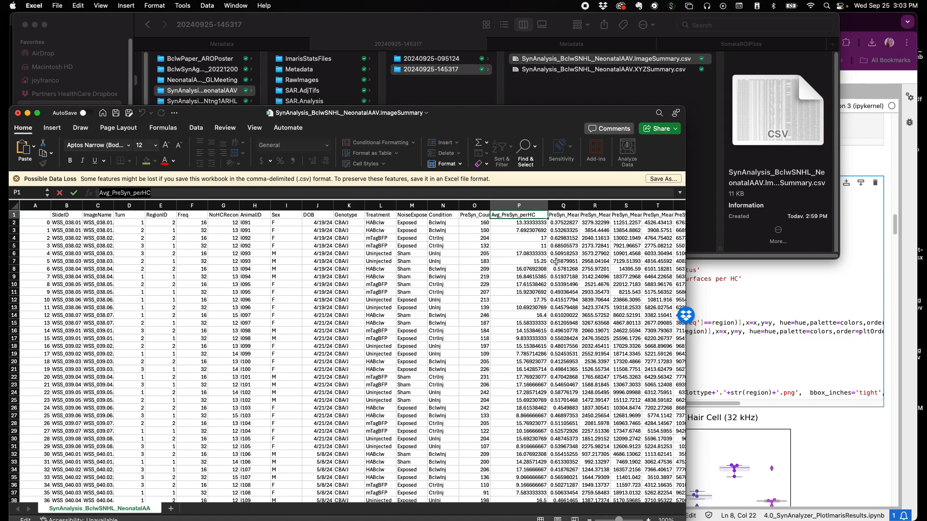
{"action": "double_click", "coordinate": [158, 193]}
{"action": "key", "text": "super+c"}
{"action": "left_click", "coordinate": [809, 302]}
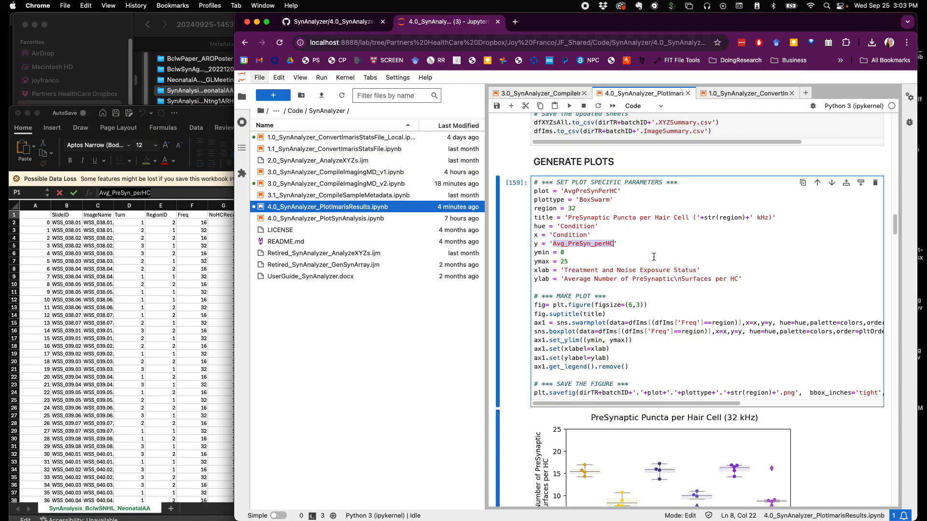
{"action": "left_click", "coordinate": [611, 245]}
{"action": "double_click", "coordinate": [611, 243]}
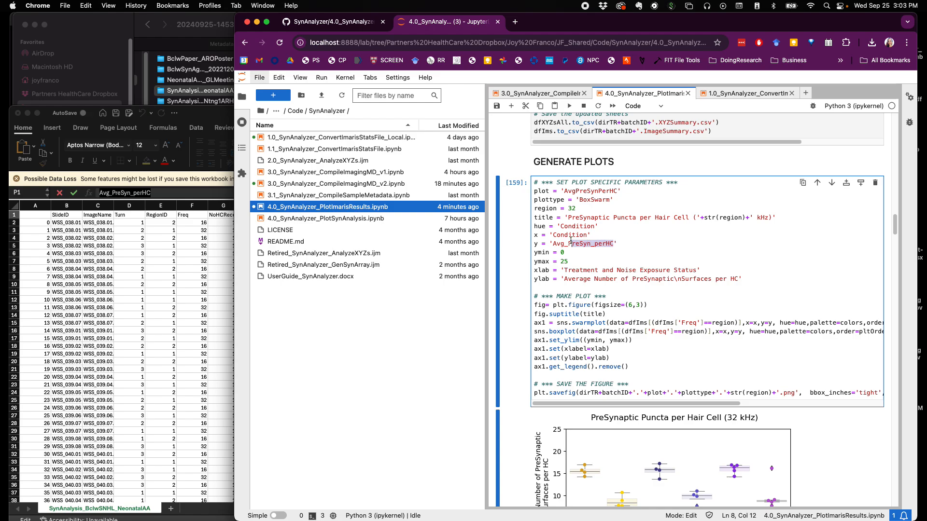
{"action": "key", "text": "super+v"}
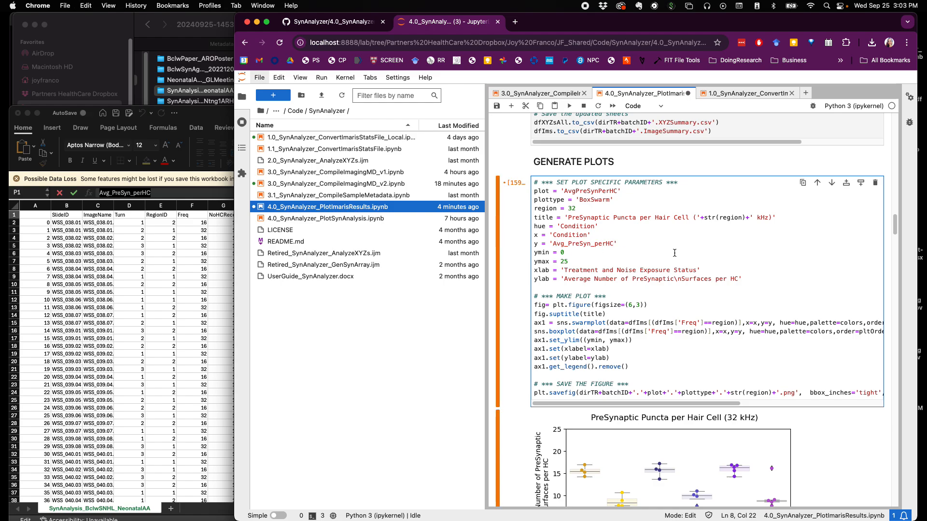
Step: Close the ImageSummary CSV in Excel and widen the notebook window across the screen
{"action": "left_click", "coordinate": [18, 113]}
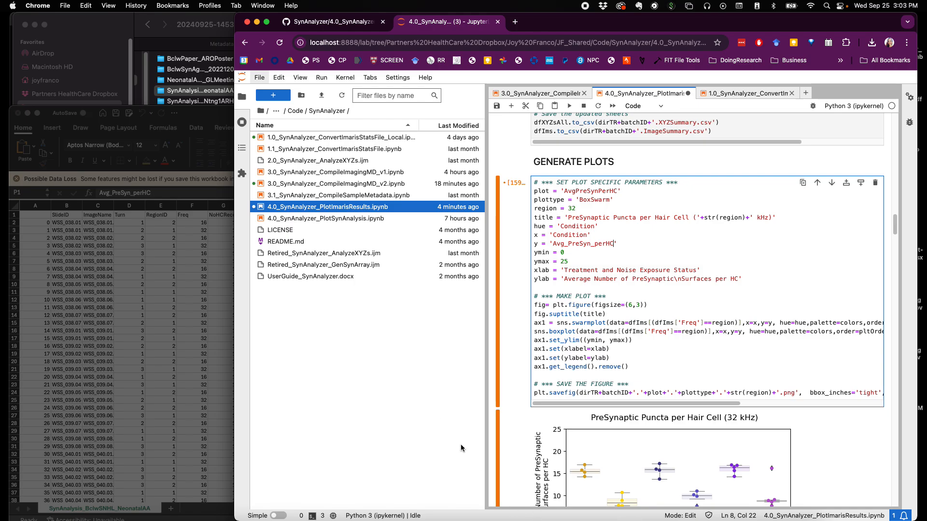
{"action": "left_click", "coordinate": [214, 114]}
{"action": "left_click", "coordinate": [347, 359]}
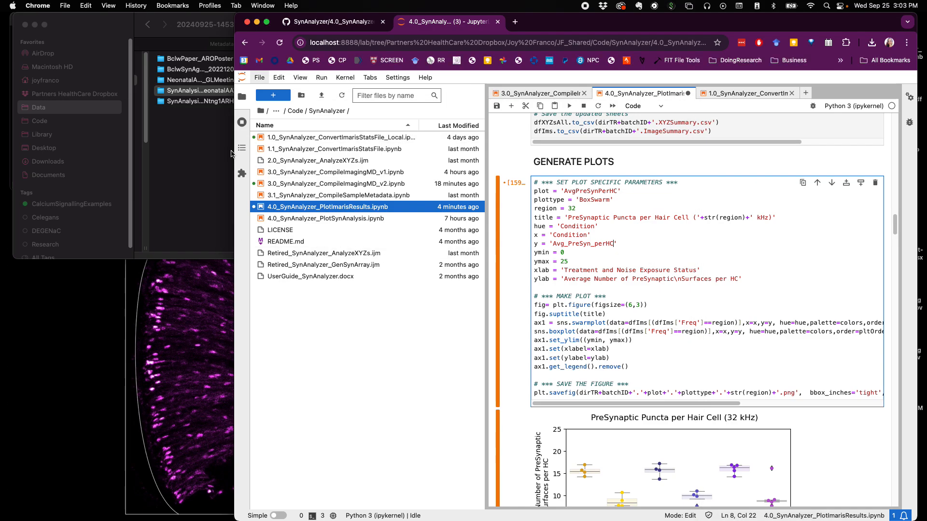
{"action": "left_click_drag", "start_coordinate": [235, 16], "coordinate": [23, 9]}
Step: Examine the 32 kHz plot's category labels and the line breaks in the conditions list that defines them
{"action": "scroll", "coordinate": [376, 207], "scroll_direction": "down", "scroll_amount": 3}
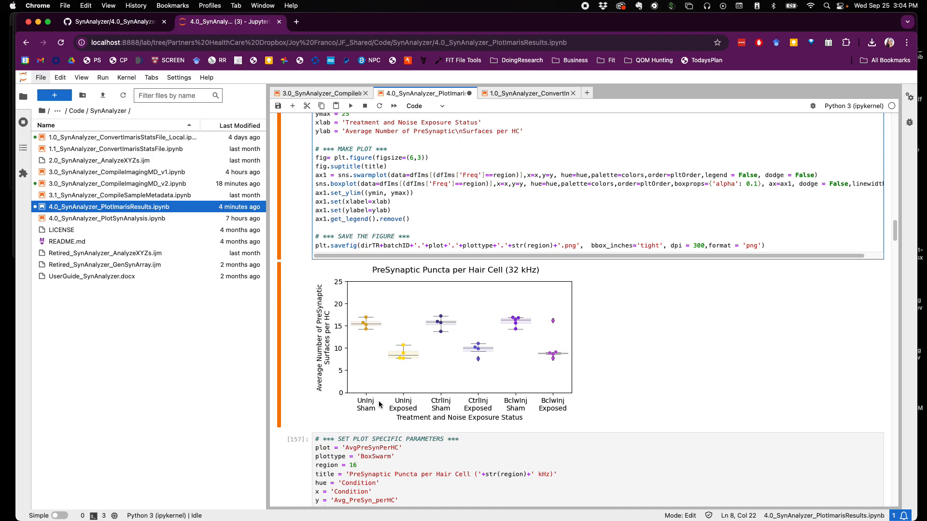
{"action": "scroll", "coordinate": [370, 411], "scroll_direction": "up", "scroll_amount": 20}
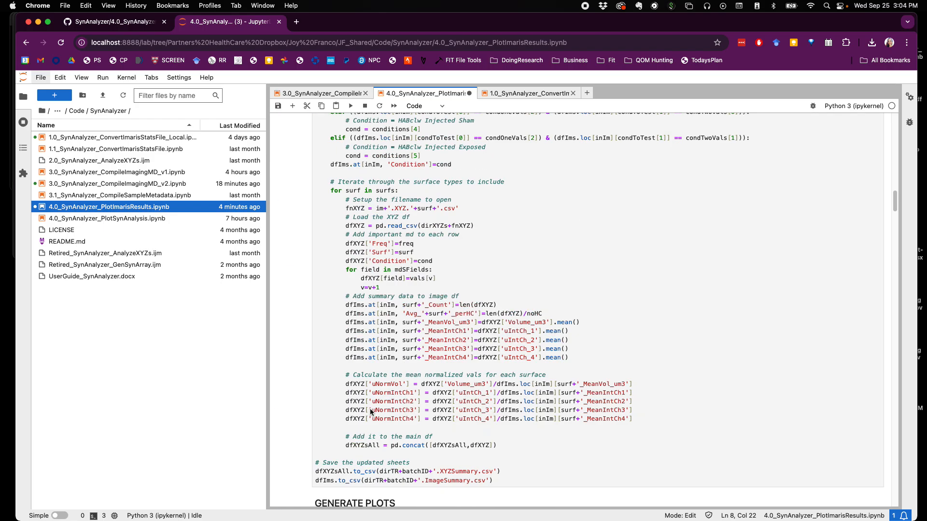
{"action": "scroll", "coordinate": [370, 408], "scroll_direction": "down", "scroll_amount": 8}
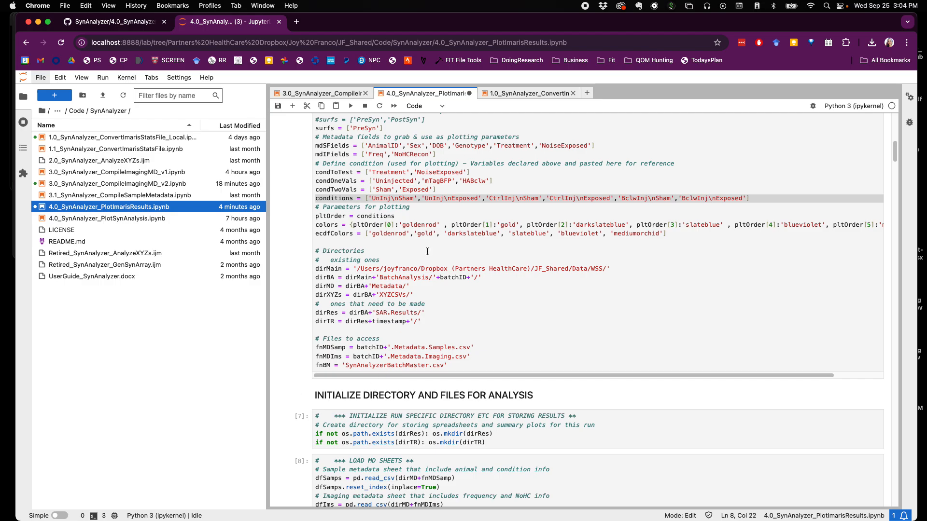
{"action": "left_click", "coordinate": [398, 199]}
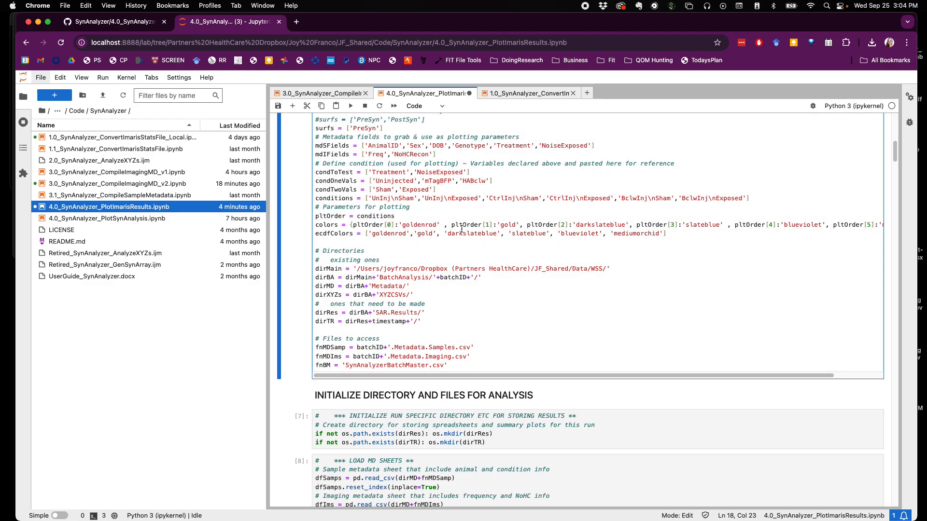
{"action": "left_click", "coordinate": [391, 198]}
{"action": "scroll", "coordinate": [428, 200], "scroll_direction": "down", "scroll_amount": 20}
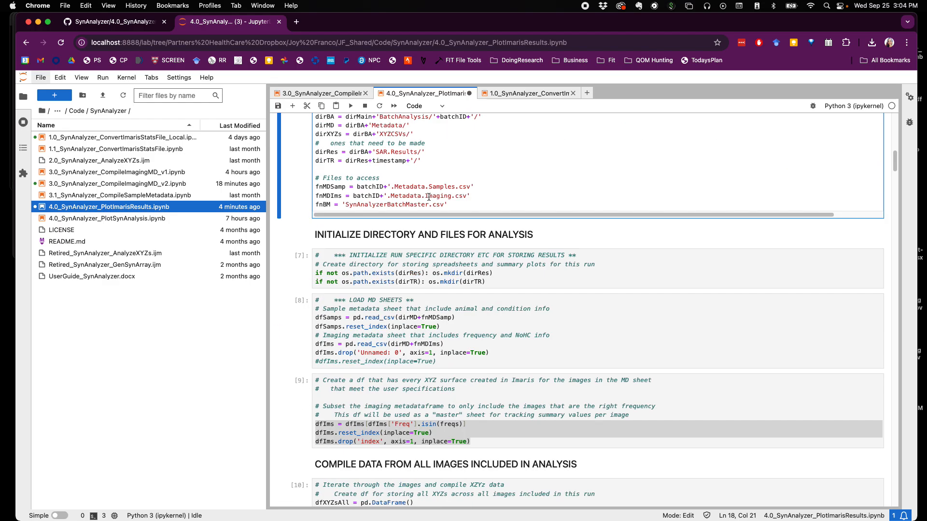
{"action": "scroll", "coordinate": [429, 197], "scroll_direction": "down", "scroll_amount": 5}
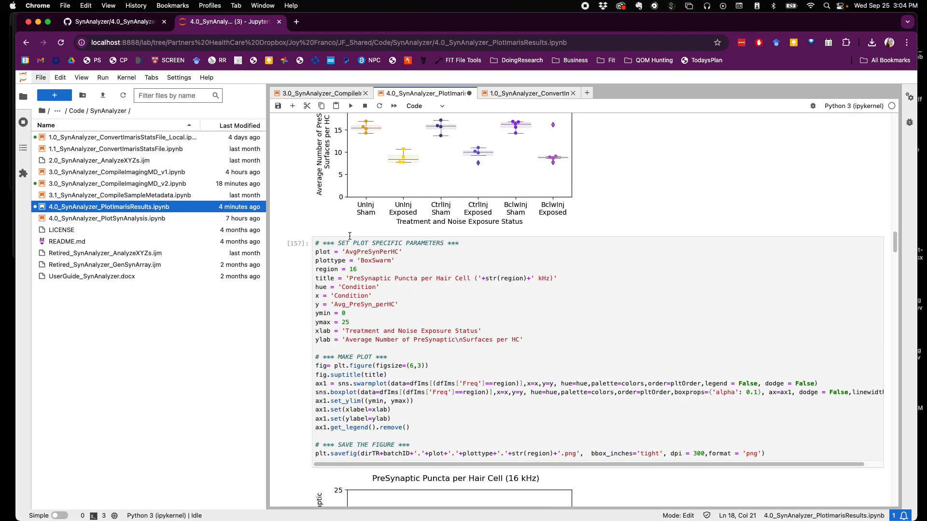
{"action": "scroll", "coordinate": [454, 216], "scroll_direction": "up", "scroll_amount": 3}
{"action": "scroll", "coordinate": [454, 217], "scroll_direction": "up", "scroll_amount": 5}
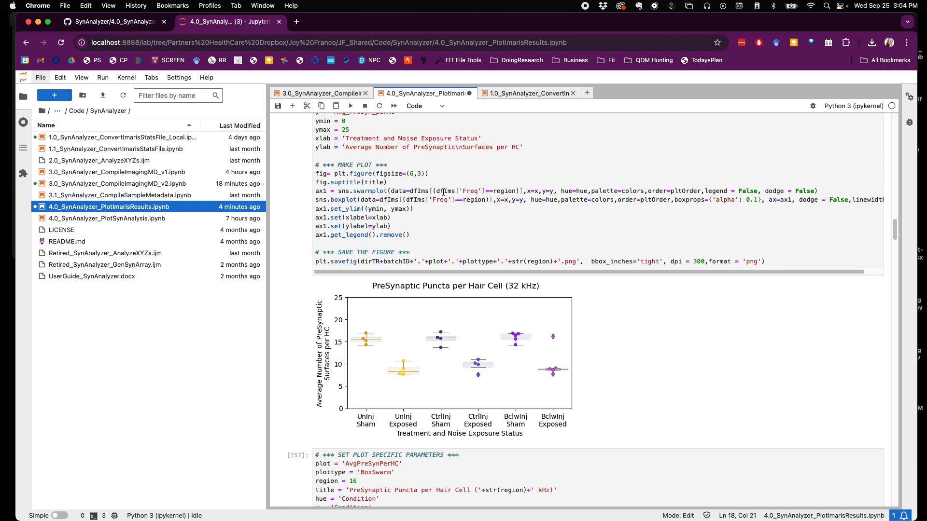
Step: Clear the outputs of all cells in the notebook and return to the first plot cell under GENERATE PLOTS
{"action": "left_click", "coordinate": [59, 79]}
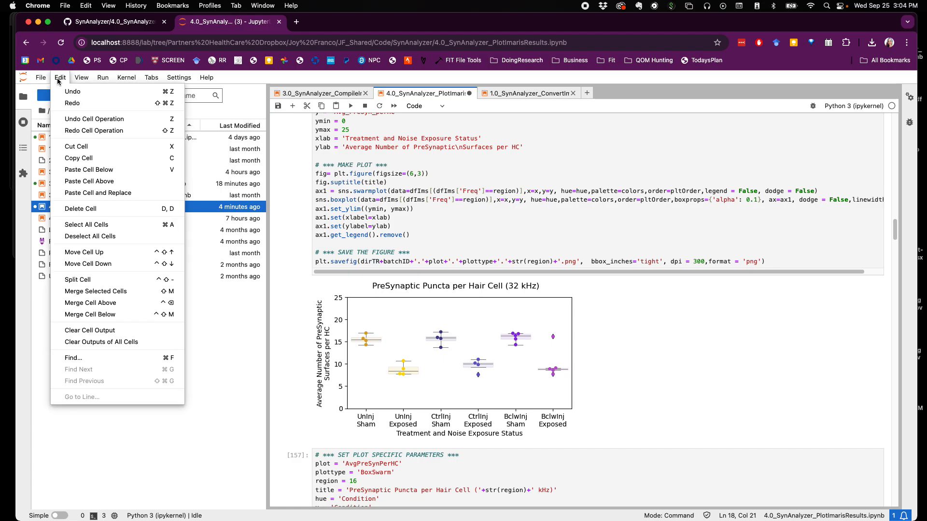
{"action": "left_click", "coordinate": [102, 343]}
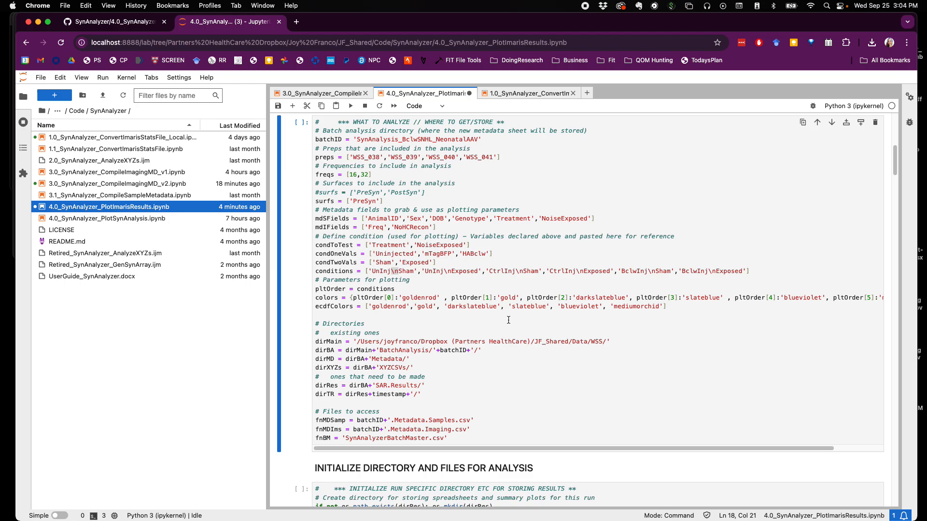
{"action": "scroll", "coordinate": [508, 320], "scroll_direction": "down", "scroll_amount": 6}
{"action": "scroll", "coordinate": [508, 319], "scroll_direction": "down", "scroll_amount": 15}
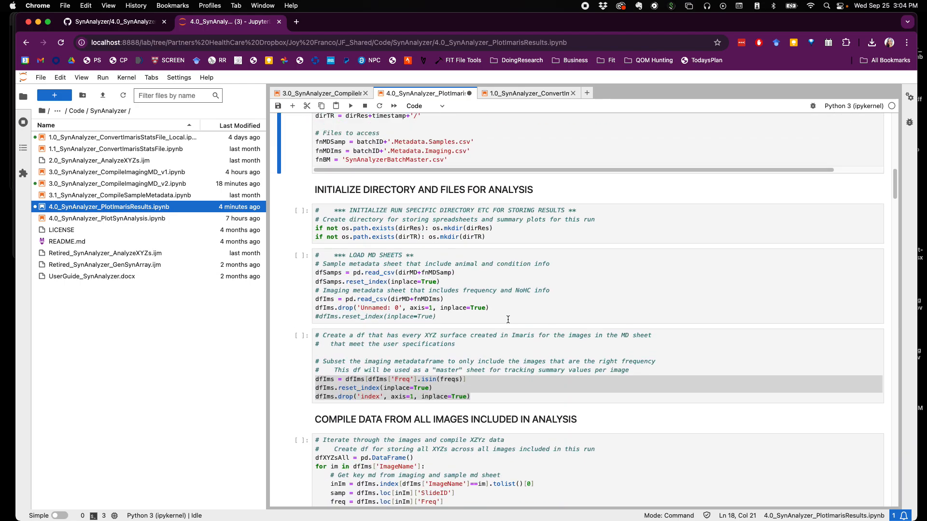
{"action": "scroll", "coordinate": [507, 320], "scroll_direction": "down", "scroll_amount": 4}
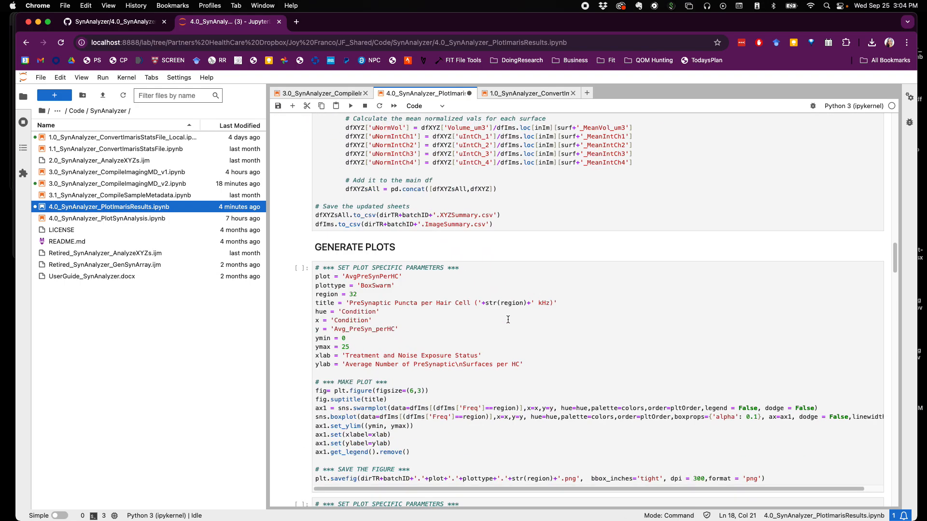
{"action": "scroll", "coordinate": [507, 320], "scroll_direction": "up", "scroll_amount": 6}
{"action": "scroll", "coordinate": [508, 320], "scroll_direction": "down", "scroll_amount": 8}
{"action": "scroll", "coordinate": [508, 319], "scroll_direction": "up", "scroll_amount": 1}
{"action": "scroll", "coordinate": [508, 319], "scroll_direction": "up", "scroll_amount": 2}
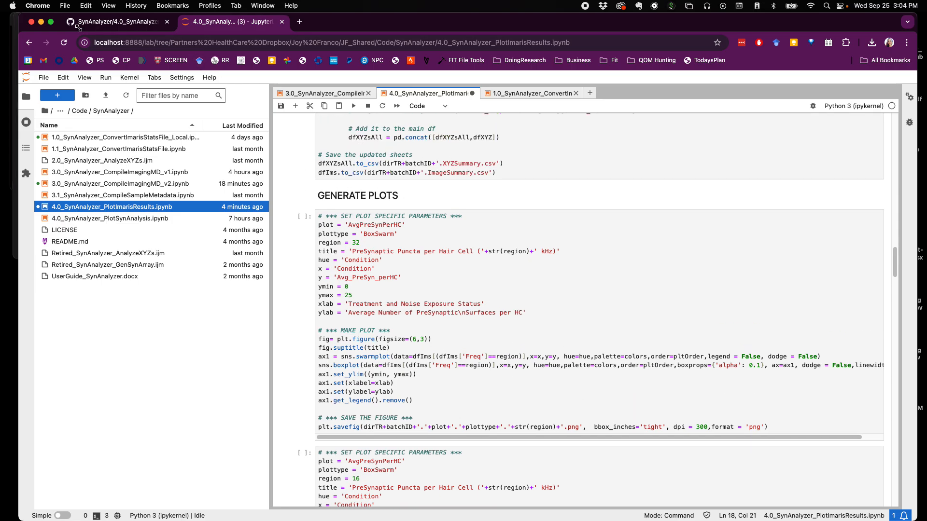
{"action": "left_click_drag", "start_coordinate": [15, 36], "coordinate": [283, 37]}
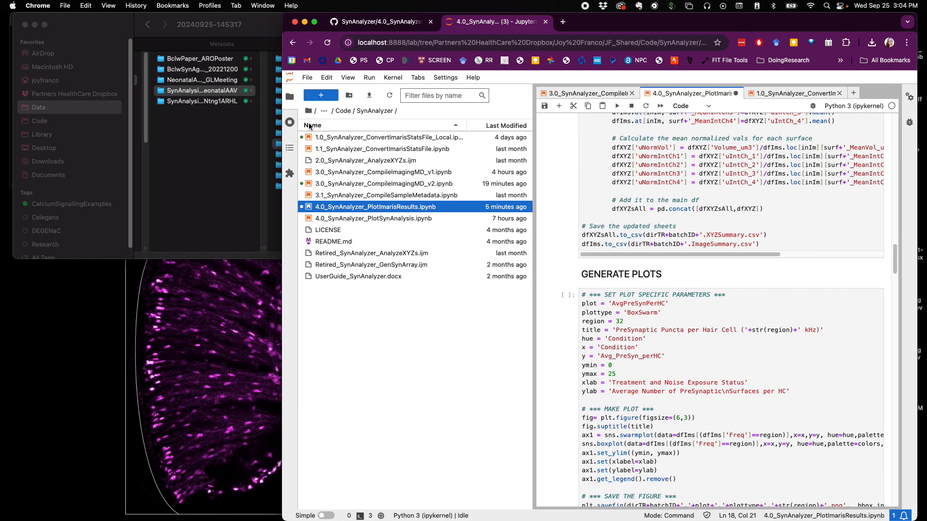
{"action": "left_click", "coordinate": [289, 97]}
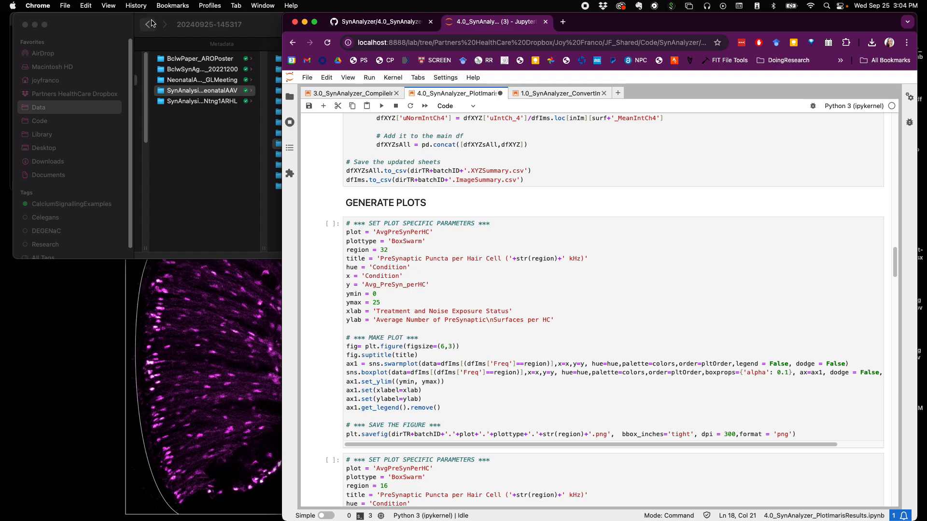
{"action": "left_click", "coordinate": [125, 23]}
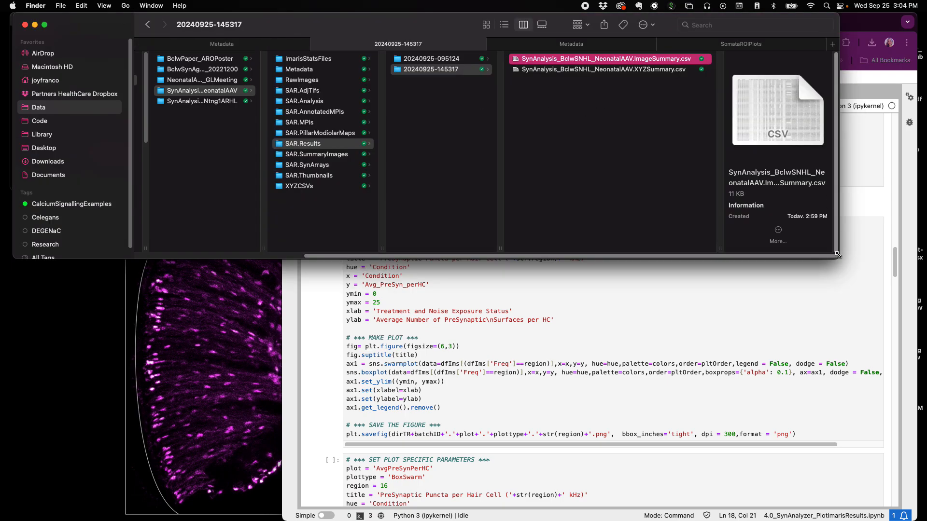
{"action": "left_click_drag", "start_coordinate": [838, 259], "coordinate": [220, 507]}
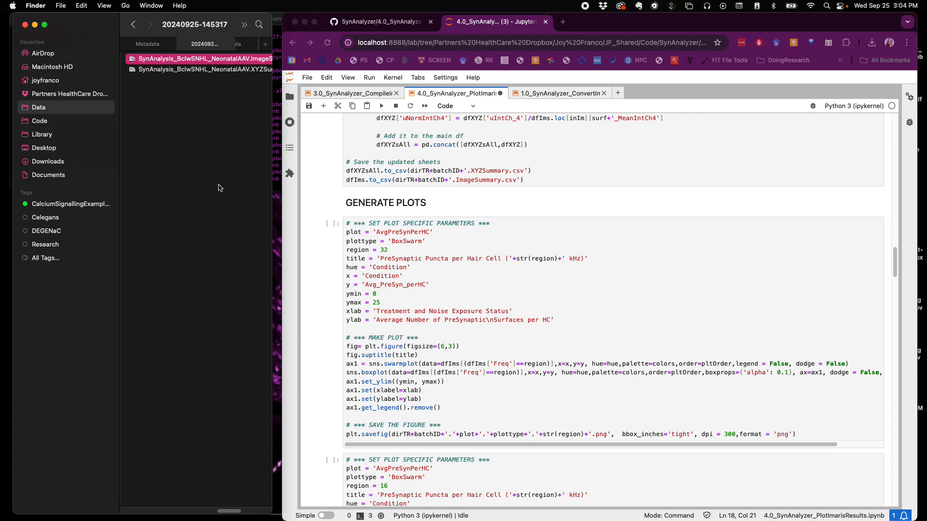
{"action": "left_click", "coordinate": [179, 120]}
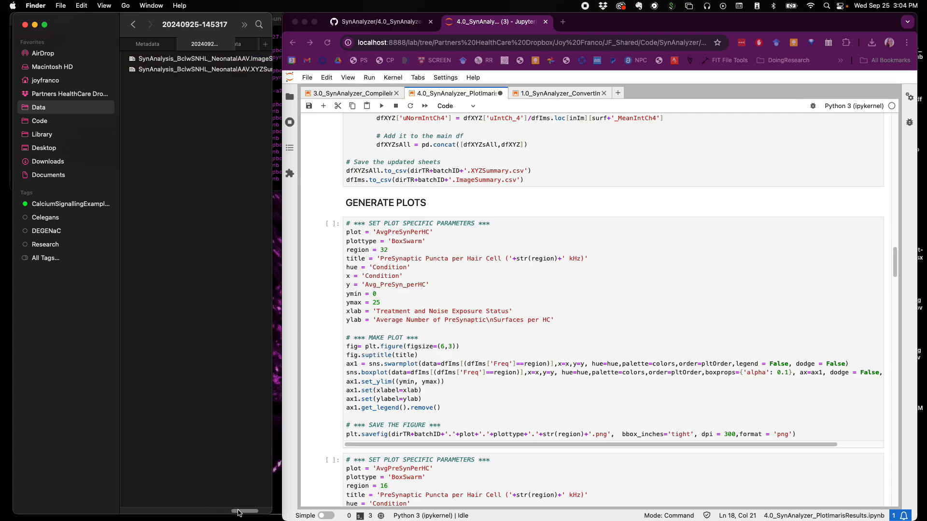
{"action": "left_click_drag", "start_coordinate": [242, 510], "coordinate": [214, 511]}
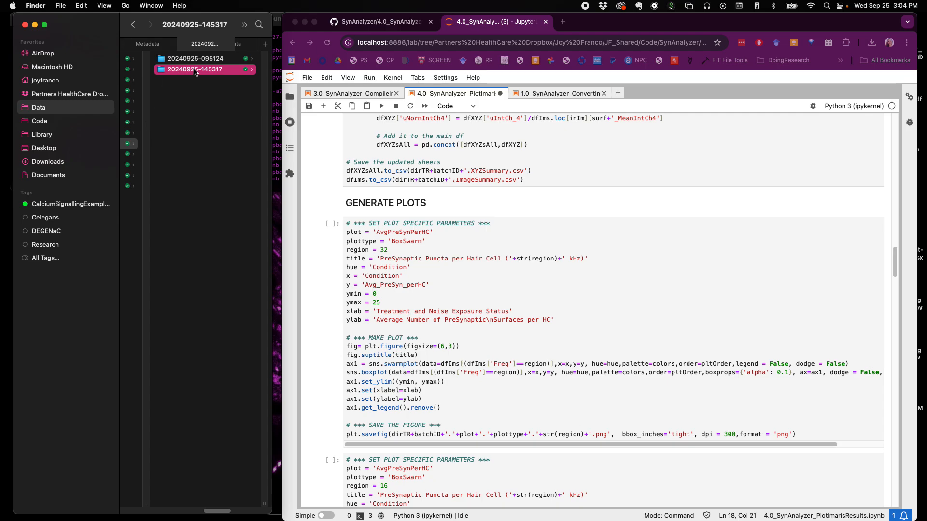
{"action": "left_click_drag", "start_coordinate": [210, 512], "coordinate": [233, 512]}
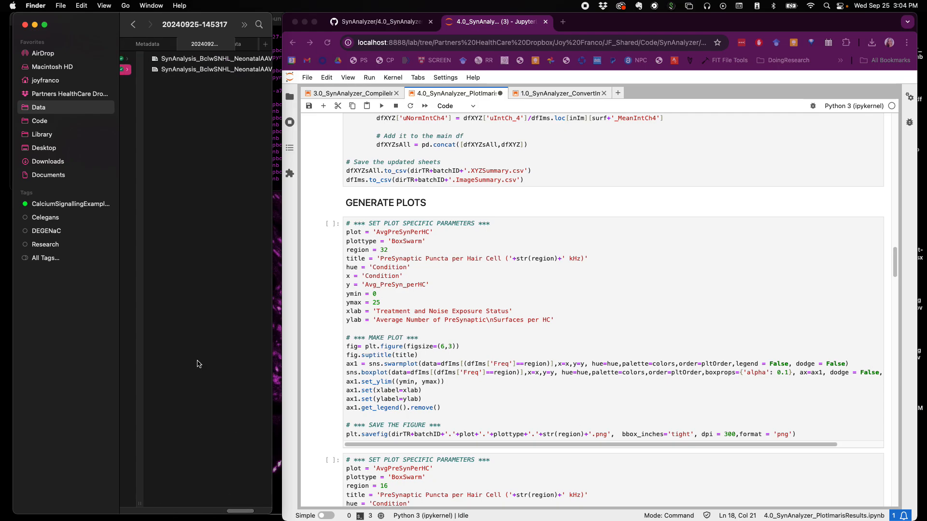
Step: Run the AvgPreSynPerHC BoxSwarm plot cell for region 32
{"action": "left_click", "coordinate": [731, 278]}
{"action": "left_click", "coordinate": [679, 265]}
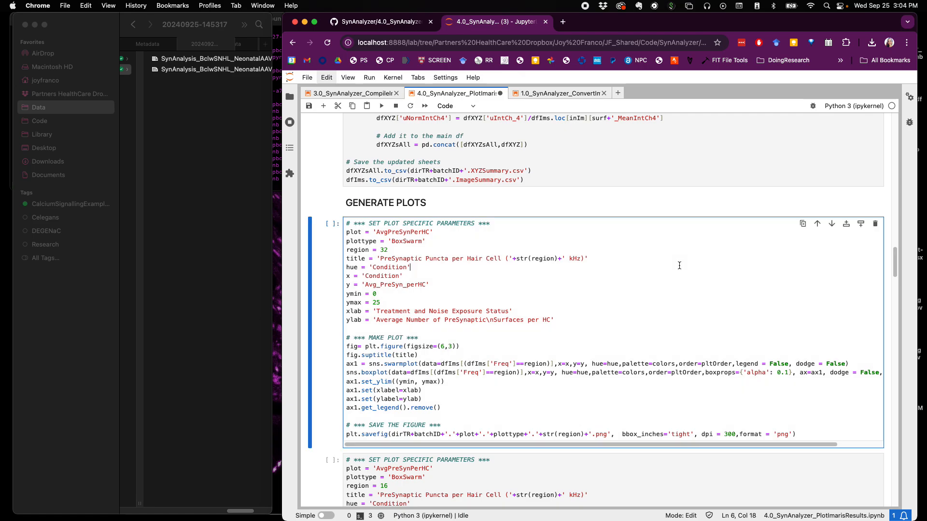
{"action": "left_click", "coordinate": [381, 107]}
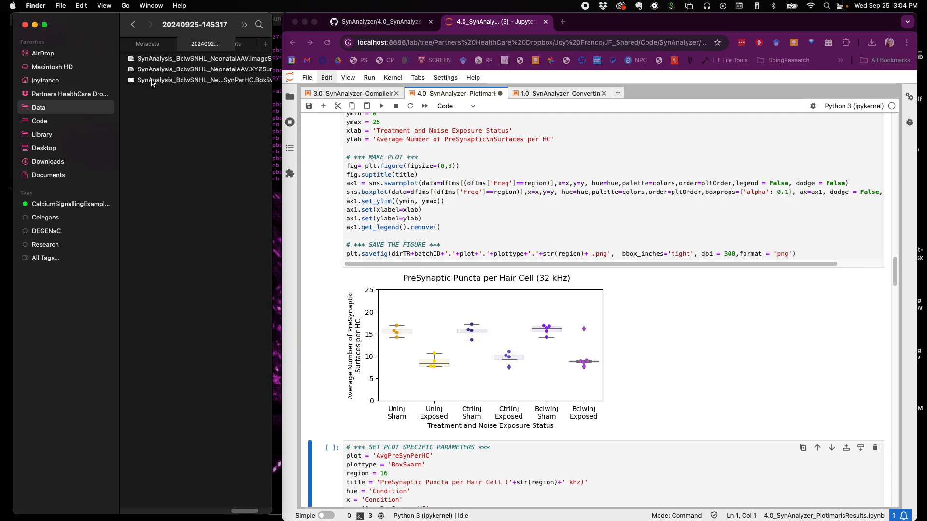
Step: Open the saved SynAnalysis_BclwSNHL_NeonatalAAV.AvgPreSynPerHC.BoxSwarm.32.png from the results folder to view it, and close it again
{"action": "left_click", "coordinate": [151, 80]}
{"action": "double_click", "coordinate": [127, 83]}
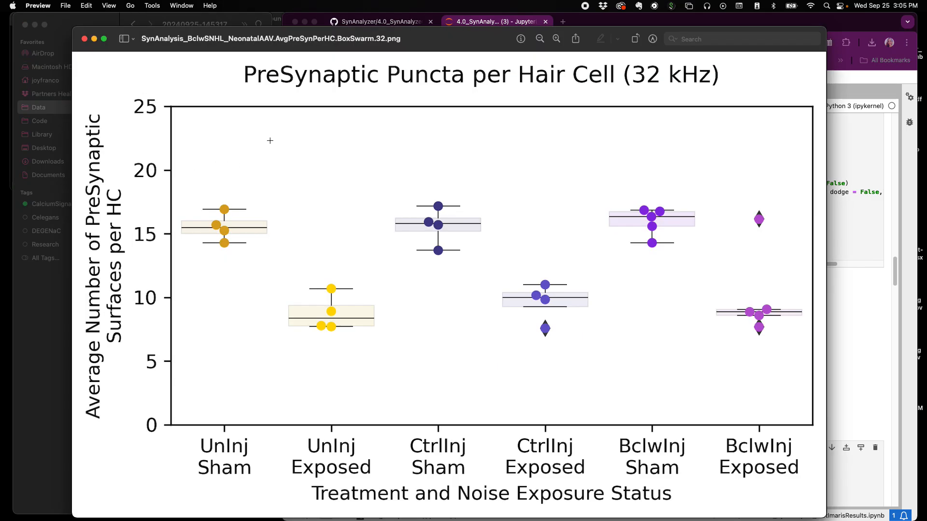
{"action": "left_click", "coordinate": [84, 39]}
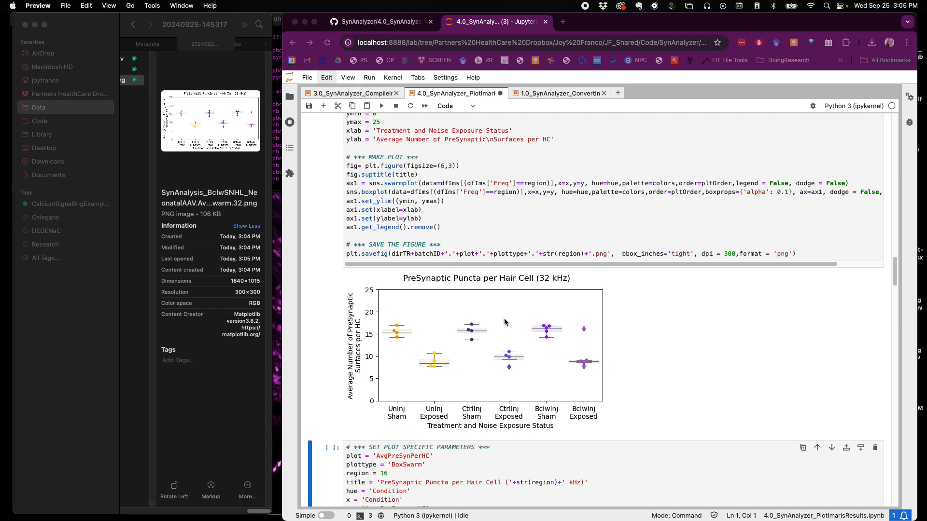
Step: Highlight the region value 16 in the second AvgPreSynPerHC plot cell and run that cell
{"action": "scroll", "coordinate": [501, 301], "scroll_direction": "down", "scroll_amount": 5}
{"action": "scroll", "coordinate": [499, 300], "scroll_direction": "down", "scroll_amount": 5}
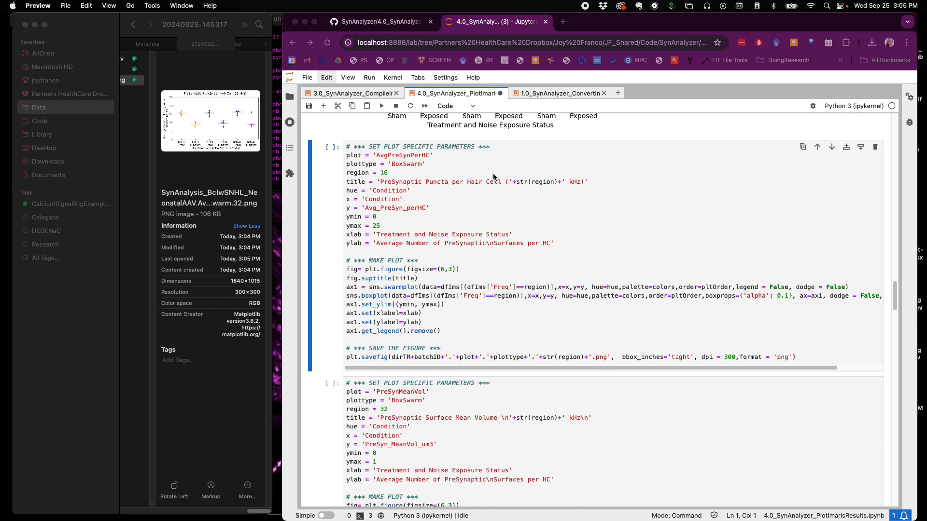
{"action": "left_click", "coordinate": [478, 204]}
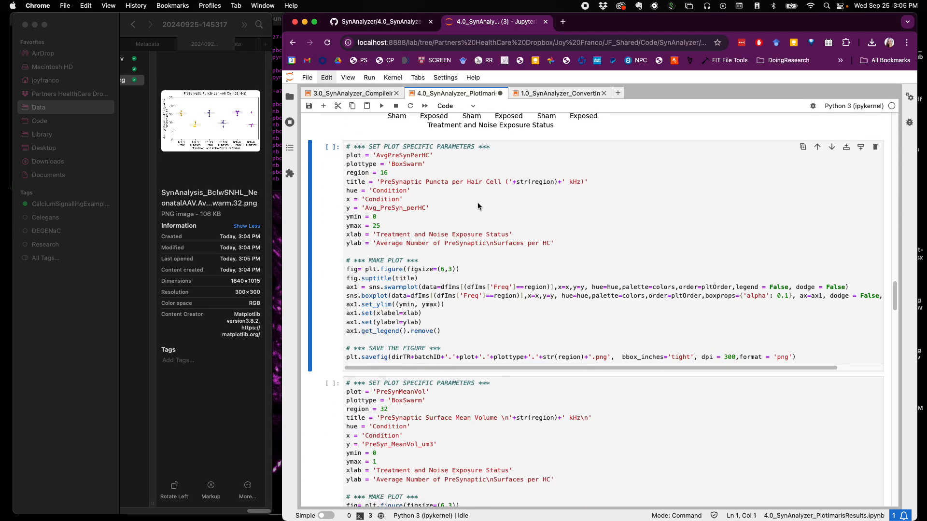
{"action": "double_click", "coordinate": [383, 173]}
{"action": "left_click", "coordinate": [380, 107]}
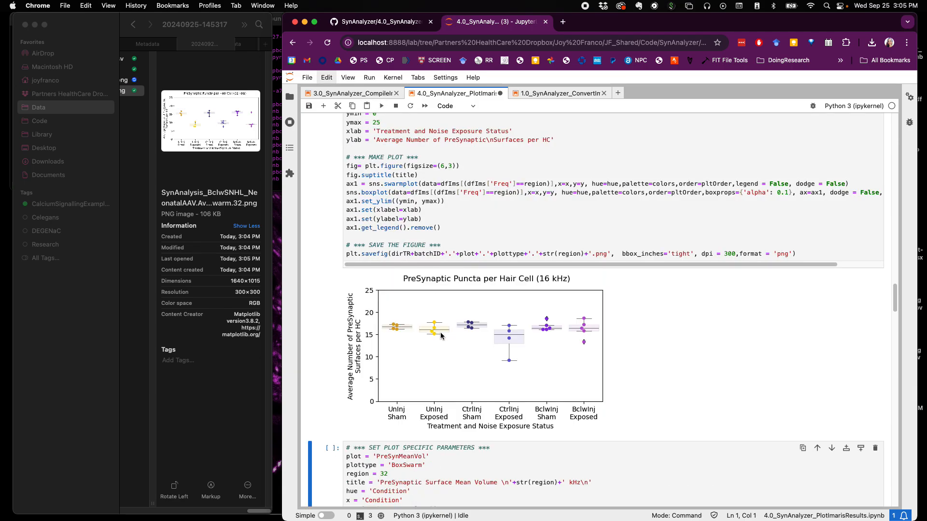
Step: Compare the 16 kHz plot's y-axis range with its parameters and place the cursor at the ymax value
{"action": "scroll", "coordinate": [440, 337], "scroll_direction": "up", "scroll_amount": 4}
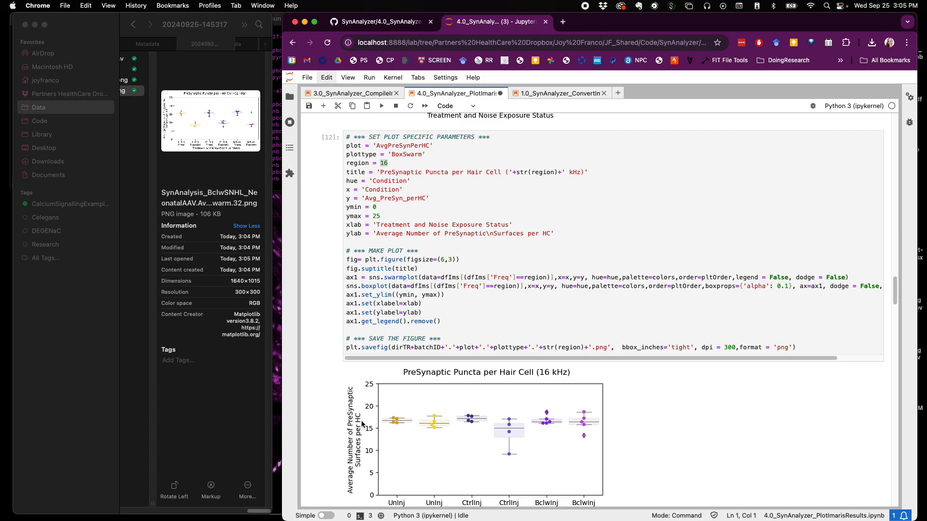
{"action": "scroll", "coordinate": [363, 425], "scroll_direction": "down", "scroll_amount": 1}
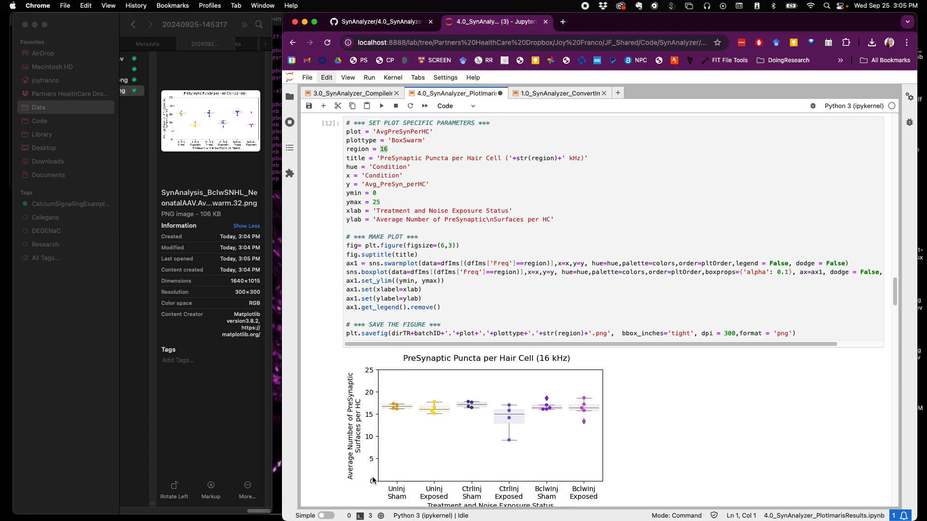
{"action": "left_click", "coordinate": [377, 202]}
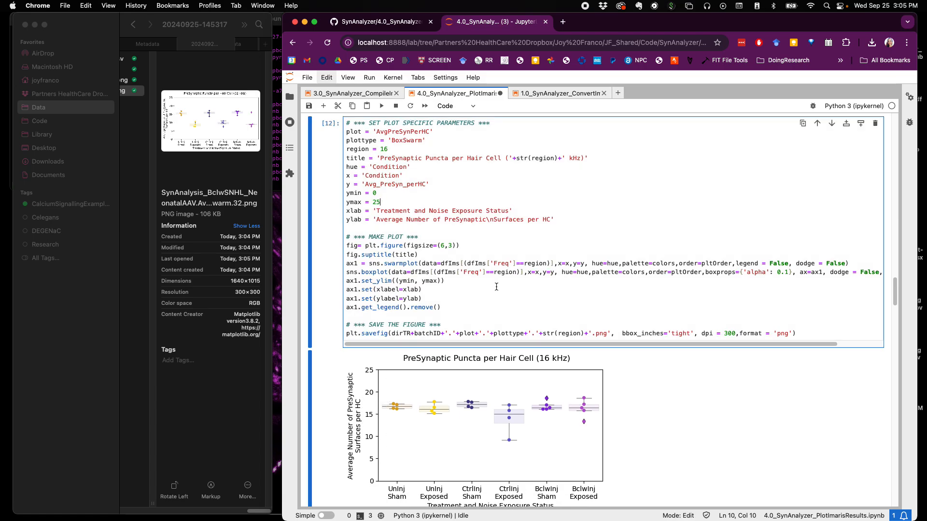
Step: Try a ymax of 15 in the 16 kHz AvgPreSynPerHC cell, and restore it to 25, running the cell with each value
{"action": "type", "text": "15"}
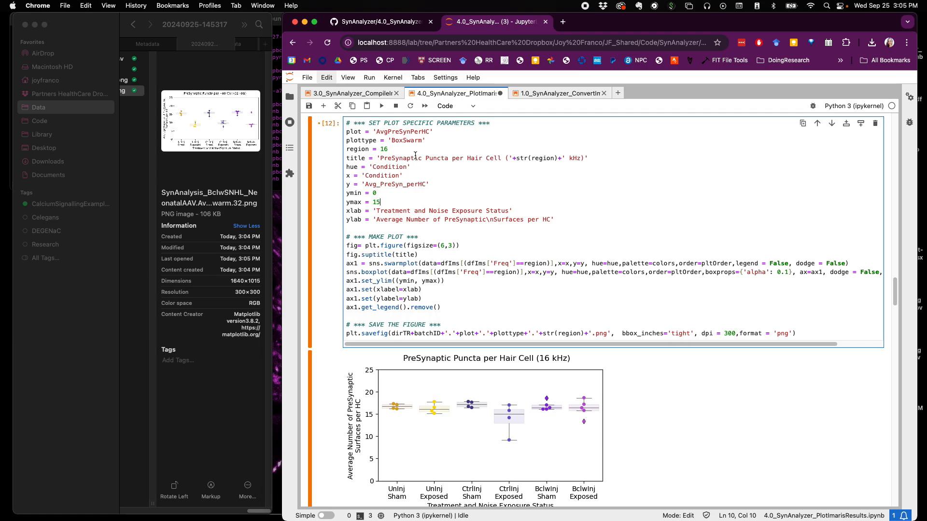
{"action": "left_click", "coordinate": [381, 106]}
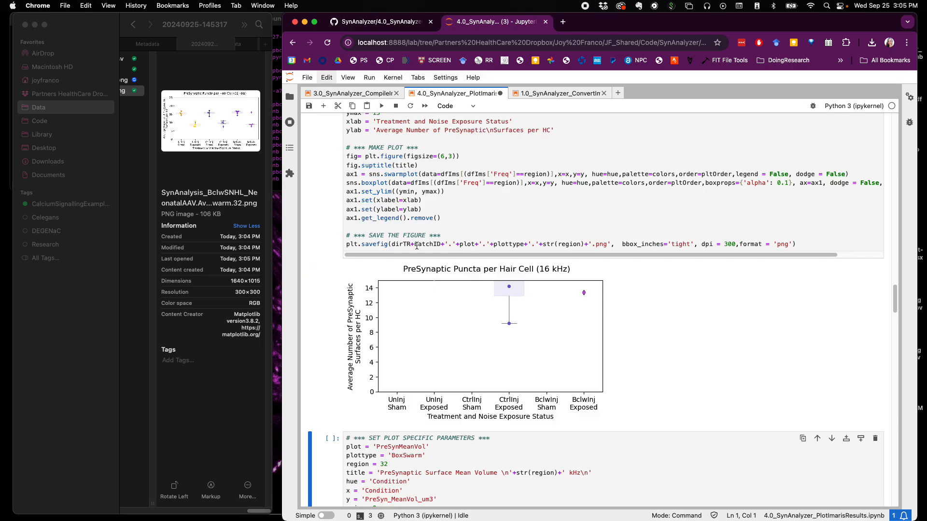
{"action": "left_click", "coordinate": [376, 139]}
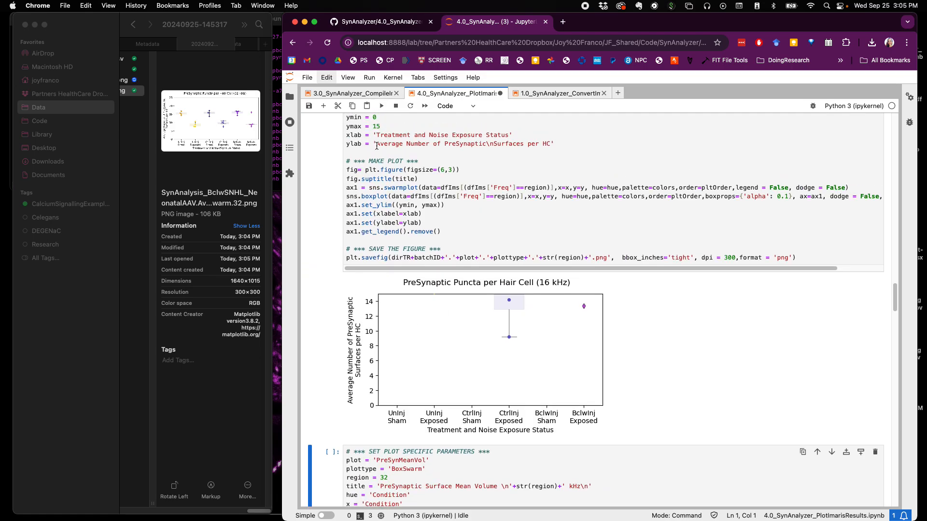
{"action": "double_click", "coordinate": [376, 127]}
{"action": "type", "text": "25"}
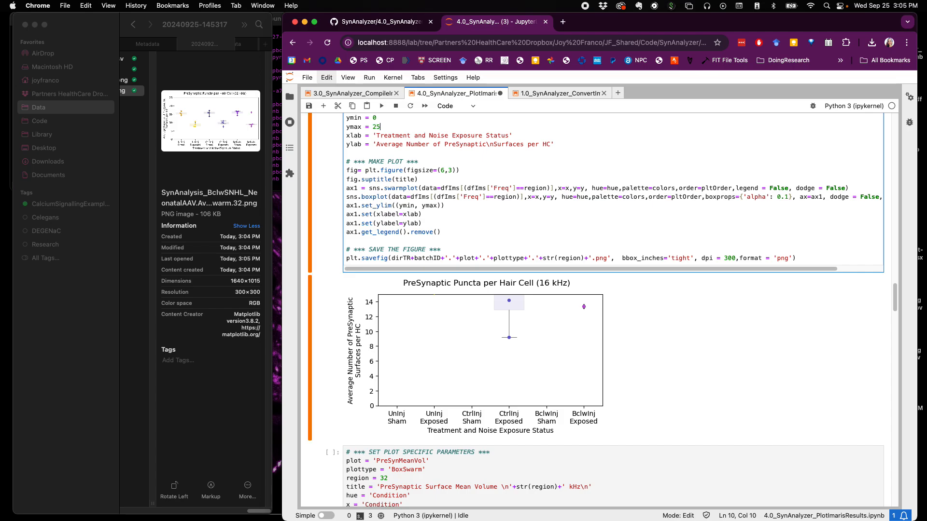
{"action": "left_click", "coordinate": [381, 107]}
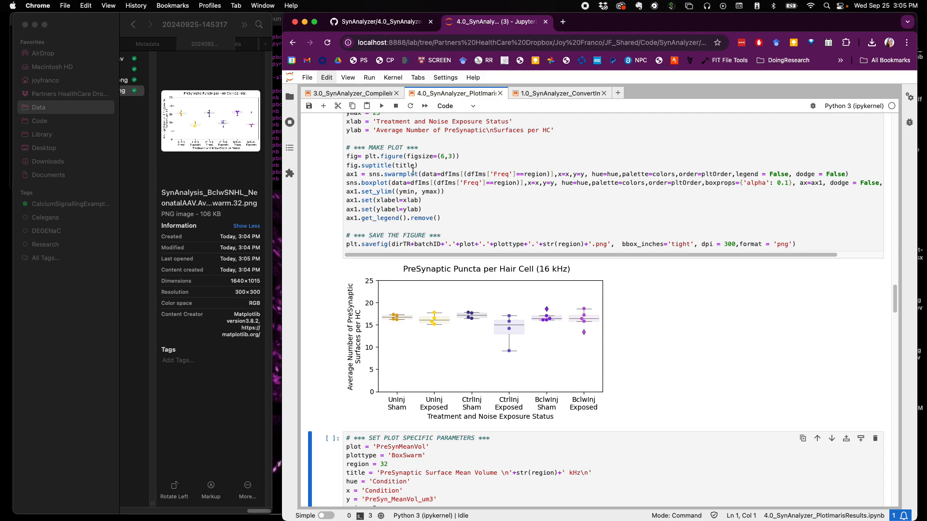
Step: Highlight the ymin and ymax lines in the 16 kHz AvgPreSynPerHC plot cell
{"action": "scroll", "coordinate": [413, 172], "scroll_direction": "up", "scroll_amount": 3}
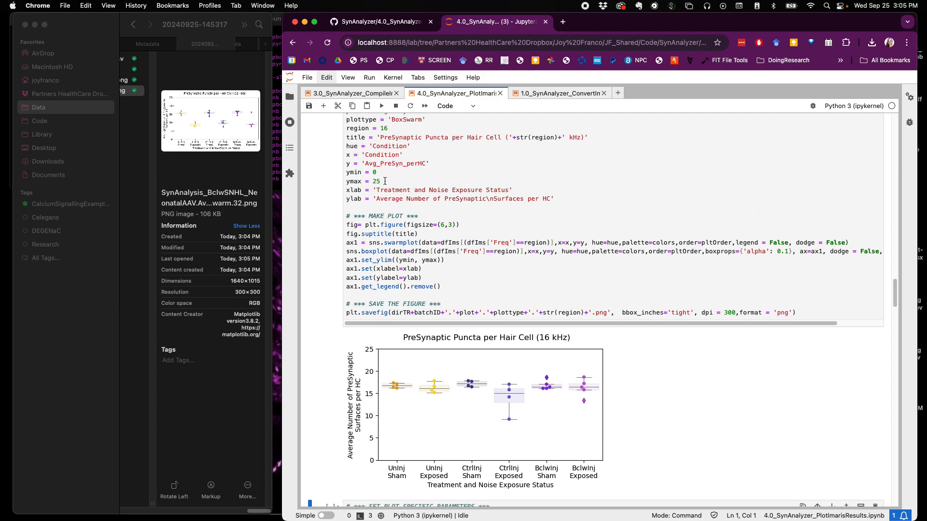
{"action": "left_click_drag", "start_coordinate": [385, 180], "coordinate": [346, 172]}
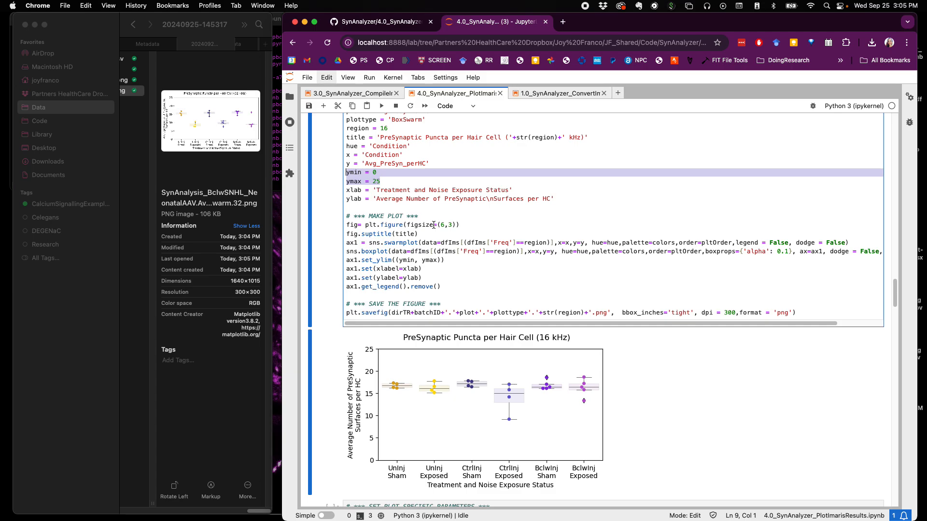
Step: Highlight the y column name PreSyn_MeanVol_um3 in the PreSynMeanVol plot cell and run that cell
{"action": "scroll", "coordinate": [434, 226], "scroll_direction": "down", "scroll_amount": 10}
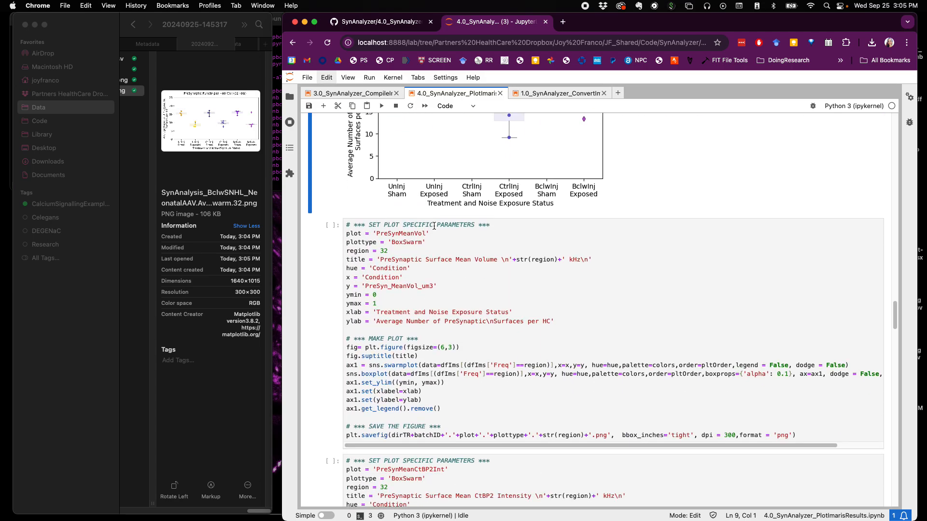
{"action": "scroll", "coordinate": [434, 226], "scroll_direction": "down", "scroll_amount": 2}
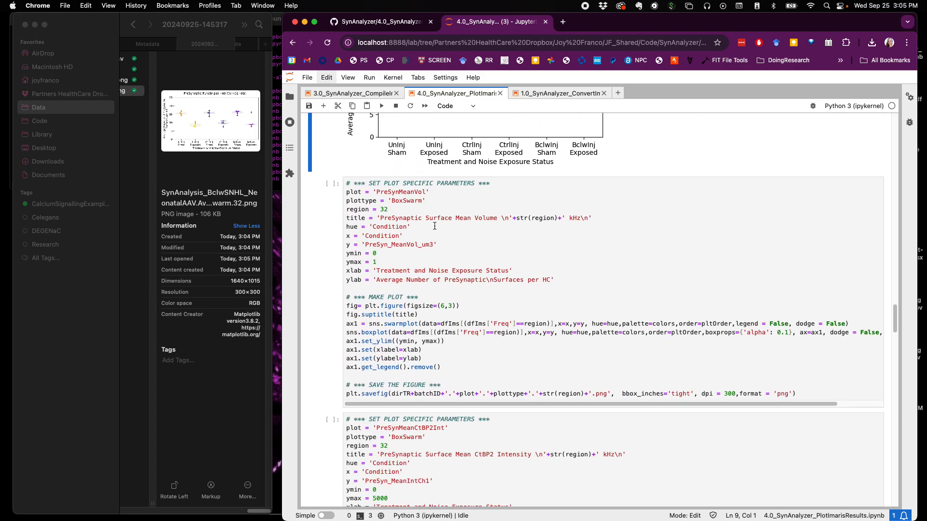
{"action": "left_click", "coordinate": [434, 226]}
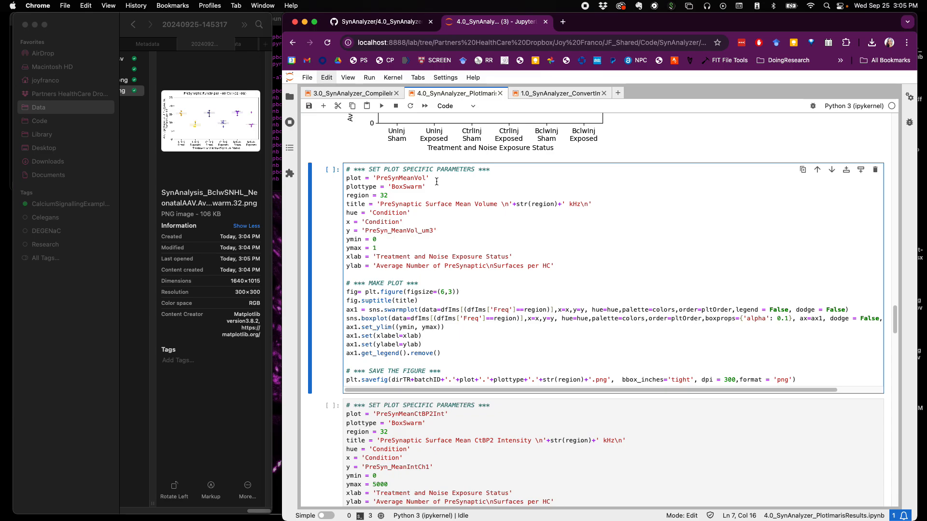
{"action": "scroll", "coordinate": [430, 181], "scroll_direction": "down", "scroll_amount": 1}
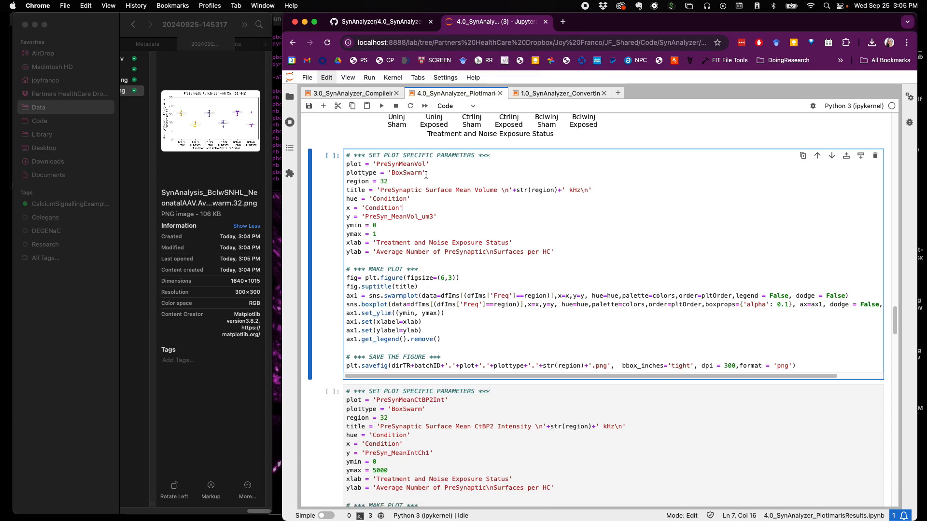
{"action": "left_click_drag", "start_coordinate": [433, 218], "coordinate": [364, 217]}
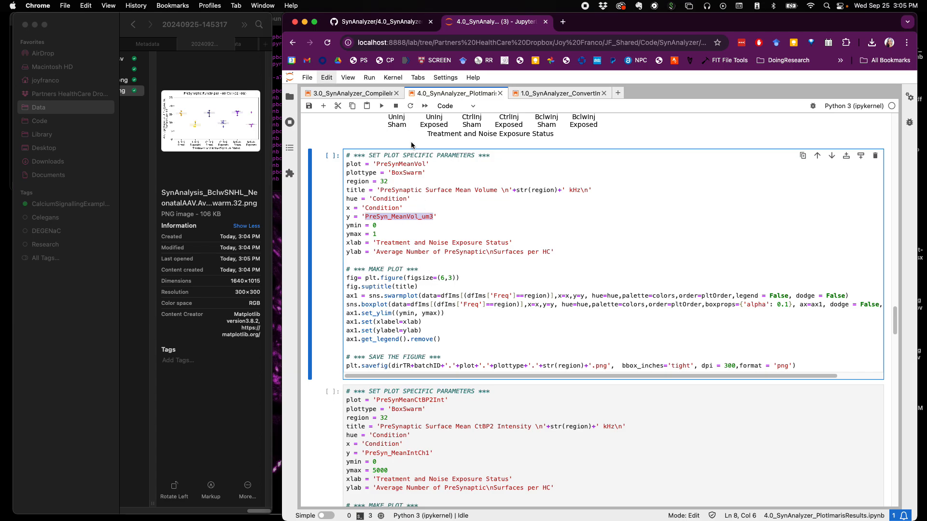
{"action": "left_click", "coordinate": [382, 106]}
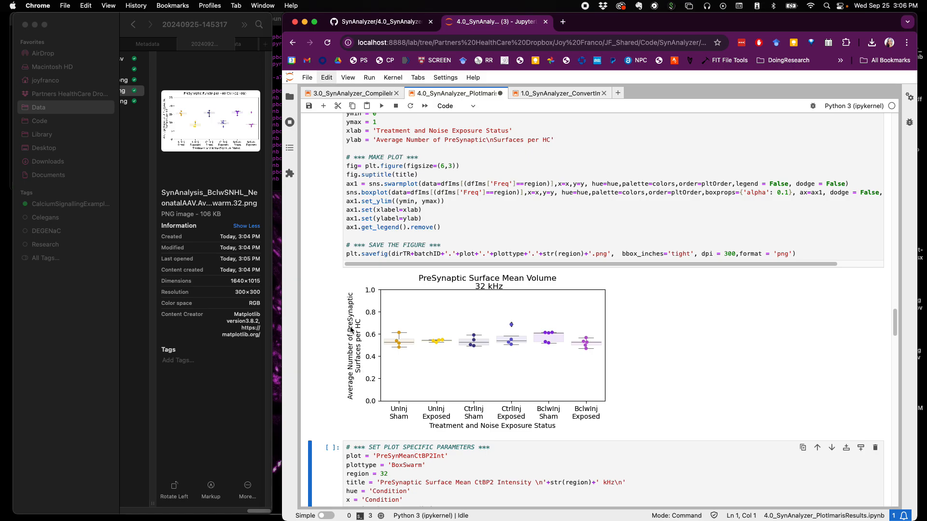
Step: Set ylab in the PreSynMeanVol cell to 'Mean PreSynaptic Volume (um3)' and rerun the cell
{"action": "scroll", "coordinate": [360, 367], "scroll_direction": "up", "scroll_amount": 5}
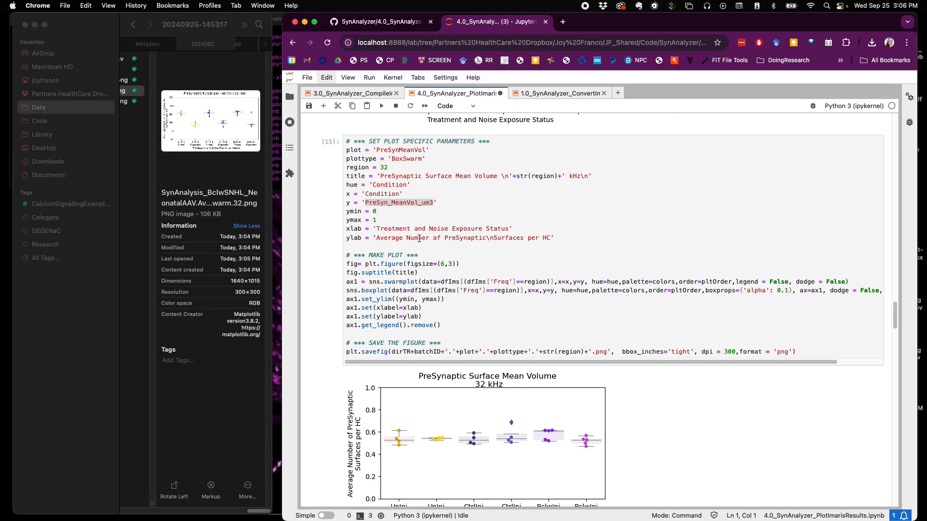
{"action": "left_click_drag", "start_coordinate": [377, 238], "coordinate": [550, 238]}
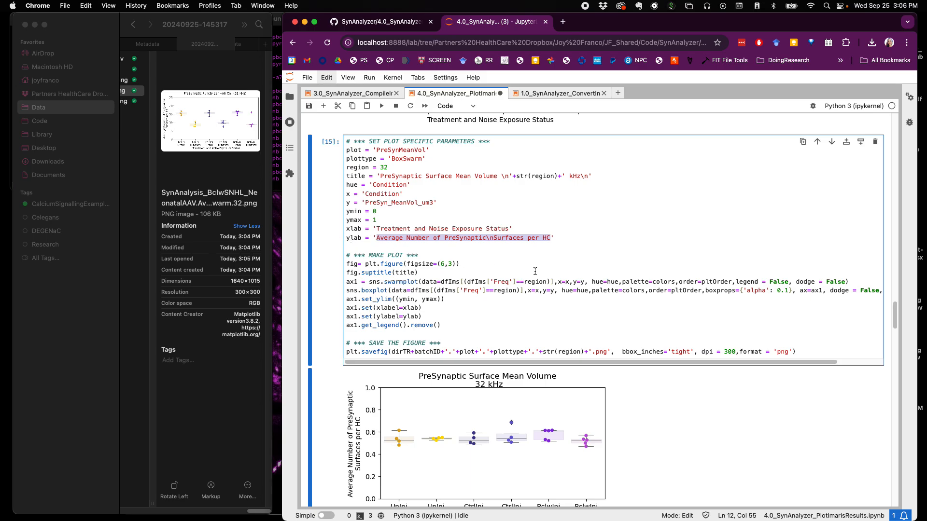
{"action": "type", "text": "Mean "}
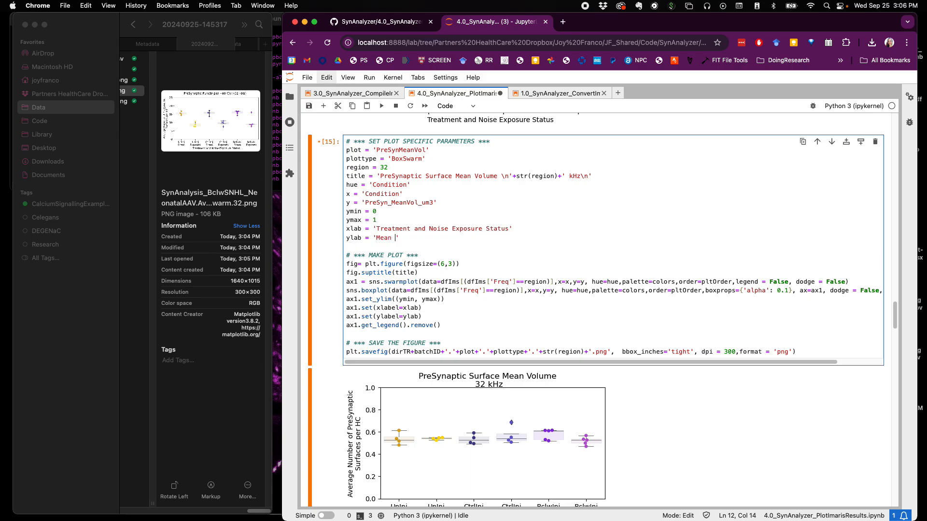
{"action": "type", "text": "PreSyn"}
{"action": "type", "text": "aptic "}
{"action": "type", "text": "Volume "}
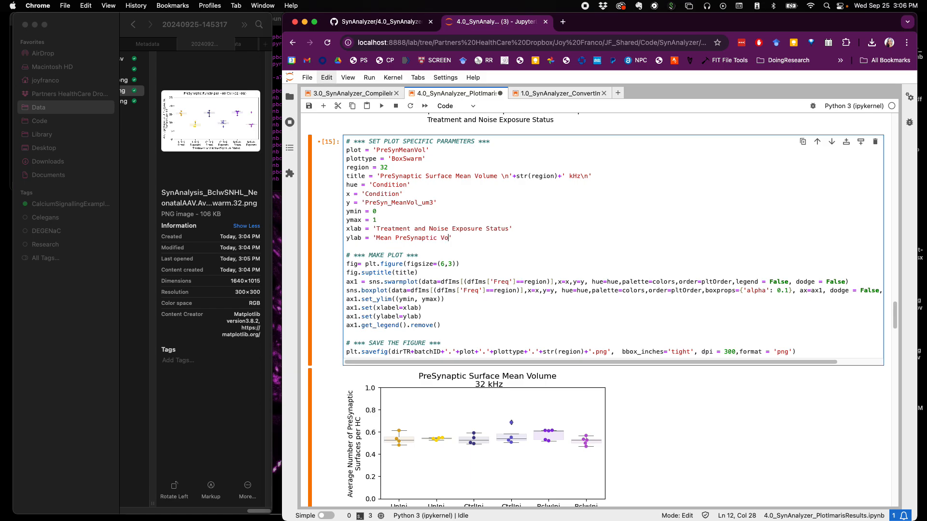
{"action": "type", "text": "(um3)"}
{"action": "left_click", "coordinate": [381, 105]}
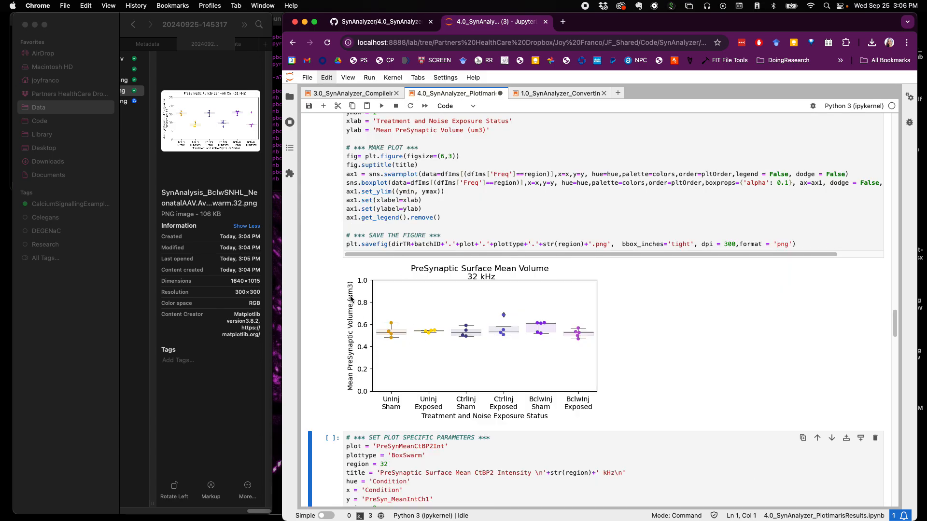
Step: Highlight the y column name PreSyn_MeanIntCh1 in the PreSynMeanCtBP2Int plot cell
{"action": "scroll", "coordinate": [368, 368], "scroll_direction": "down", "scroll_amount": 10}
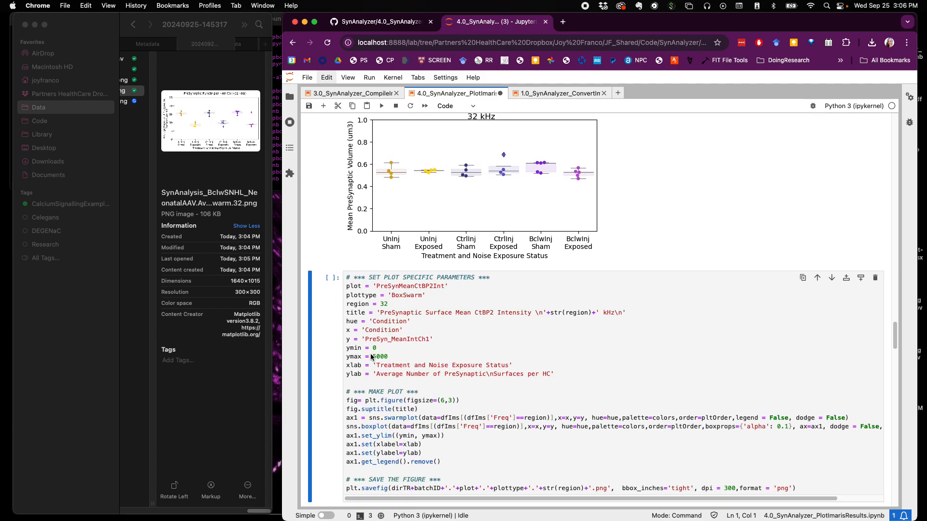
{"action": "scroll", "coordinate": [370, 354], "scroll_direction": "up", "scroll_amount": 1}
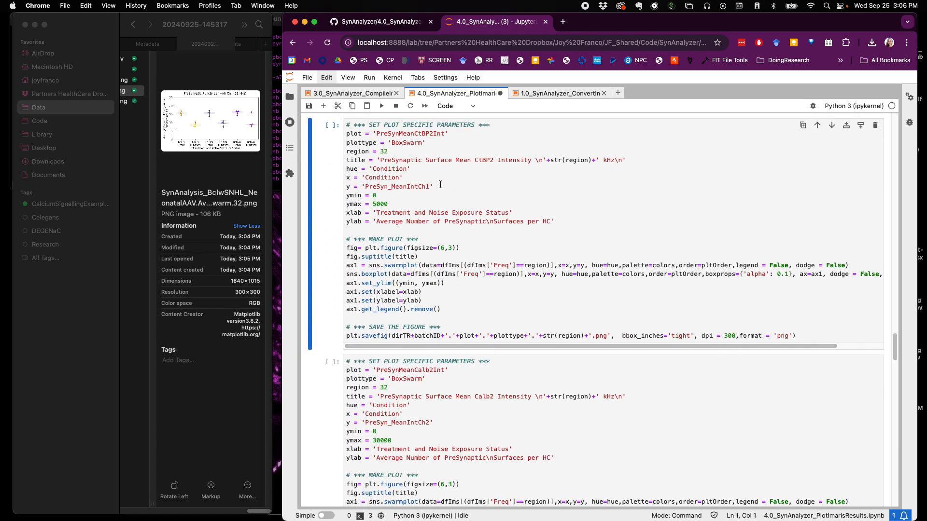
{"action": "left_click_drag", "start_coordinate": [441, 184], "coordinate": [430, 201]}
{"action": "scroll", "coordinate": [366, 184], "scroll_direction": "up", "scroll_amount": 1}
{"action": "left_click", "coordinate": [367, 183]}
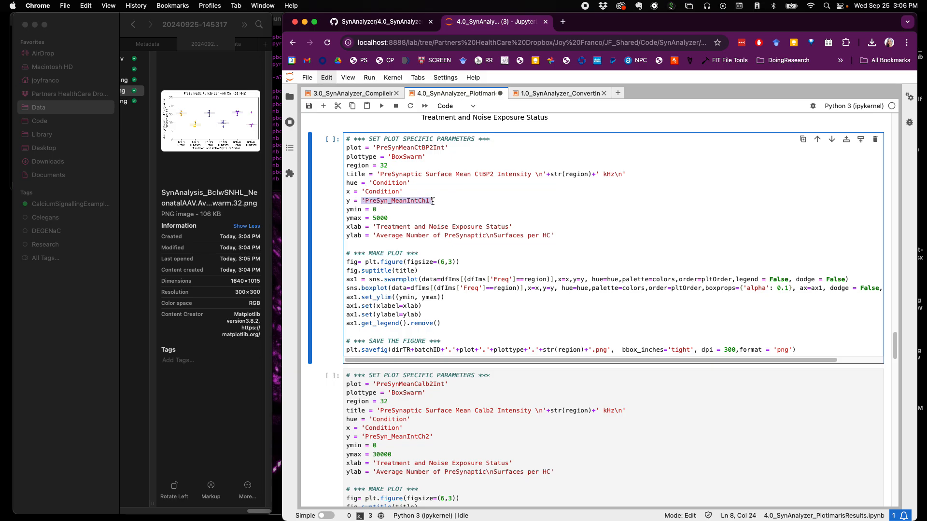
Step: Set ymax to 5 in the PreSynMeanCtBP2Int cell and run the cell
{"action": "left_click_drag", "start_coordinate": [389, 217], "coordinate": [373, 217]}
{"action": "type", "text": "5"}
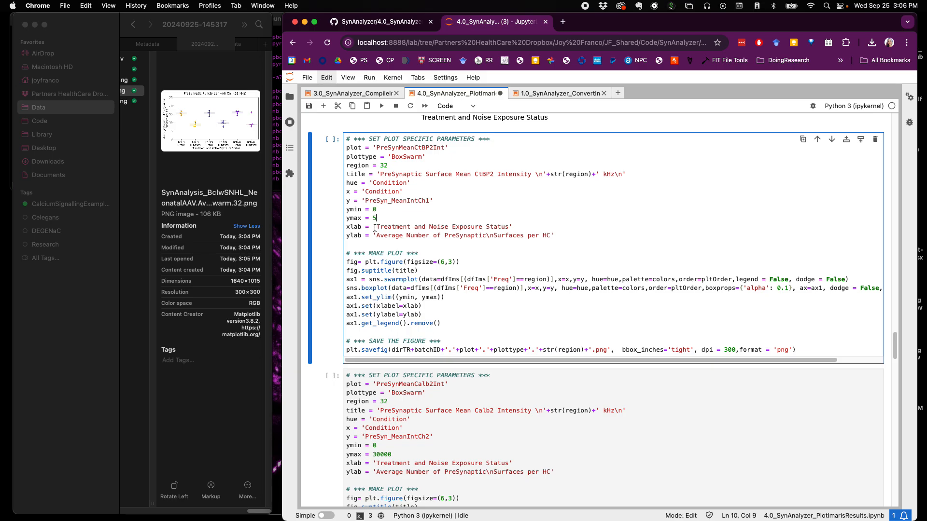
{"action": "left_click", "coordinate": [377, 235]}
{"action": "left_click", "coordinate": [381, 109]}
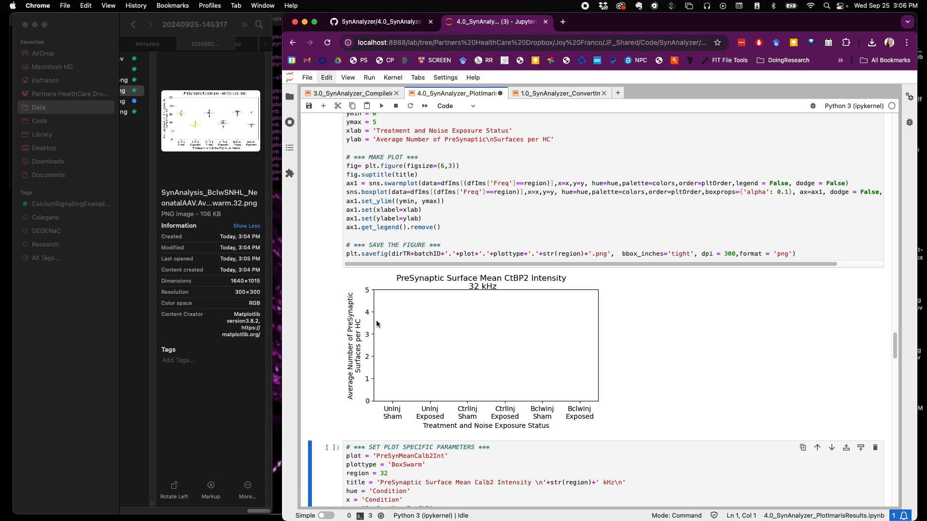
Step: Set ymax to 50000 in the PreSynMeanCtBP2Int cell and rerun the cell
{"action": "scroll", "coordinate": [356, 121], "scroll_direction": "up", "scroll_amount": 1}
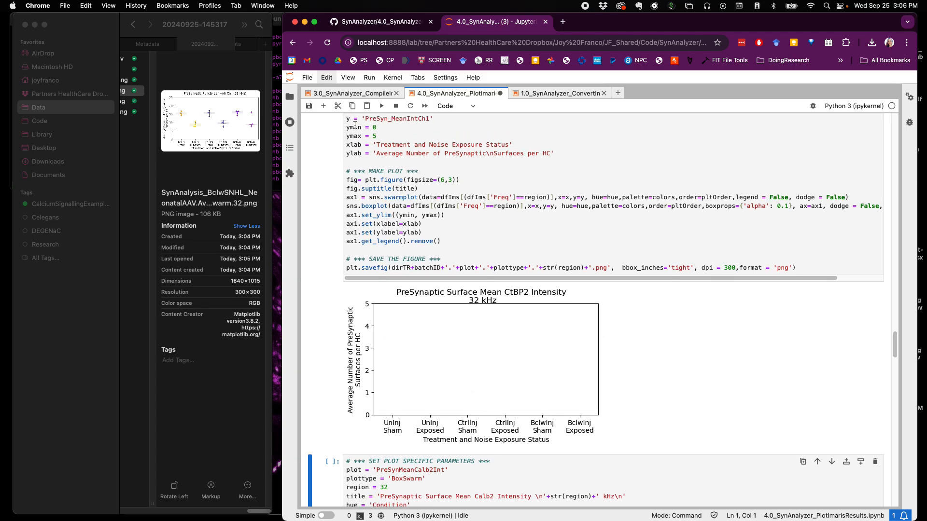
{"action": "left_click", "coordinate": [373, 137]}
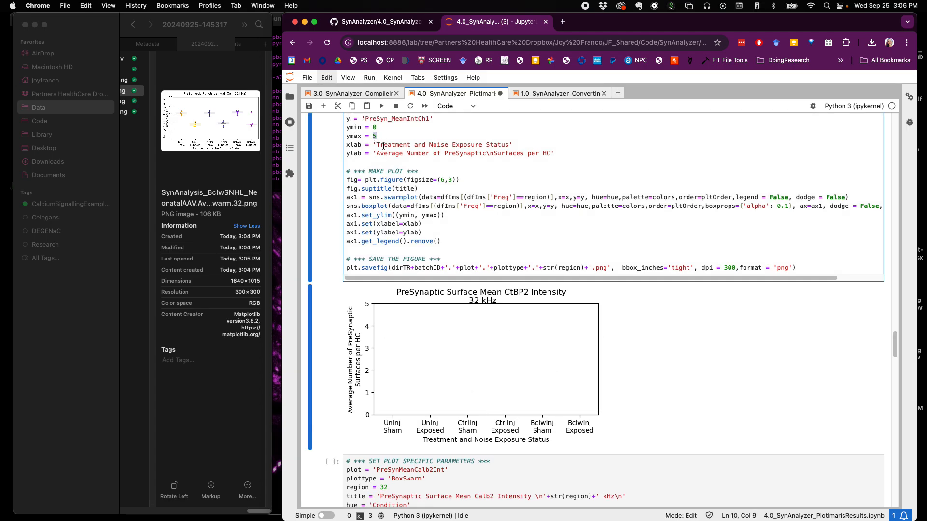
{"action": "type", "text": "50000"}
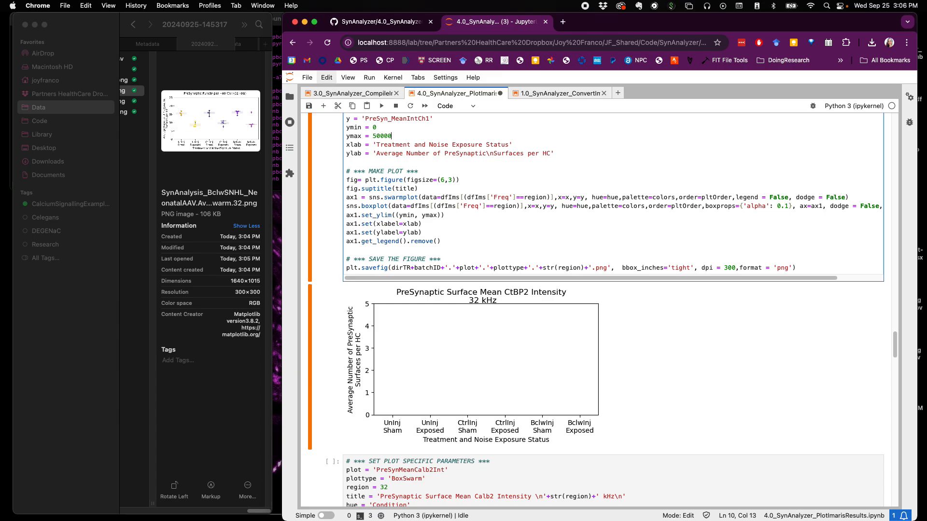
{"action": "key", "text": "shift+Return"}
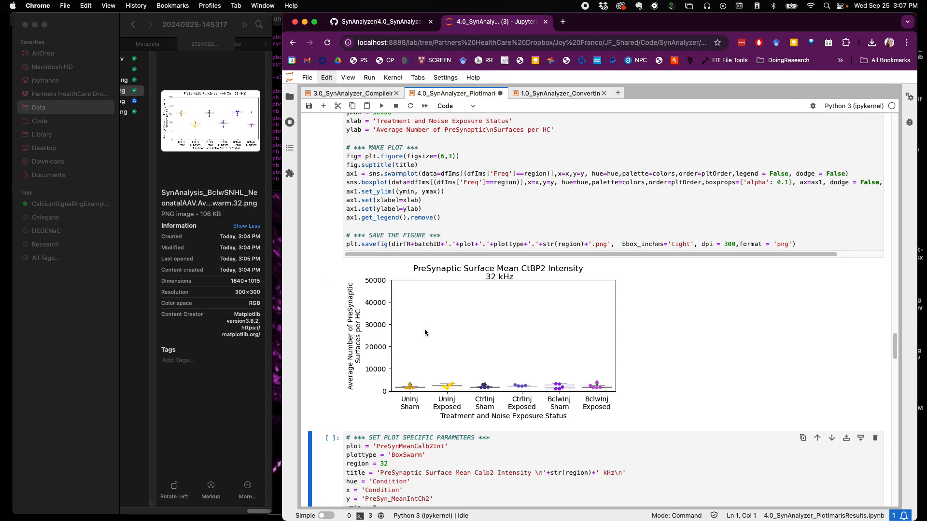
Step: Set ymax to 5000 in the PreSynMeanCtBP2Int cell and rerun the cell
{"action": "scroll", "coordinate": [384, 163], "scroll_direction": "up", "scroll_amount": 2}
{"action": "left_click", "coordinate": [381, 165]}
{"action": "key", "text": "BackSpace"}
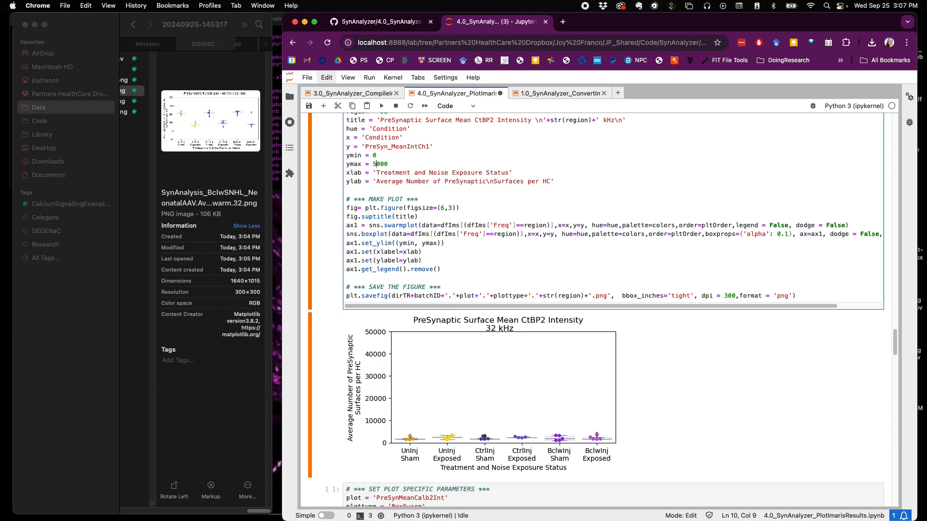
{"action": "left_click", "coordinate": [381, 107]}
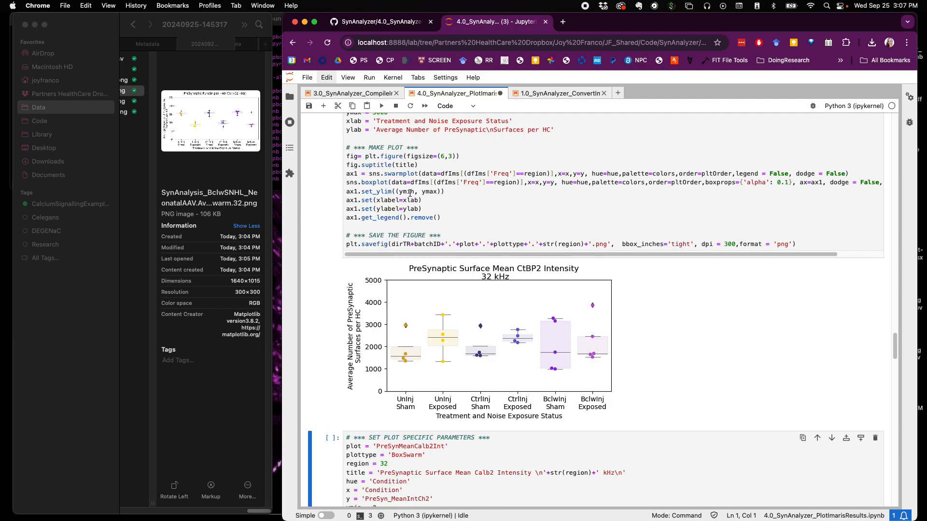
Step: Set ylab in the PreSynMeanCtBP2Int cell to 'Mean Intensity (AU)' and rerun the cell
{"action": "scroll", "coordinate": [404, 168], "scroll_direction": "up", "scroll_amount": 1}
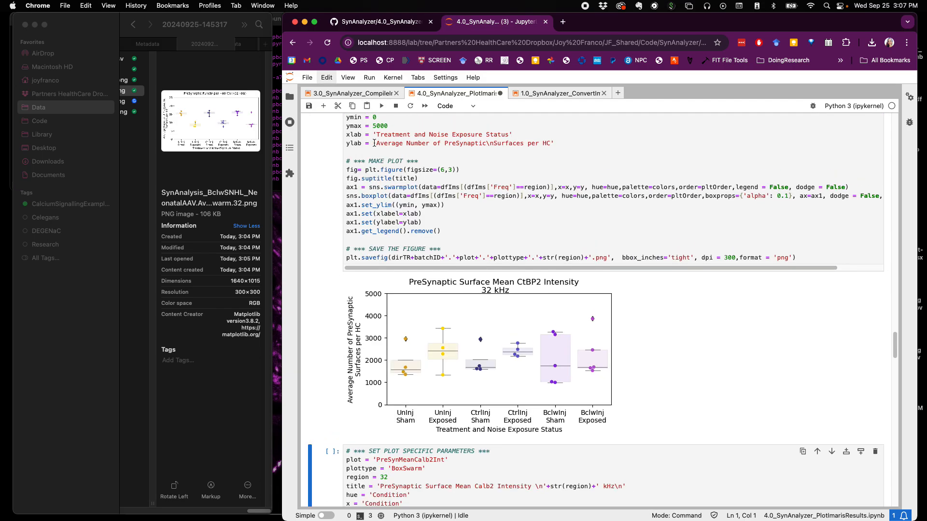
{"action": "left_click_drag", "start_coordinate": [376, 143], "coordinate": [549, 143]}
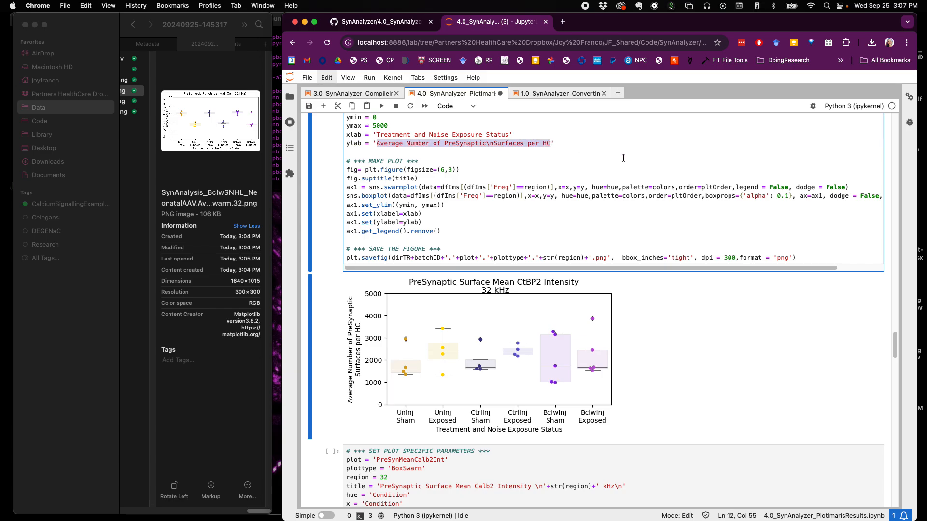
{"action": "type", "text": "Mean Intensit"}
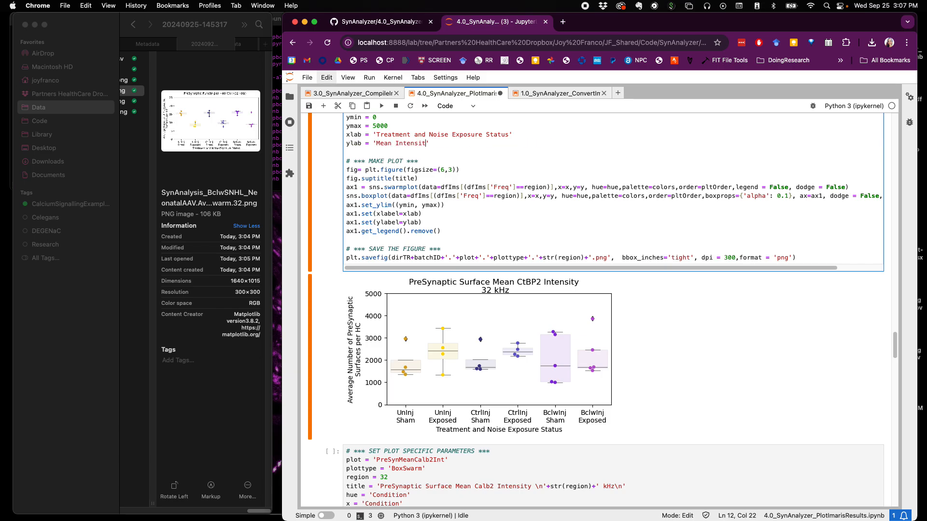
{"action": "type", "text": "y (AU)"}
{"action": "key", "text": "shift+Return"}
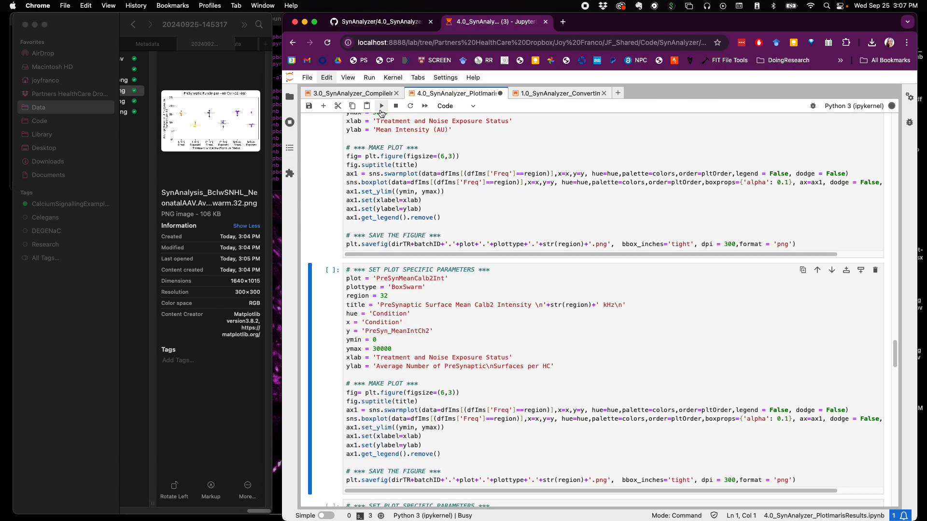
Step: Look through the parameters of the remaining PreSynVolumes ECDF and Hist cells as far as the PreSynCtBP2Int ECDF cell
{"action": "scroll", "coordinate": [410, 207], "scroll_direction": "down", "scroll_amount": 5}
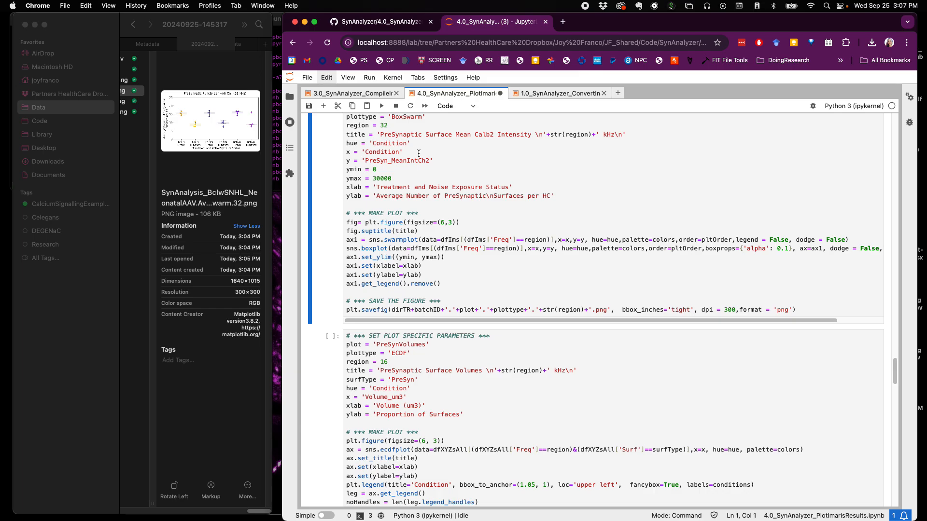
{"action": "scroll", "coordinate": [431, 253], "scroll_direction": "down", "scroll_amount": 4}
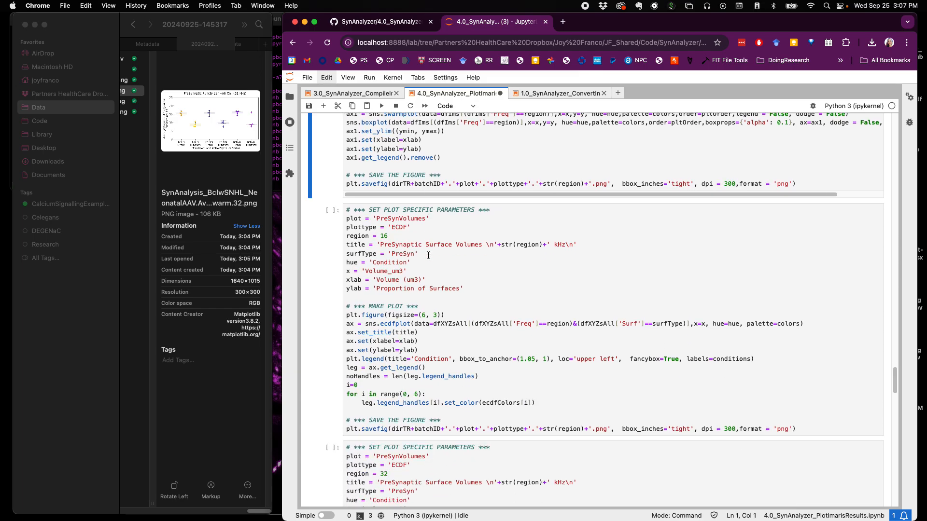
{"action": "scroll", "coordinate": [428, 255], "scroll_direction": "up", "scroll_amount": 1}
{"action": "scroll", "coordinate": [428, 255], "scroll_direction": "down", "scroll_amount": 3}
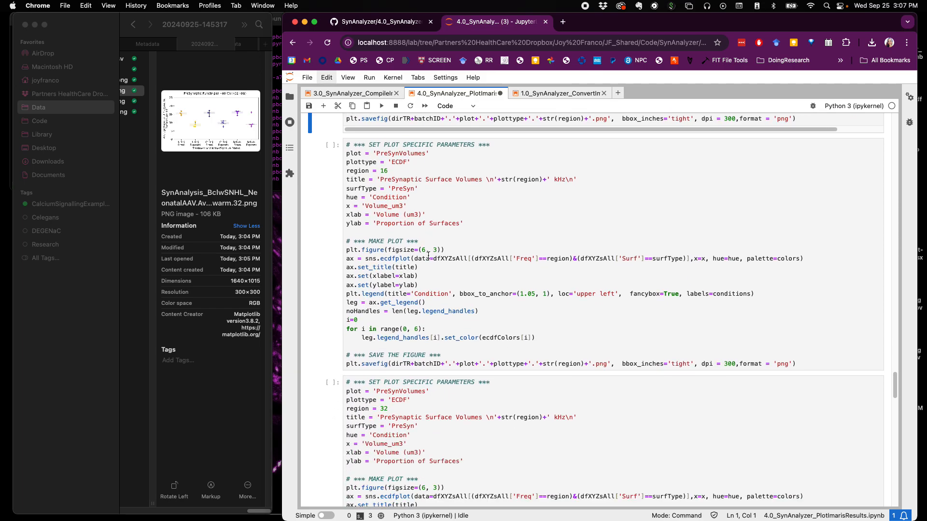
{"action": "scroll", "coordinate": [428, 255], "scroll_direction": "down", "scroll_amount": 10}
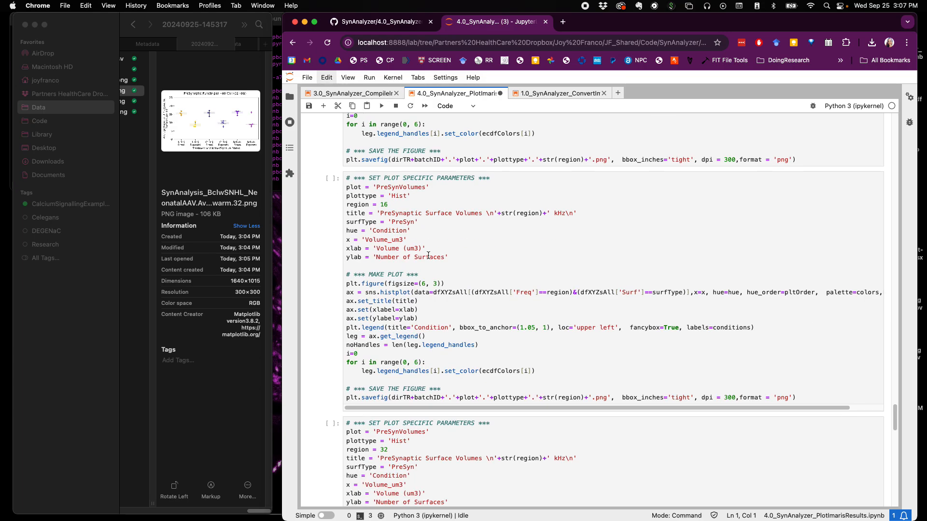
{"action": "scroll", "coordinate": [428, 255], "scroll_direction": "down", "scroll_amount": 9}
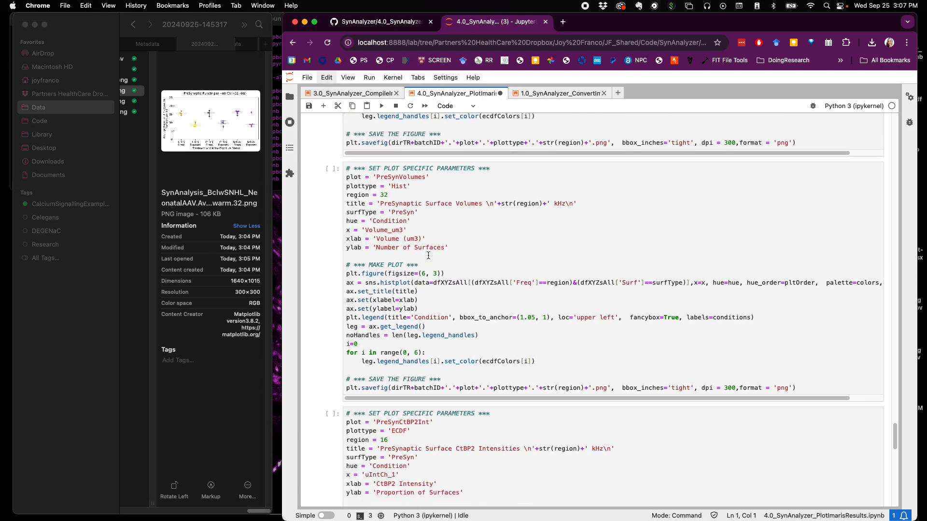
{"action": "scroll", "coordinate": [428, 256], "scroll_direction": "up", "scroll_amount": 1}
{"action": "scroll", "coordinate": [428, 255], "scroll_direction": "down", "scroll_amount": 3}
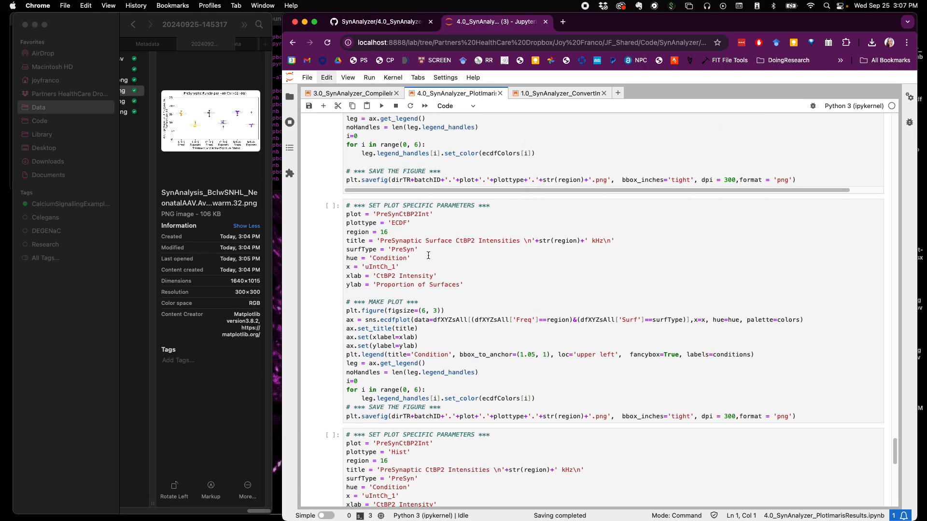
Step: Select the PreSynCtBP2Int ECDF cell, search the web for "ecdf" in a new browser tab, and return to the notebook
{"action": "left_click", "coordinate": [428, 256]}
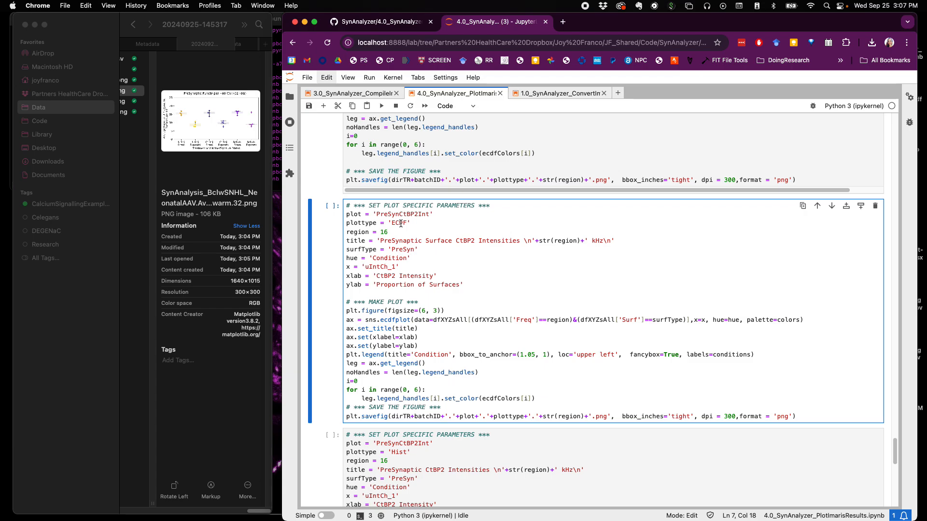
{"action": "type", "text": "ecdf"}
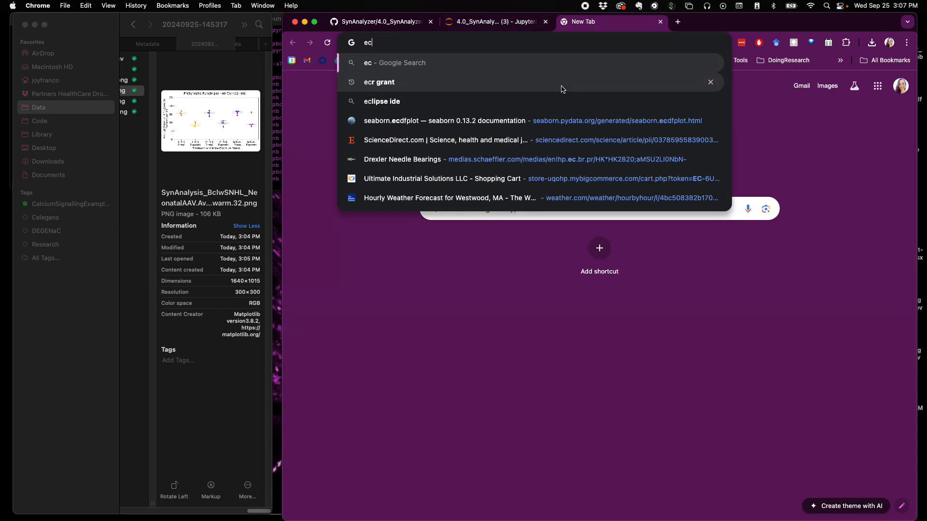
{"action": "key", "text": "Return"}
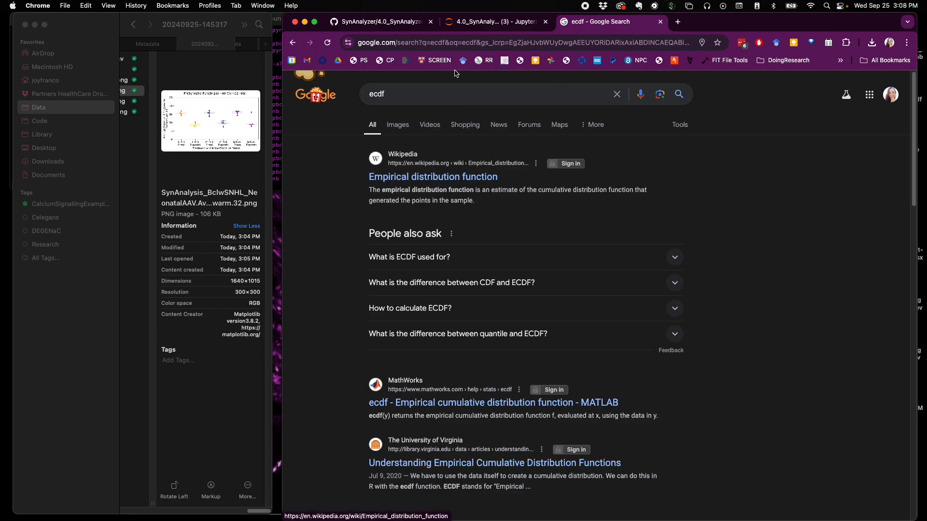
{"action": "left_click", "coordinate": [479, 24]}
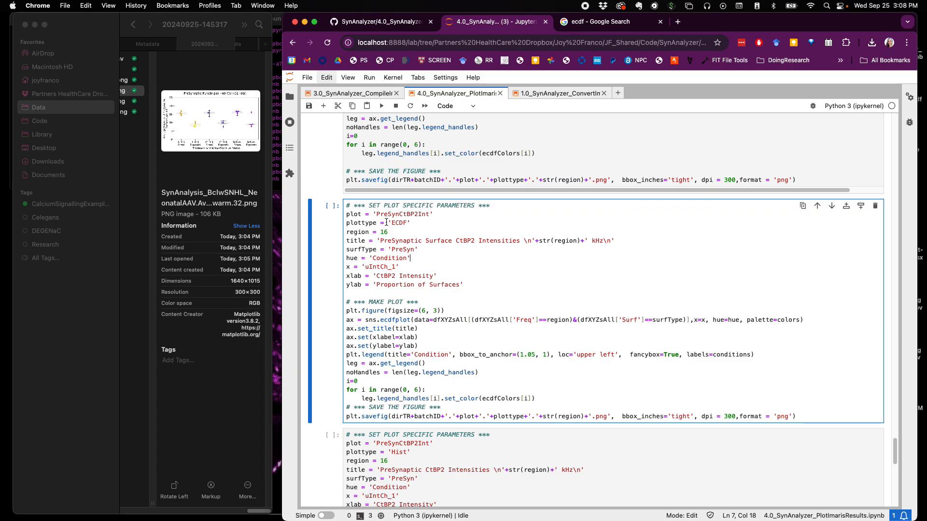
Step: Run the PreSynCtBP2Int ECDF cell for region 16 and examine its plot alongside the x setting 'uIntCh_1'
{"action": "key", "text": "shift+Return"}
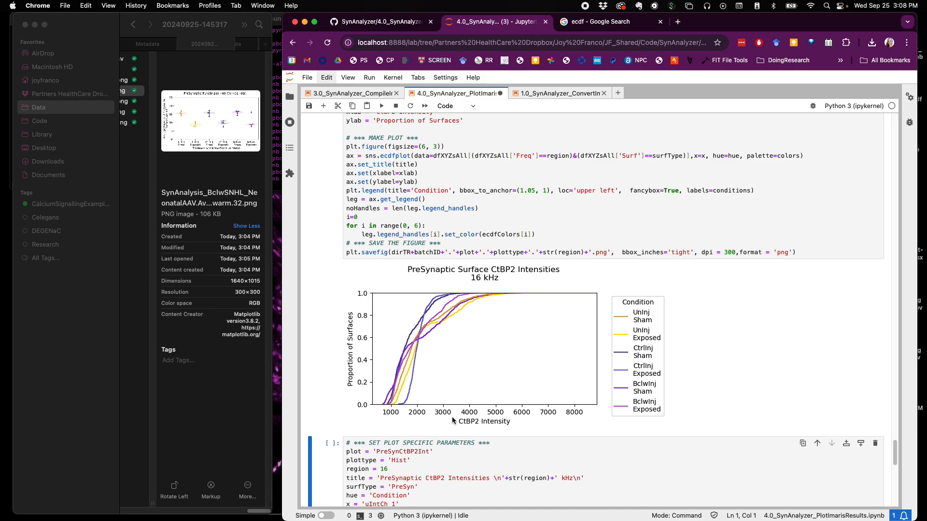
{"action": "scroll", "coordinate": [470, 427], "scroll_direction": "up", "scroll_amount": 1}
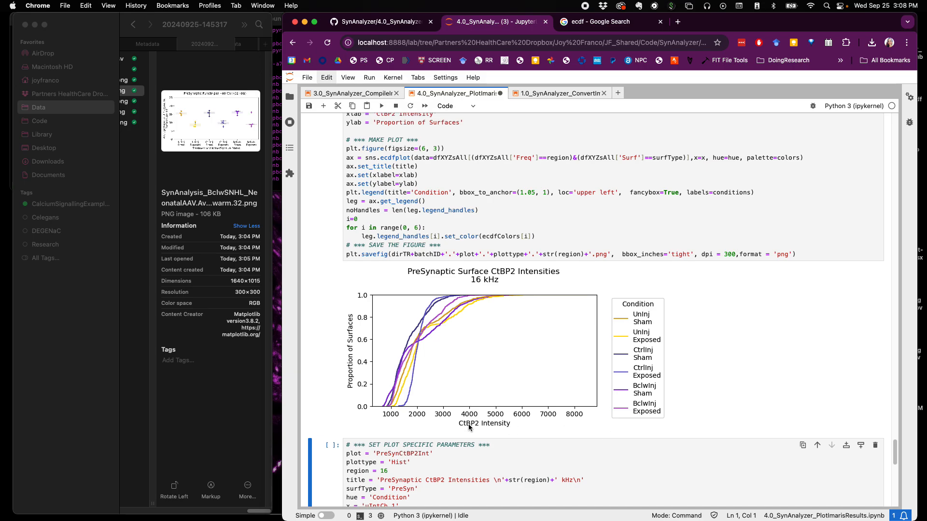
{"action": "scroll", "coordinate": [469, 426], "scroll_direction": "up", "scroll_amount": 5}
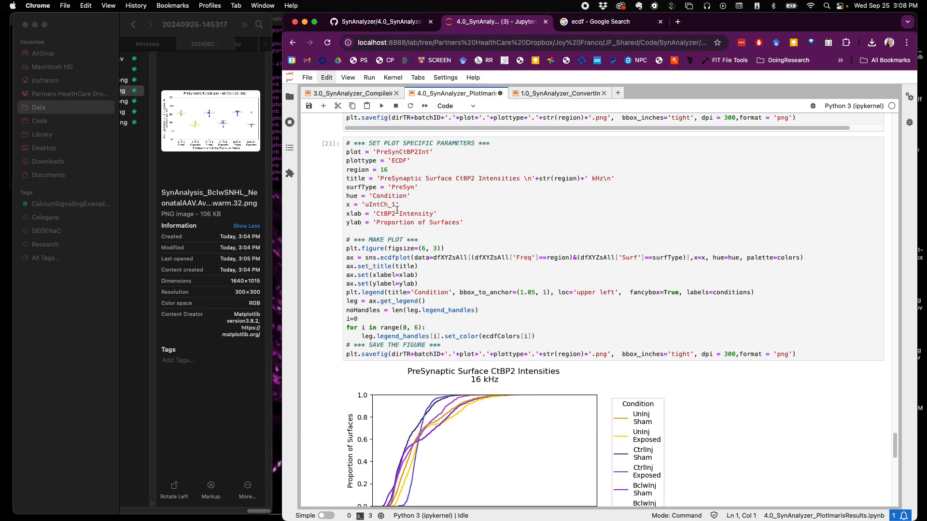
{"action": "left_click_drag", "start_coordinate": [397, 208], "coordinate": [365, 209]}
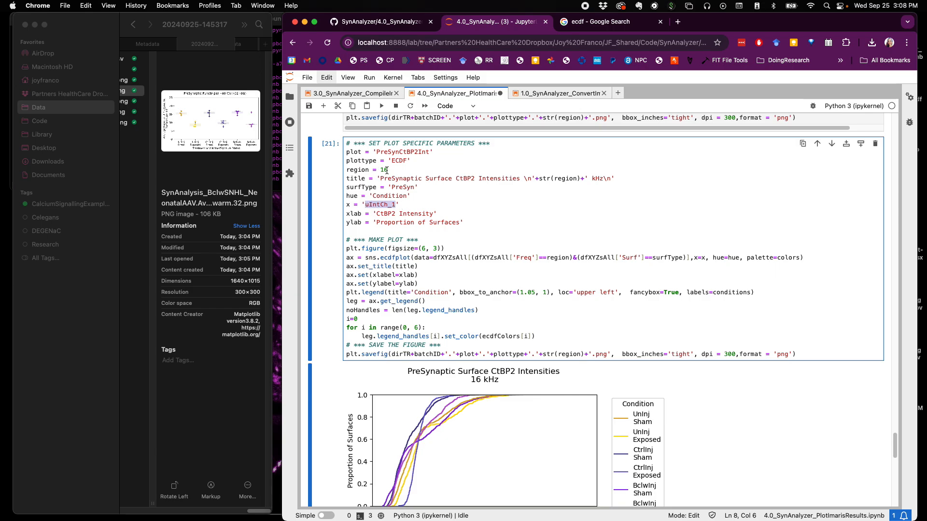
{"action": "scroll", "coordinate": [395, 186], "scroll_direction": "down", "scroll_amount": 5}
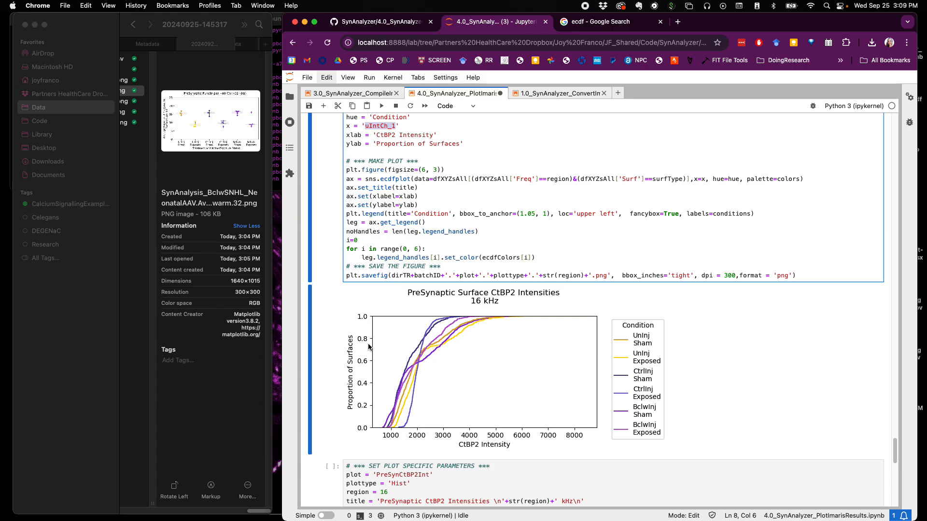
{"action": "scroll", "coordinate": [460, 218], "scroll_direction": "up", "scroll_amount": 1}
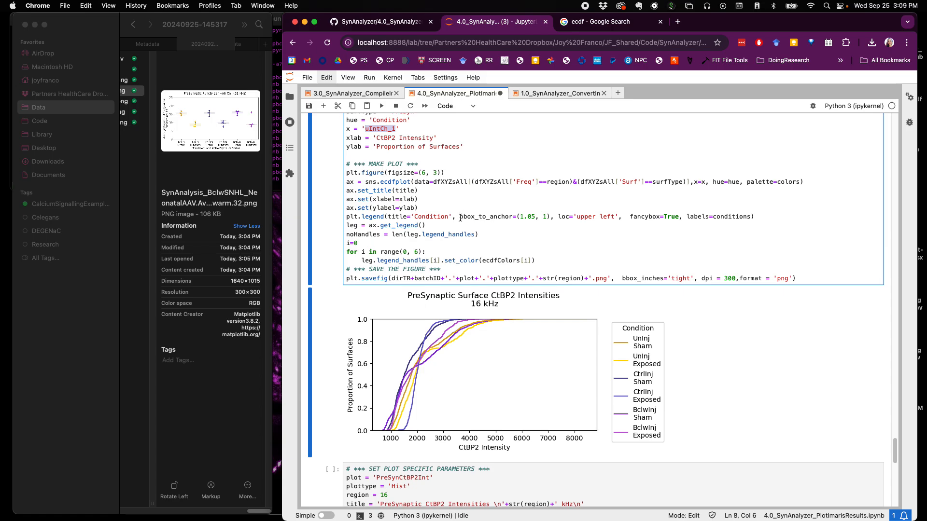
{"action": "scroll", "coordinate": [460, 217], "scroll_direction": "up", "scroll_amount": 1}
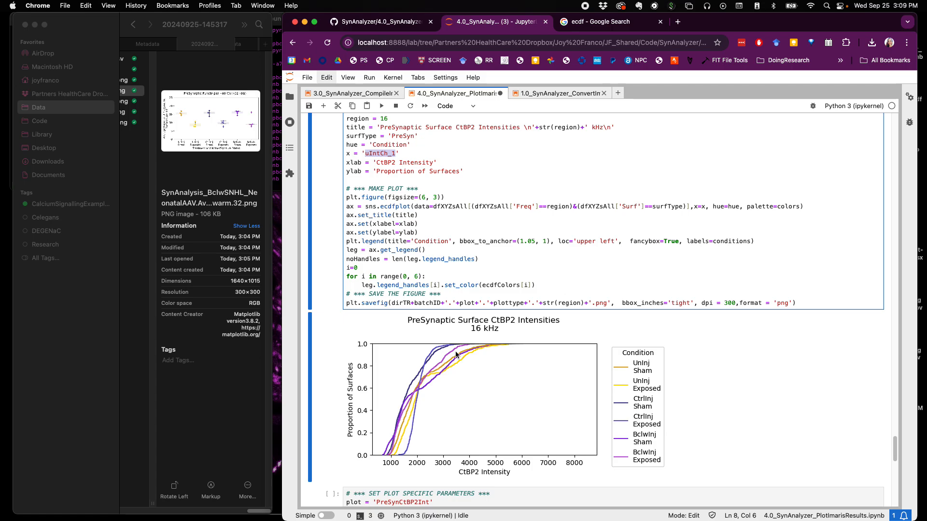
{"action": "scroll", "coordinate": [454, 356], "scroll_direction": "down", "scroll_amount": 3}
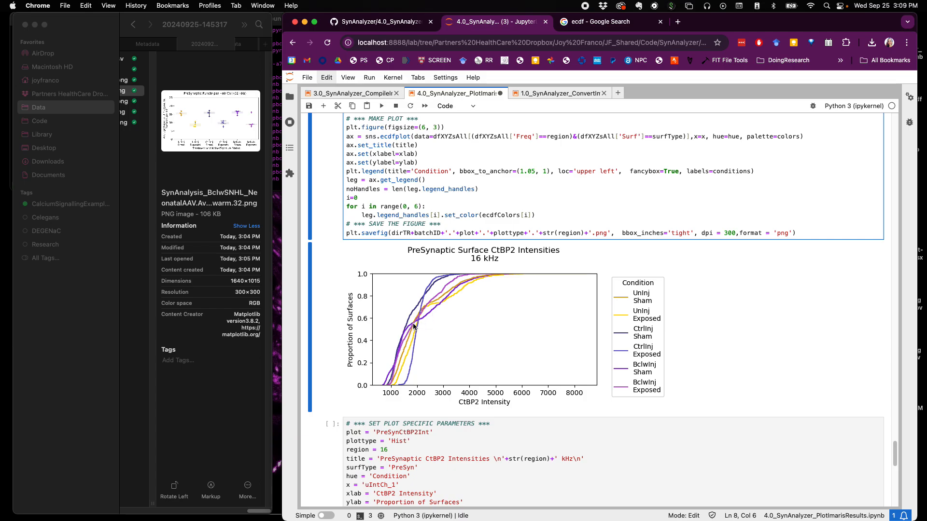
Step: Save the notebook and run the PreSynCtBP2Int Hist cell for region 16
{"action": "key", "text": "super+s"}
{"action": "scroll", "coordinate": [411, 330], "scroll_direction": "down", "scroll_amount": 5}
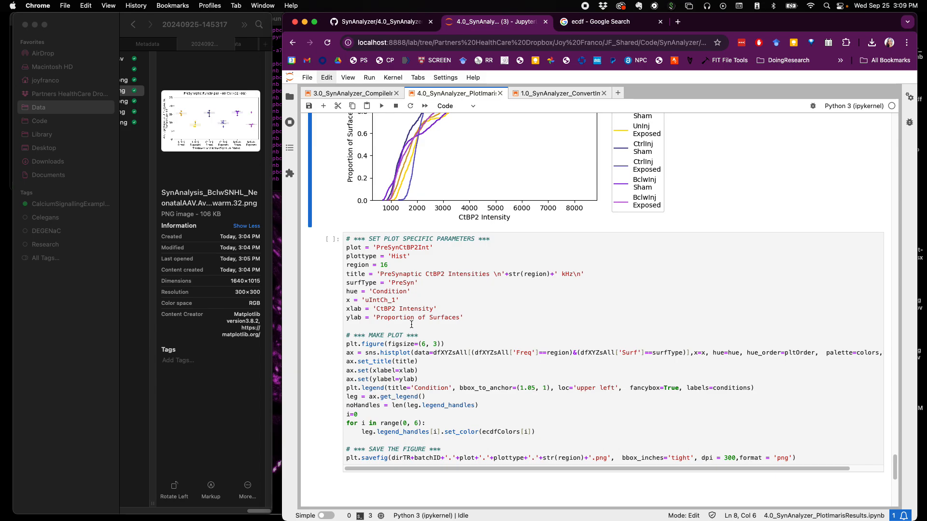
{"action": "scroll", "coordinate": [411, 324], "scroll_direction": "up", "scroll_amount": 5}
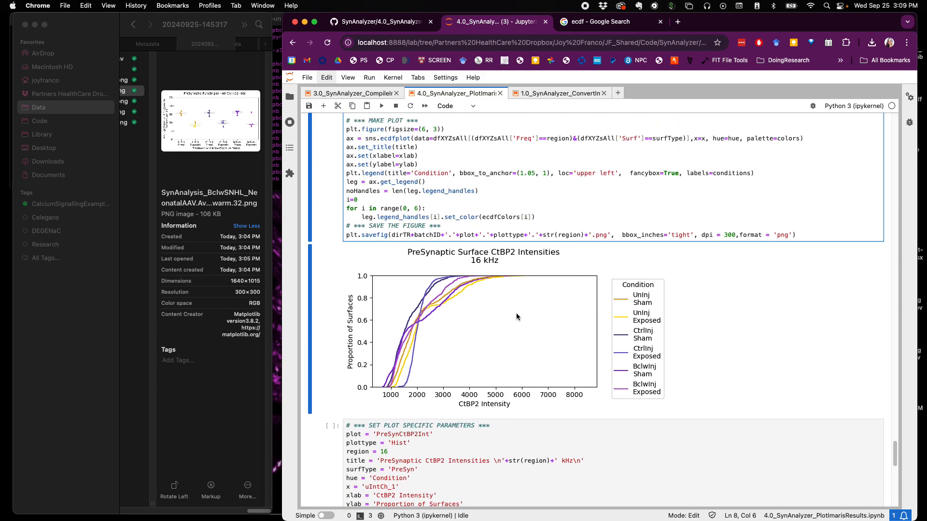
{"action": "scroll", "coordinate": [516, 316], "scroll_direction": "down", "scroll_amount": 2}
{"action": "scroll", "coordinate": [515, 319], "scroll_direction": "down", "scroll_amount": 4}
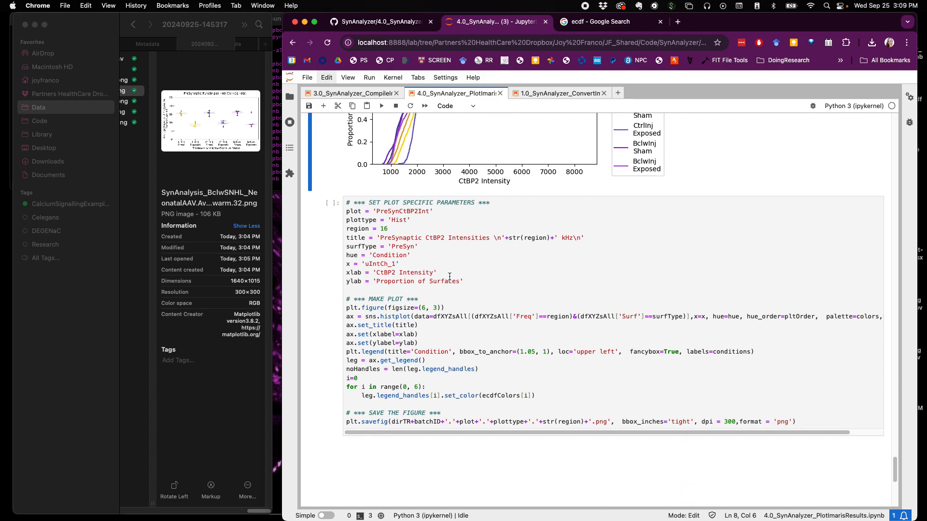
{"action": "left_click", "coordinate": [449, 277]}
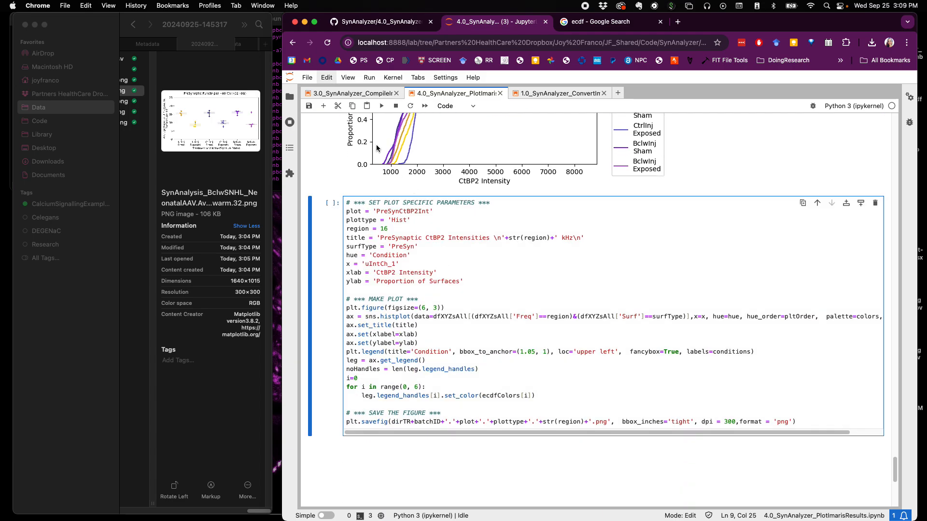
{"action": "left_click", "coordinate": [382, 106]}
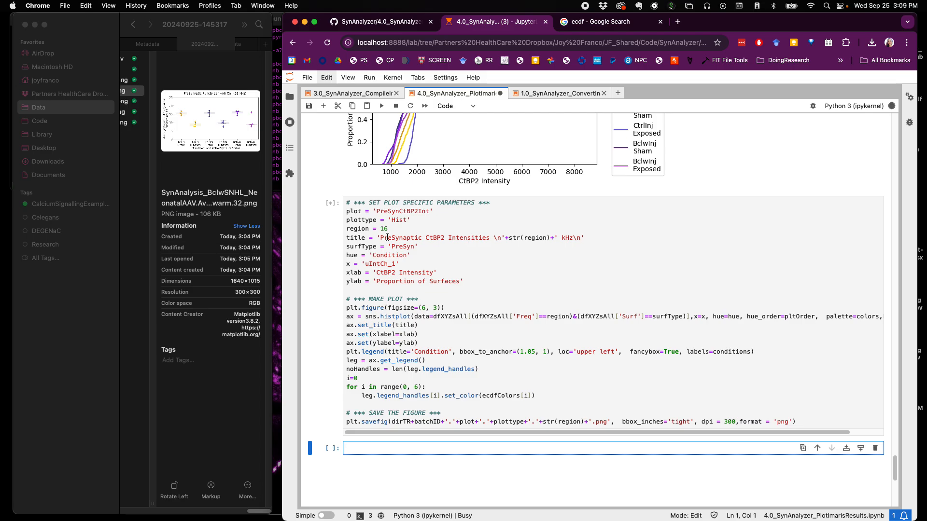
Step: Compare the Hist cell's plottype and x settings with the ECDF cell above and examine the CtBP2 intensity histogram
{"action": "scroll", "coordinate": [387, 237], "scroll_direction": "up", "scroll_amount": 5}
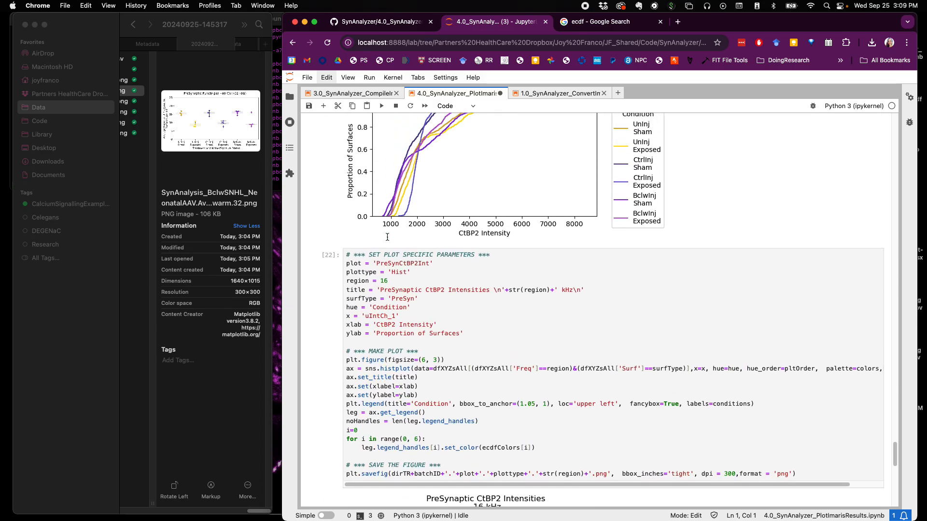
{"action": "left_click_drag", "start_coordinate": [414, 281], "coordinate": [387, 281]}
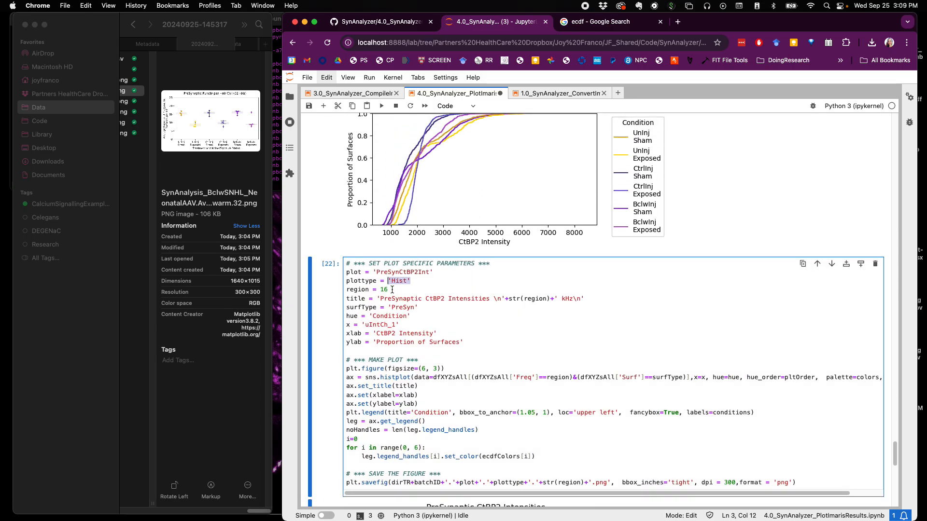
{"action": "scroll", "coordinate": [394, 294], "scroll_direction": "up", "scroll_amount": 1}
{"action": "scroll", "coordinate": [394, 293], "scroll_direction": "up", "scroll_amount": 1}
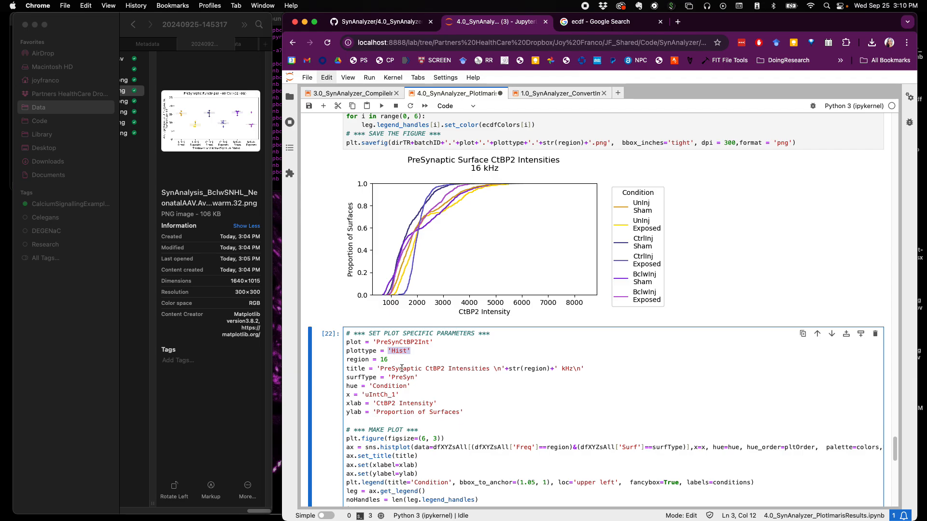
{"action": "mouse_move", "coordinate": [401, 394]}
{"action": "left_mouse_down"}
{"action": "mouse_move", "coordinate": [364, 395]}
{"action": "mouse_move", "coordinate": [395, 395]}
{"action": "left_mouse_up"}
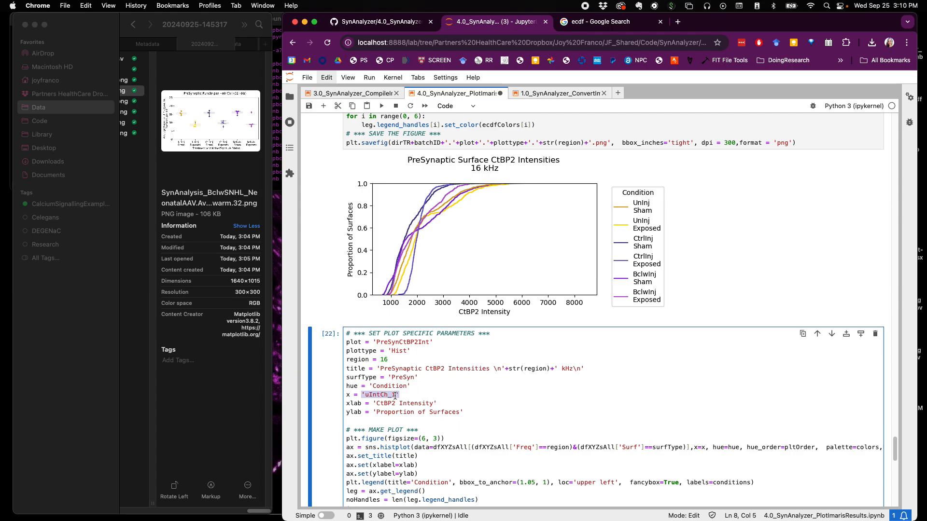
{"action": "scroll", "coordinate": [395, 396], "scroll_direction": "up", "scroll_amount": 5}
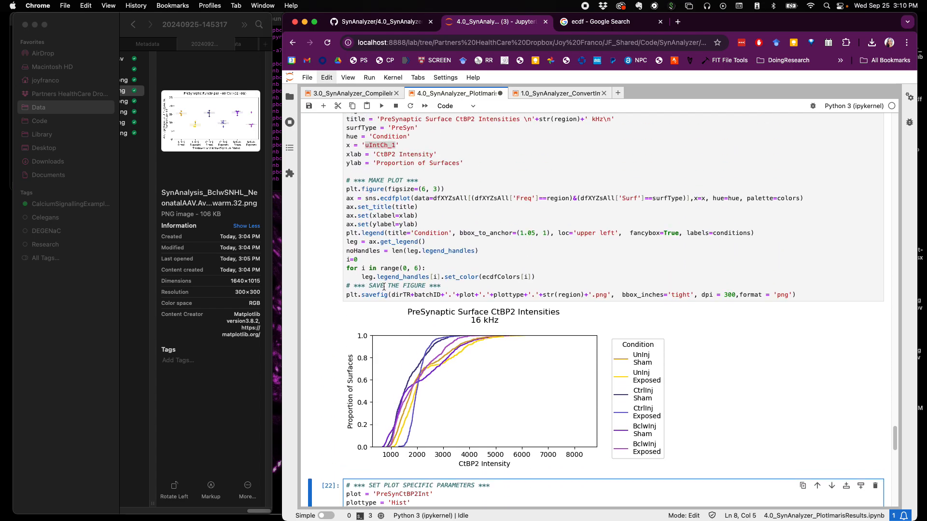
{"action": "scroll", "coordinate": [384, 288], "scroll_direction": "down", "scroll_amount": 12}
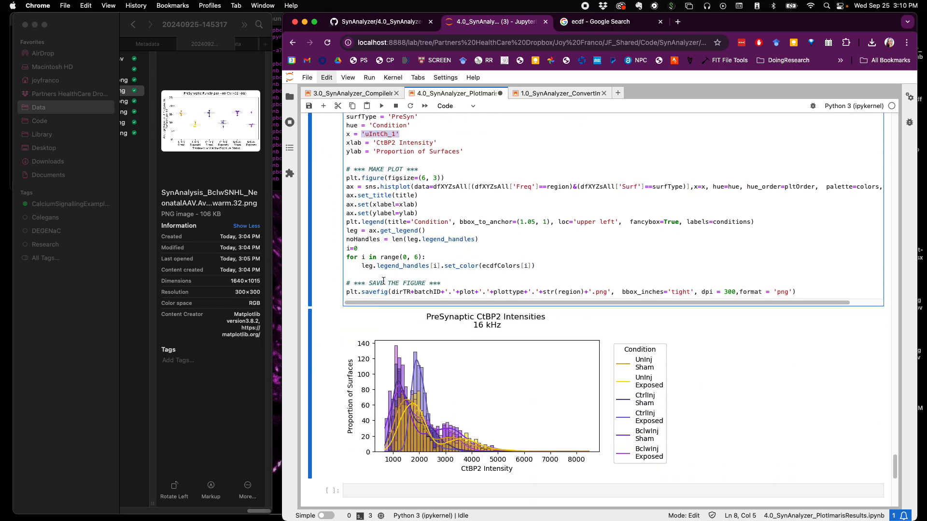
{"action": "scroll", "coordinate": [384, 281], "scroll_direction": "down", "scroll_amount": 1}
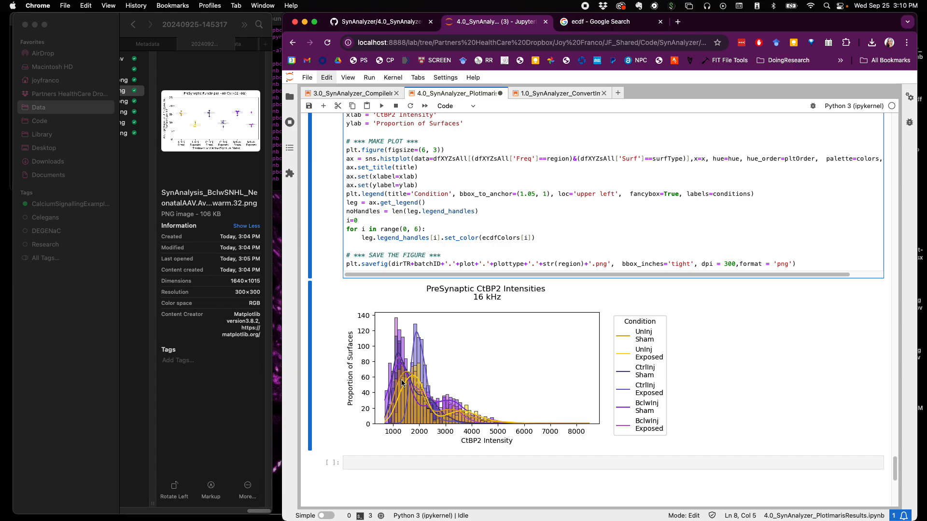